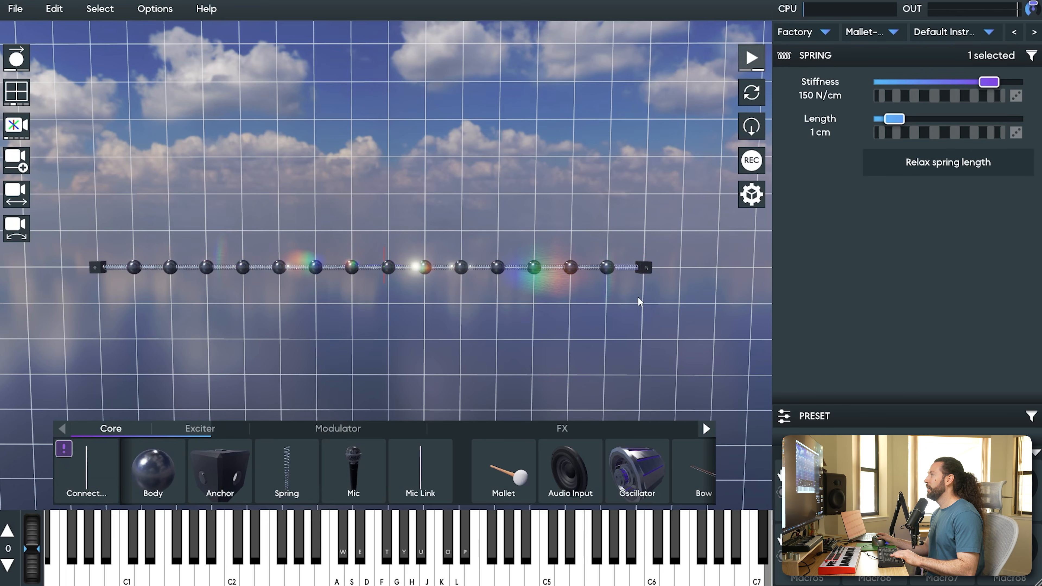
Turn off the grid display and pull a middle body of the string downward to test its motion
{"action": "left_click", "coordinate": [335, 298]}
{"action": "left_click", "coordinate": [14, 96]}
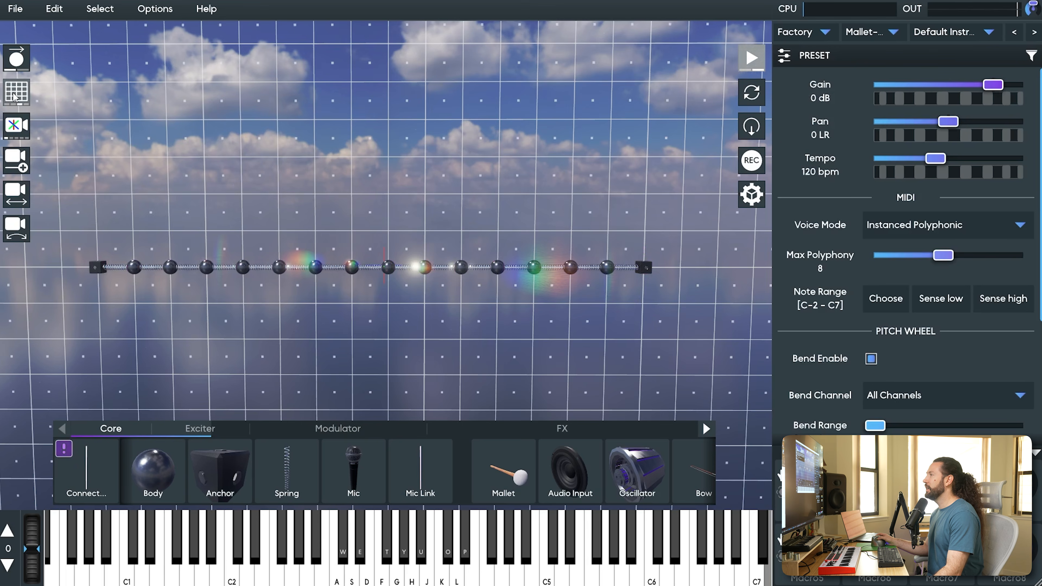
{"action": "left_click", "coordinate": [13, 96]}
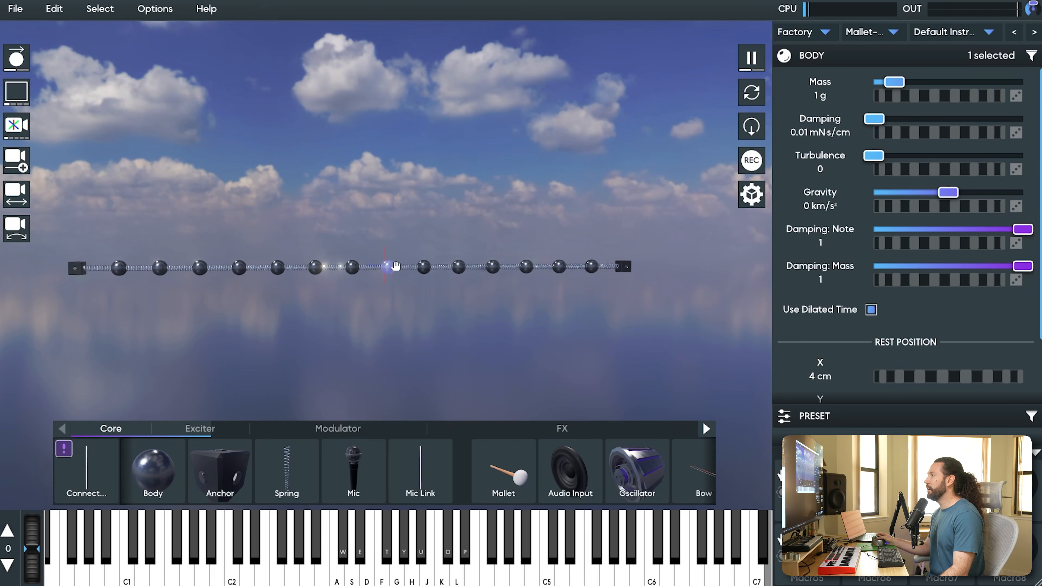
{"action": "left_click_drag", "start_coordinate": [396, 266], "coordinate": [386, 353]}
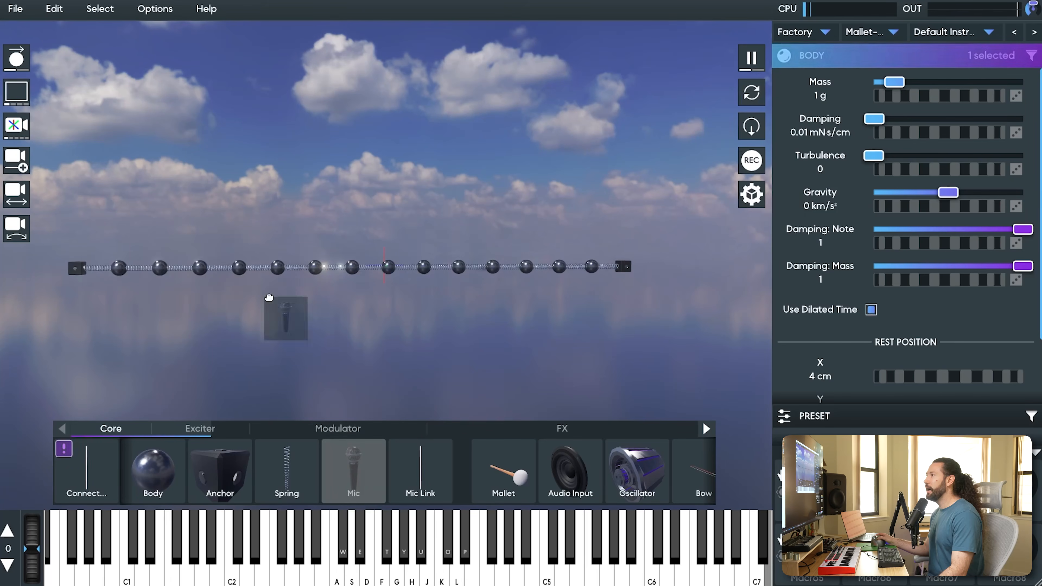
Place two microphones side by side above the left half of the string
{"action": "left_click_drag", "start_coordinate": [283, 317], "coordinate": [91, 165]}
{"action": "left_click_drag", "start_coordinate": [354, 472], "coordinate": [232, 126]}
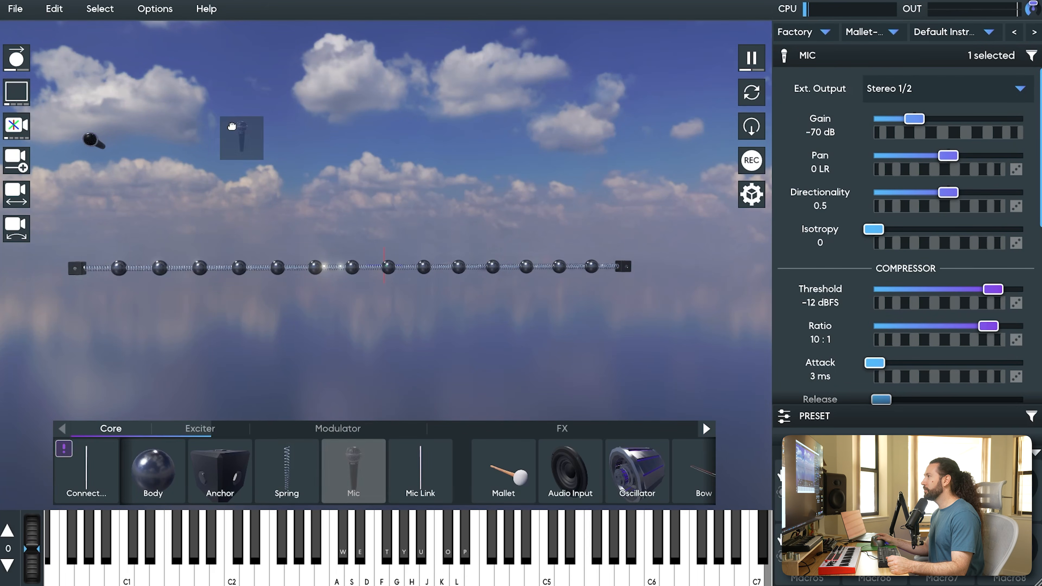
{"action": "left_click", "coordinate": [274, 161]}
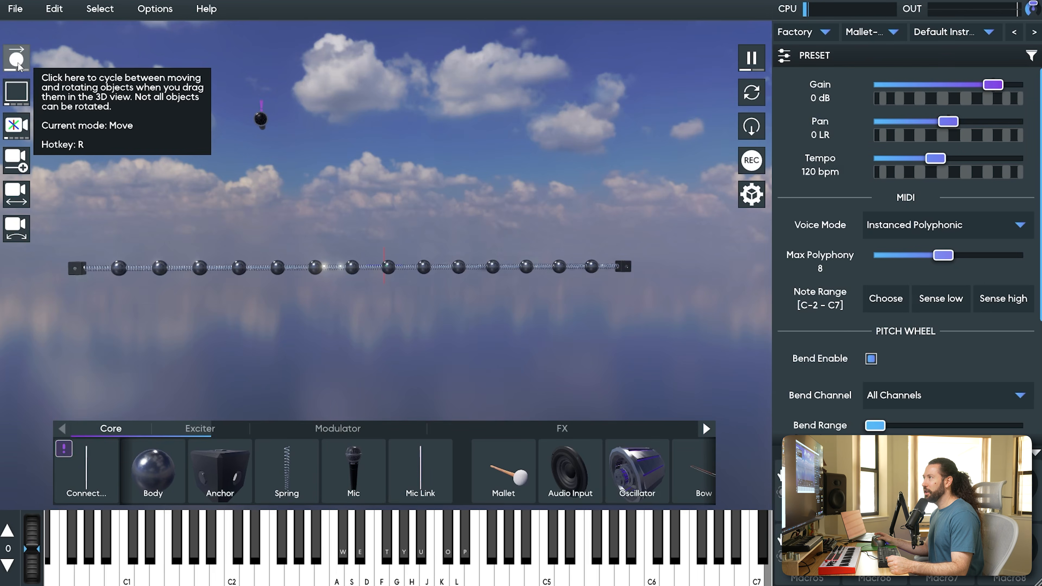
Rotate both microphones to face the string and pluck a middle body to test the pickup
{"action": "left_click", "coordinate": [17, 59]}
{"action": "left_click", "coordinate": [102, 120]}
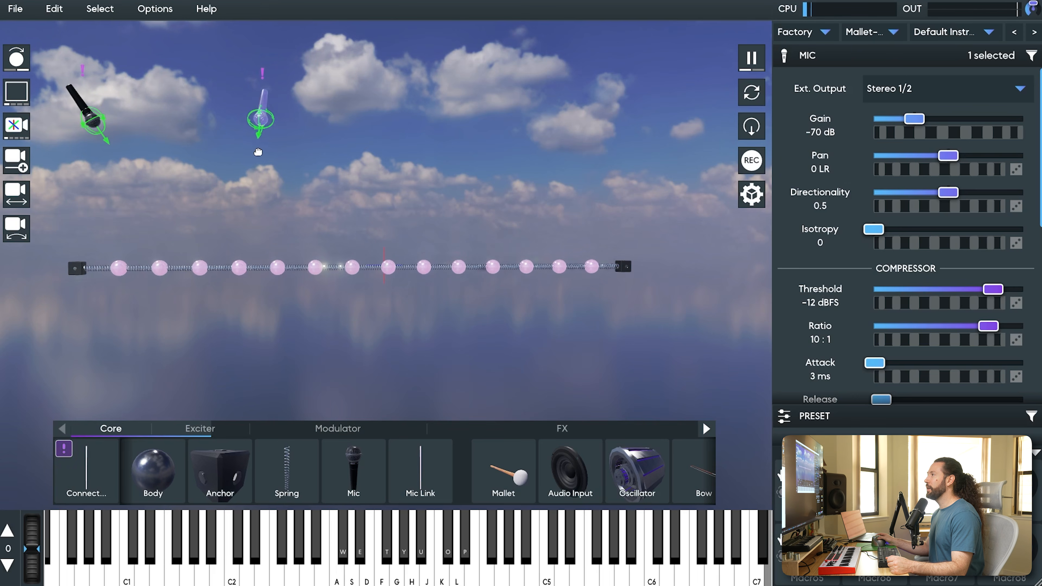
{"action": "left_click", "coordinate": [286, 164]}
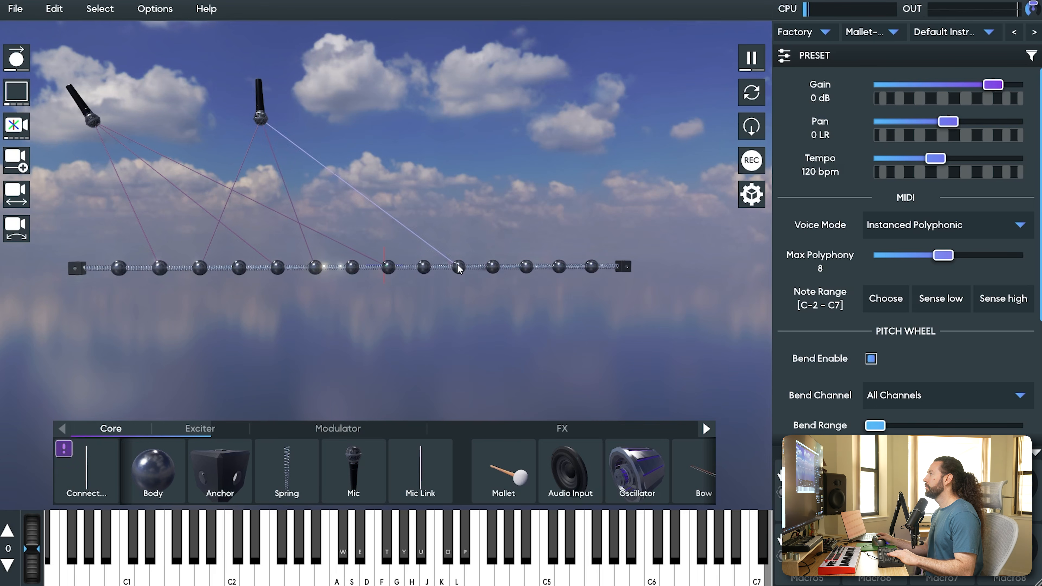
{"action": "left_click_drag", "start_coordinate": [351, 269], "coordinate": [351, 318]}
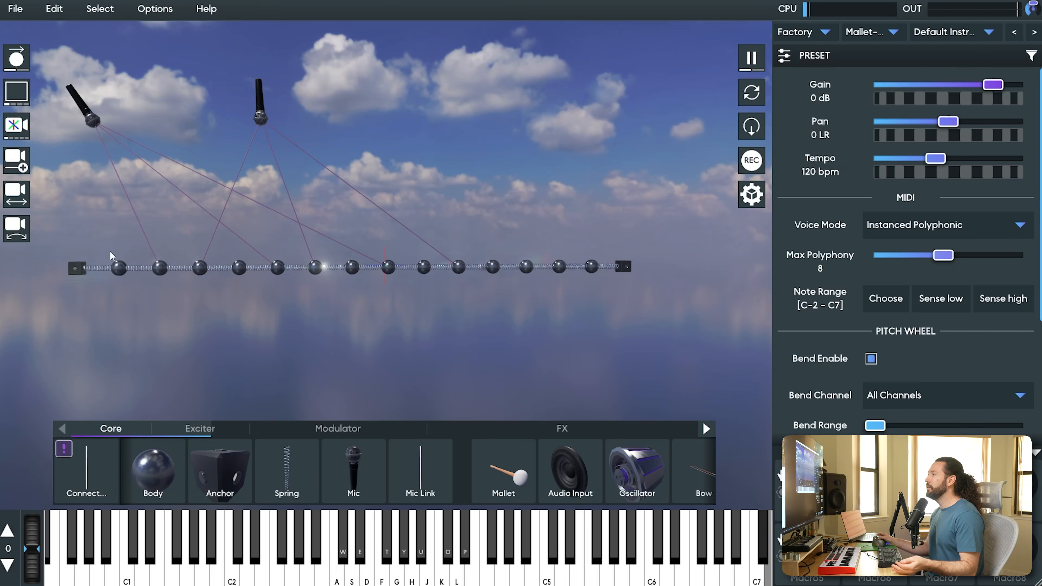
Select only the bodies of the string and set their gravity to -0.01 km/s²
{"action": "left_click_drag", "start_coordinate": [102, 233], "coordinate": [612, 322]}
{"action": "left_click", "coordinate": [1031, 55]}
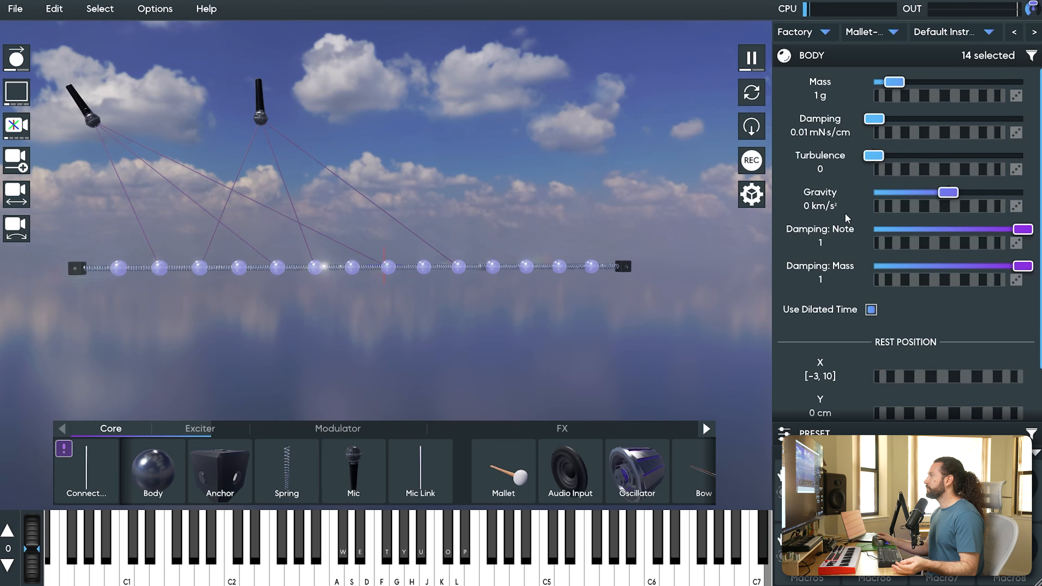
{"action": "mouse_move", "coordinate": [950, 193]}
{"action": "left_mouse_down"}
{"action": "mouse_move", "coordinate": [907, 197]}
{"action": "mouse_move", "coordinate": [1007, 194]}
{"action": "mouse_move", "coordinate": [895, 193]}
{"action": "mouse_move", "coordinate": [960, 192]}
{"action": "left_mouse_up"}
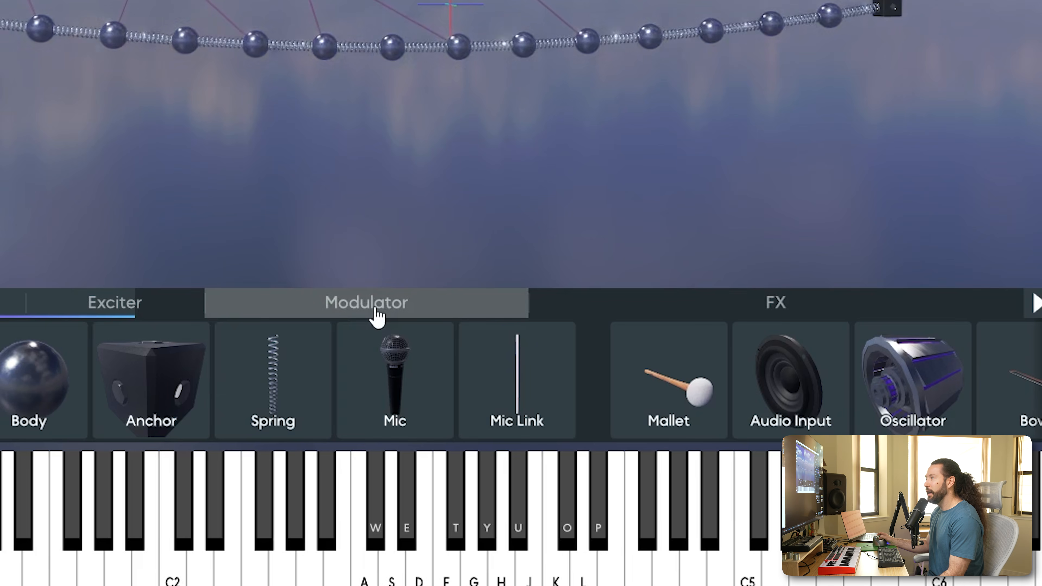
Add an LFO modulator that targets the gravity of all the selected bodies
{"action": "left_click", "coordinate": [344, 433]}
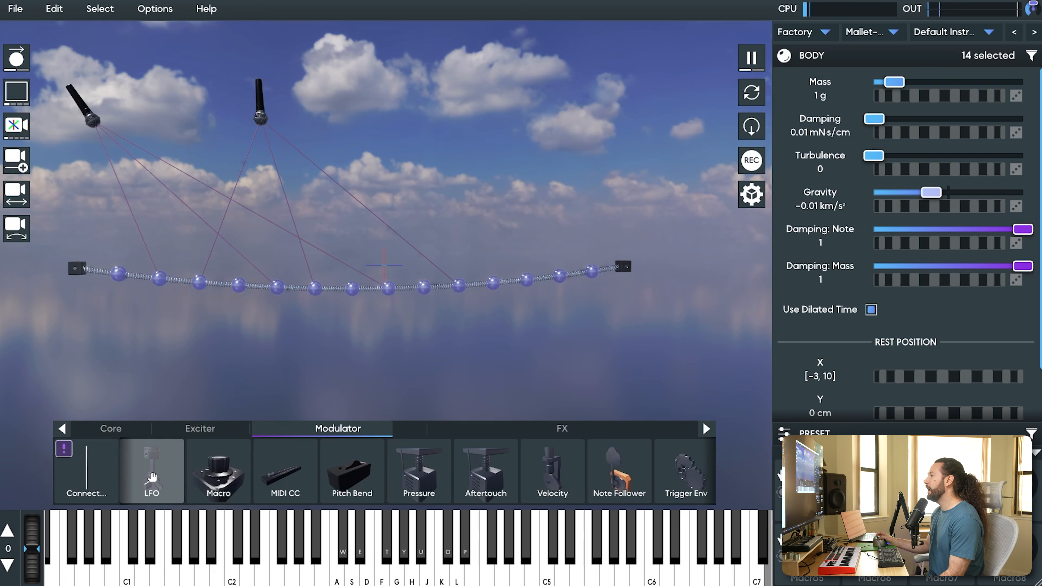
{"action": "left_click_drag", "start_coordinate": [24, 391], "coordinate": [24, 392]}
{"action": "left_click_drag", "start_coordinate": [150, 477], "coordinate": [138, 268]}
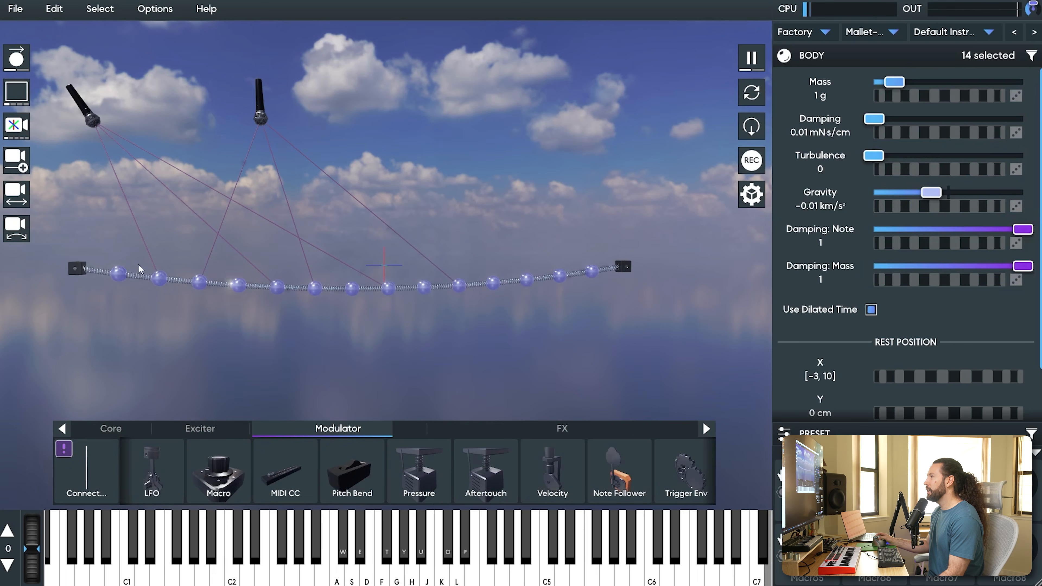
{"action": "left_click_drag", "start_coordinate": [152, 472], "coordinate": [903, 201]}
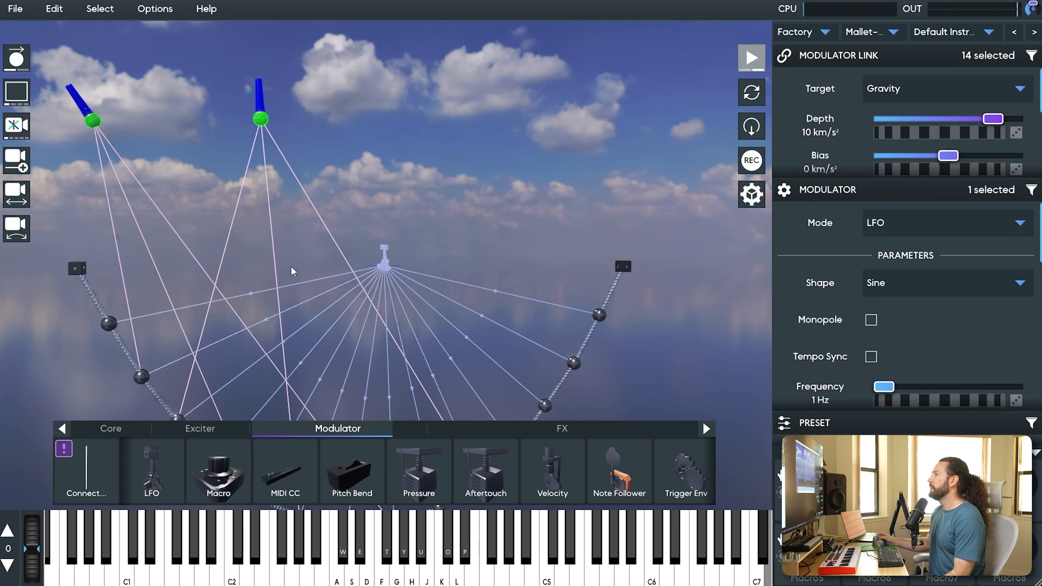
Set the depth of all the gravity modulator links to 0.81 km/s² and run the simulation briefly to test it
{"action": "left_click_drag", "start_coordinate": [442, 292], "coordinate": [473, 295]}
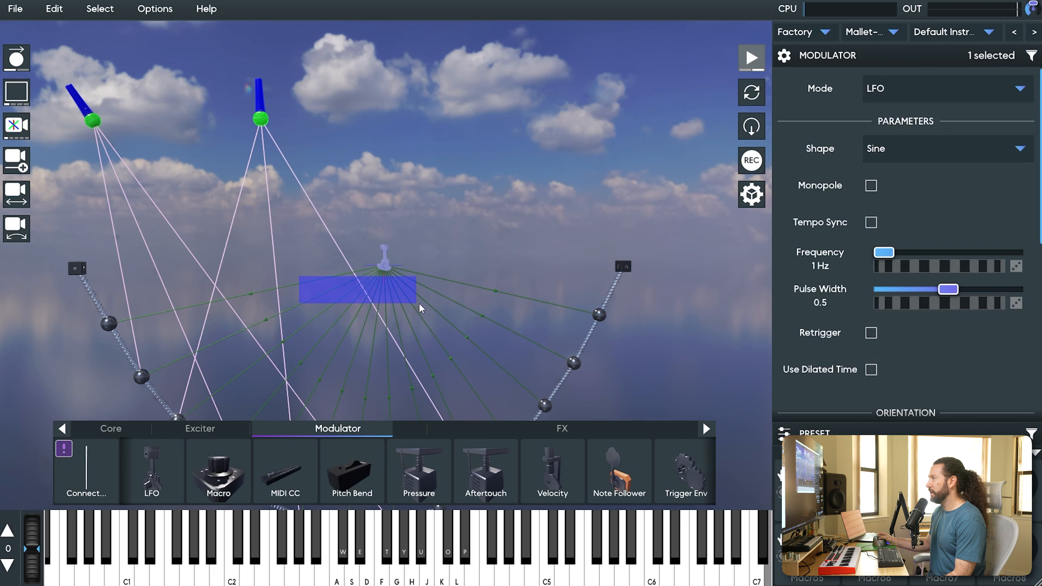
{"action": "left_click_drag", "start_coordinate": [500, 312], "coordinate": [502, 313]}
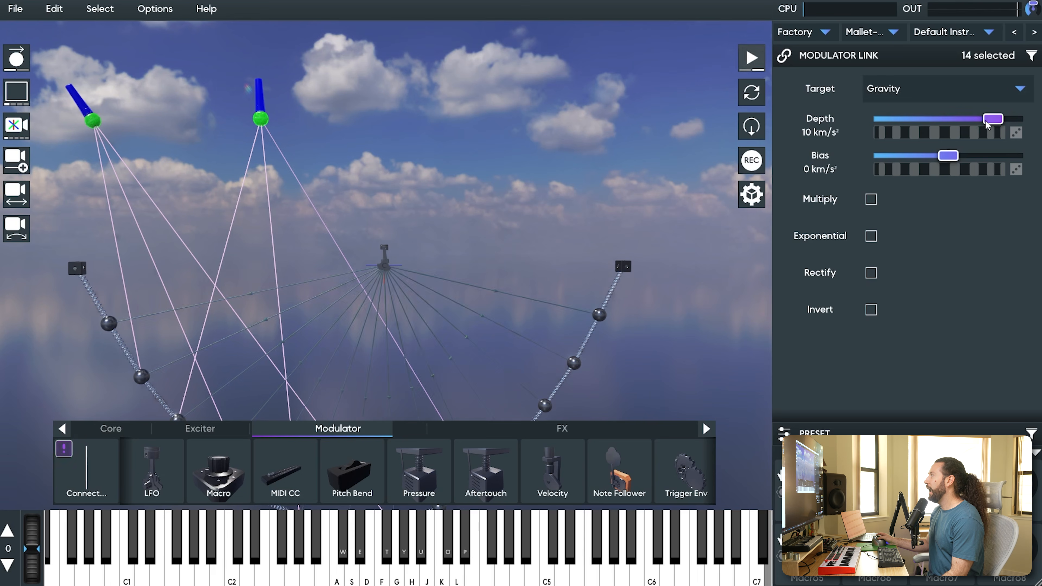
{"action": "left_click_drag", "start_coordinate": [977, 135], "coordinate": [948, 135]}
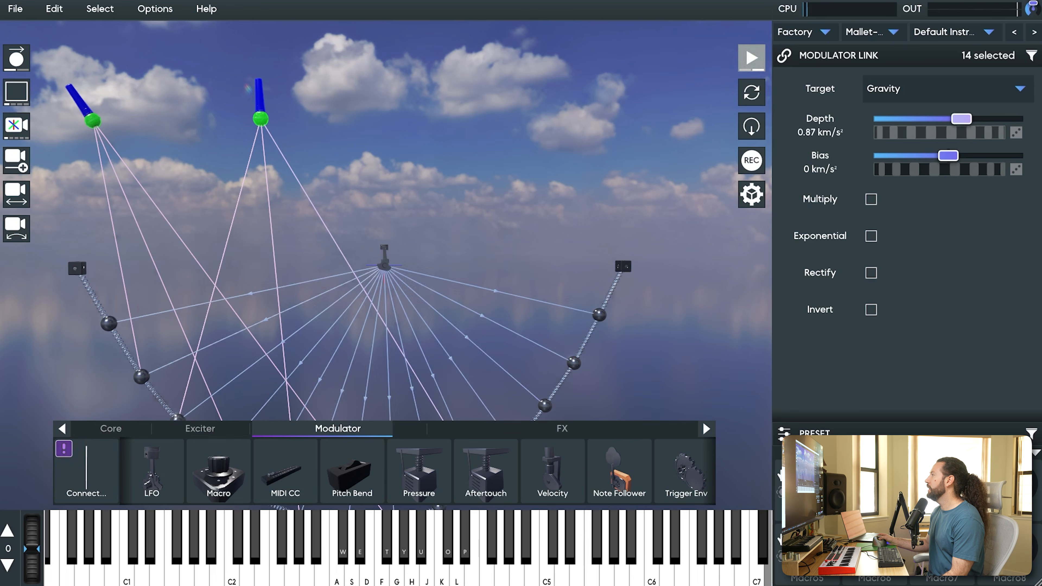
{"action": "left_click", "coordinate": [747, 60]}
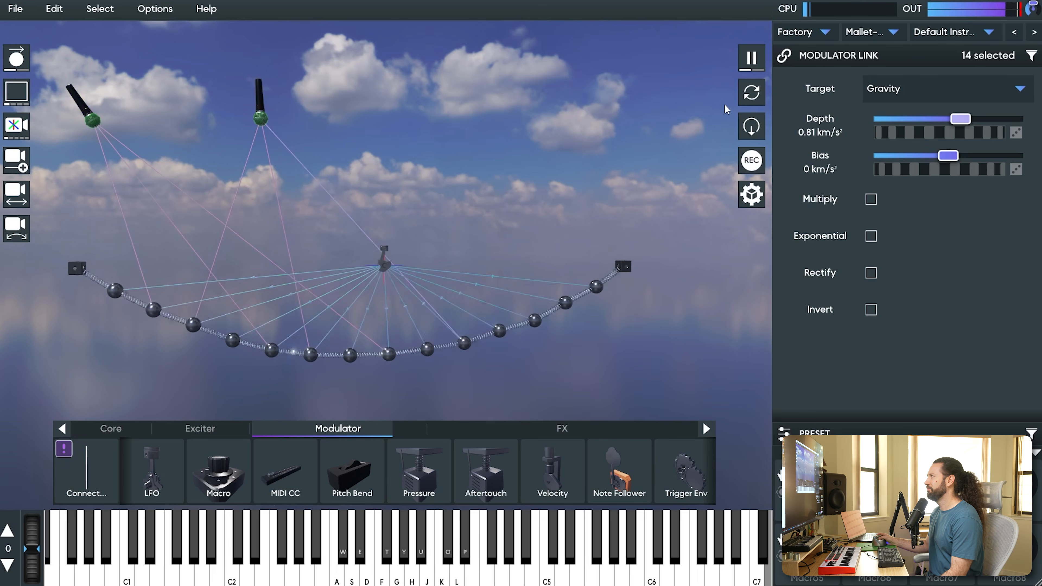
{"action": "left_click", "coordinate": [757, 68]}
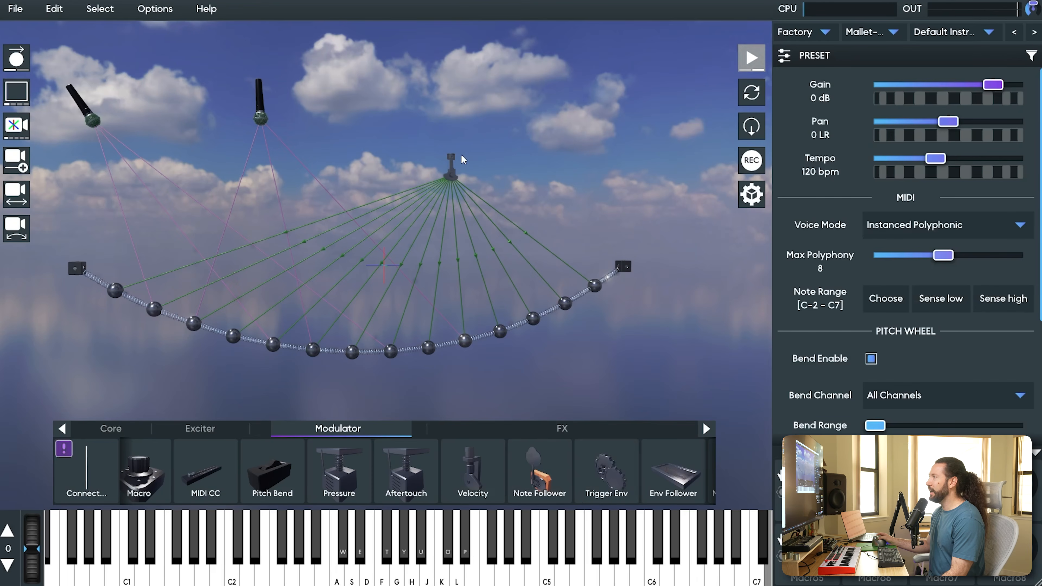
Add a Trigger Env modulator beside the LFO and link it to the LFO's Depth
{"action": "left_click", "coordinate": [452, 163]}
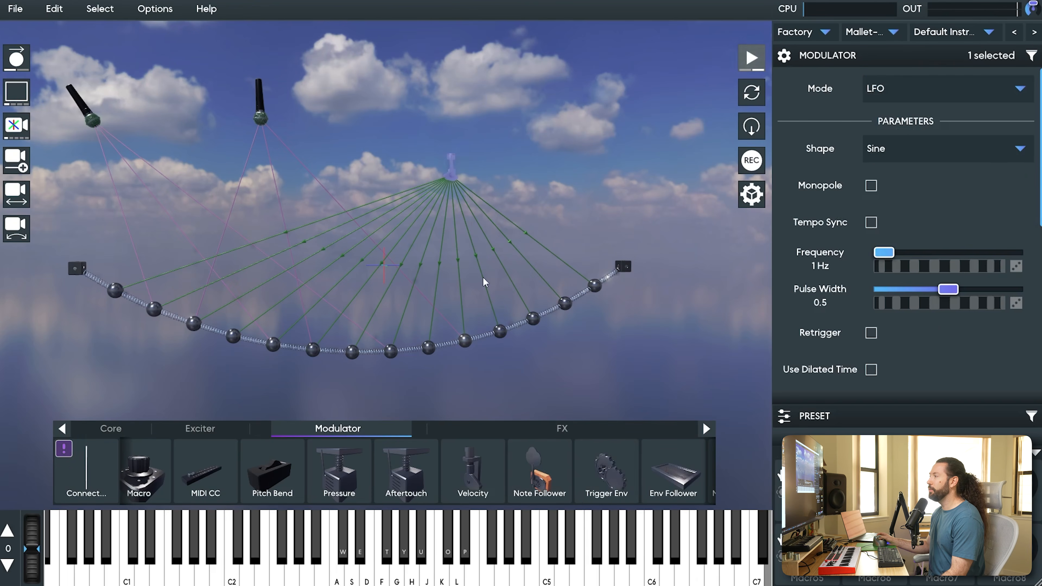
{"action": "mouse_move", "coordinate": [605, 477]}
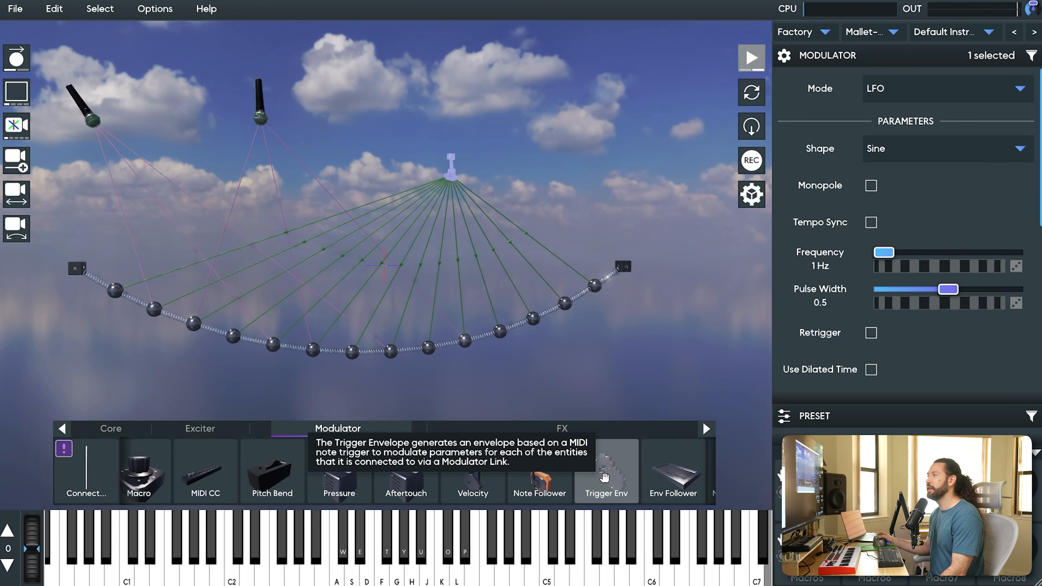
{"action": "left_click_drag", "start_coordinate": [605, 478], "coordinate": [895, 56]}
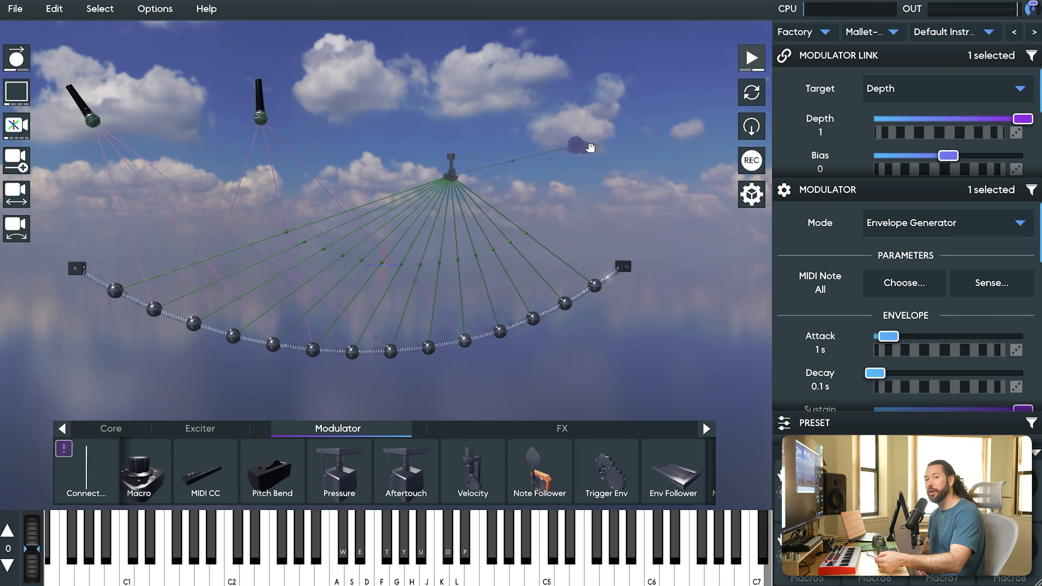
Enable Multiply on the envelope's modulator link and set its depth to 0.99 x
{"action": "left_click_drag", "start_coordinate": [932, 190], "coordinate": [863, 433]}
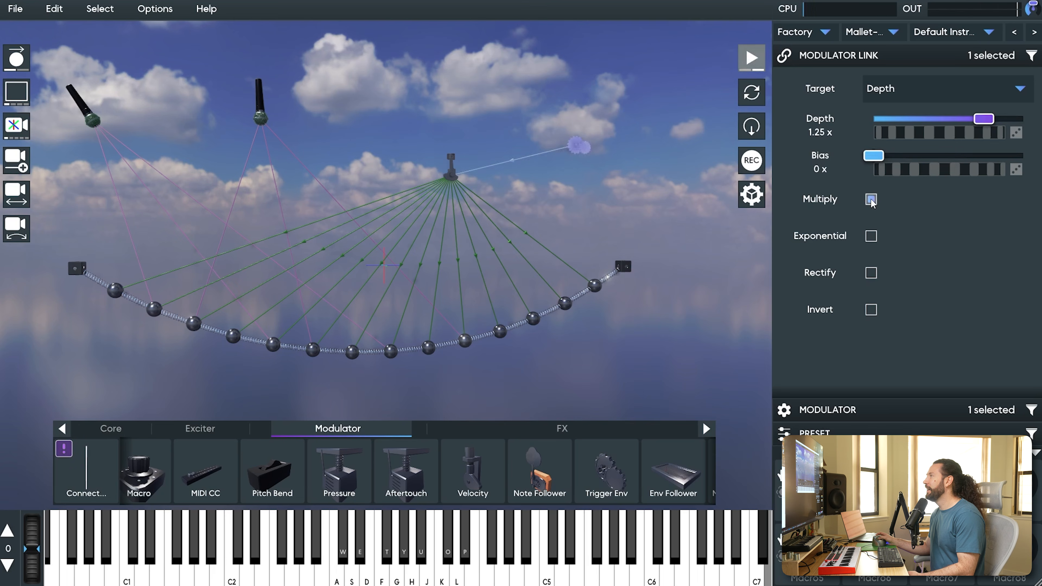
{"action": "left_click", "coordinate": [871, 199]}
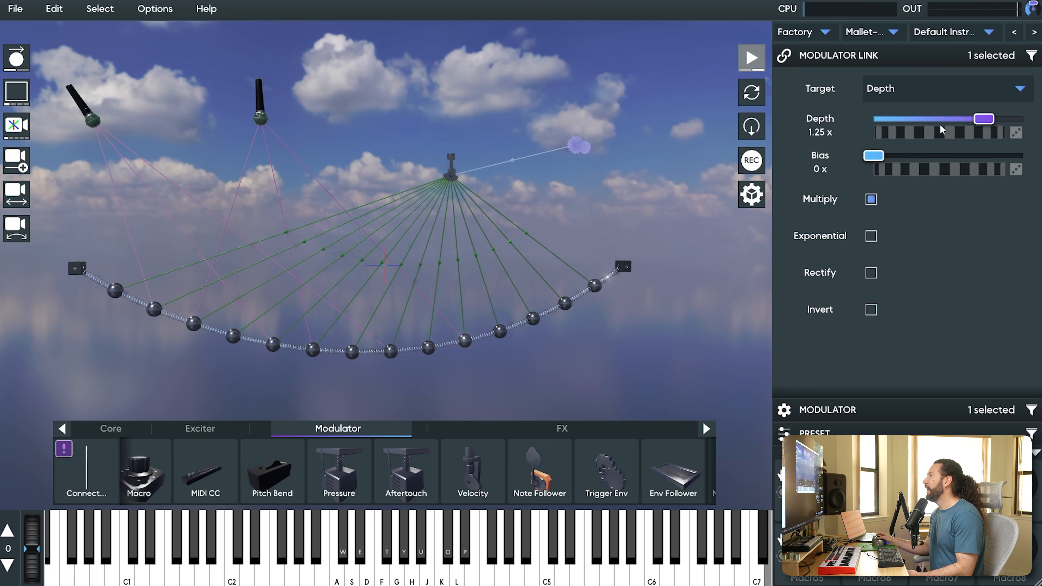
{"action": "left_click_drag", "start_coordinate": [992, 125], "coordinate": [967, 119]}
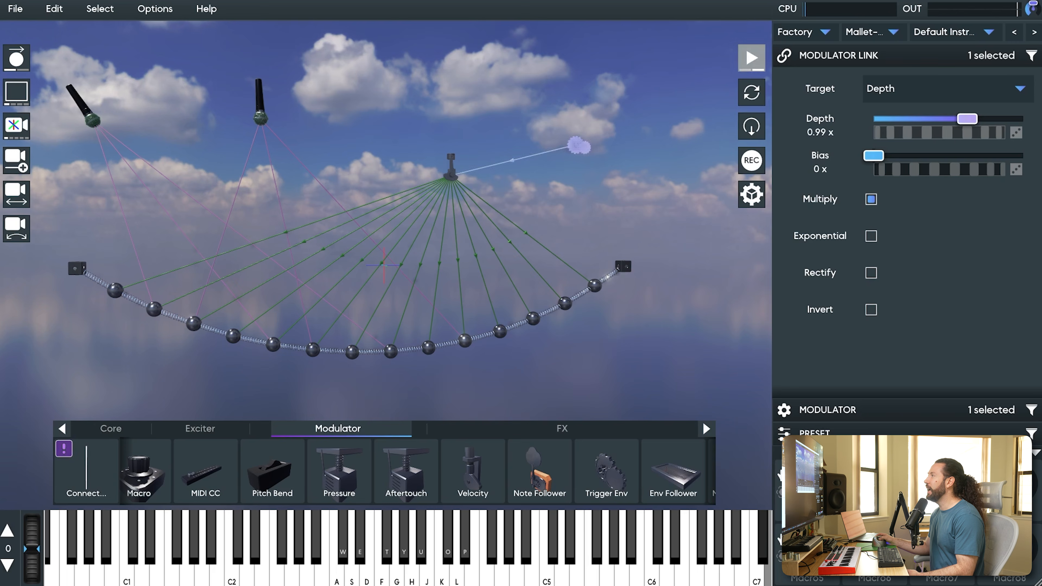
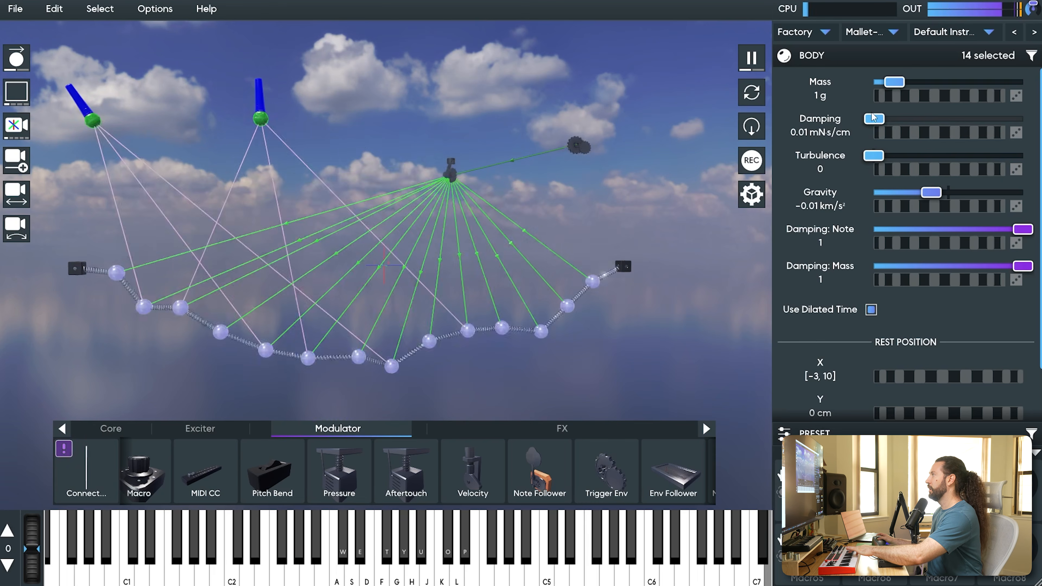
Set the bodies' damping to 0.26 mN s/cm and the trigger envelope's attack to 0.25 s
{"action": "left_click_drag", "start_coordinate": [875, 120], "coordinate": [886, 124]}
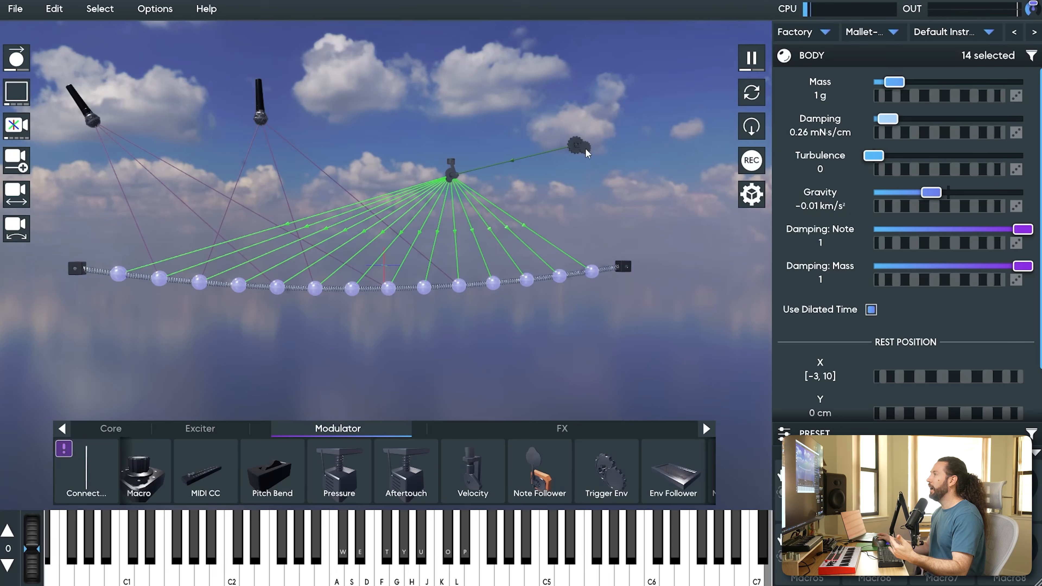
{"action": "left_click", "coordinate": [583, 149]}
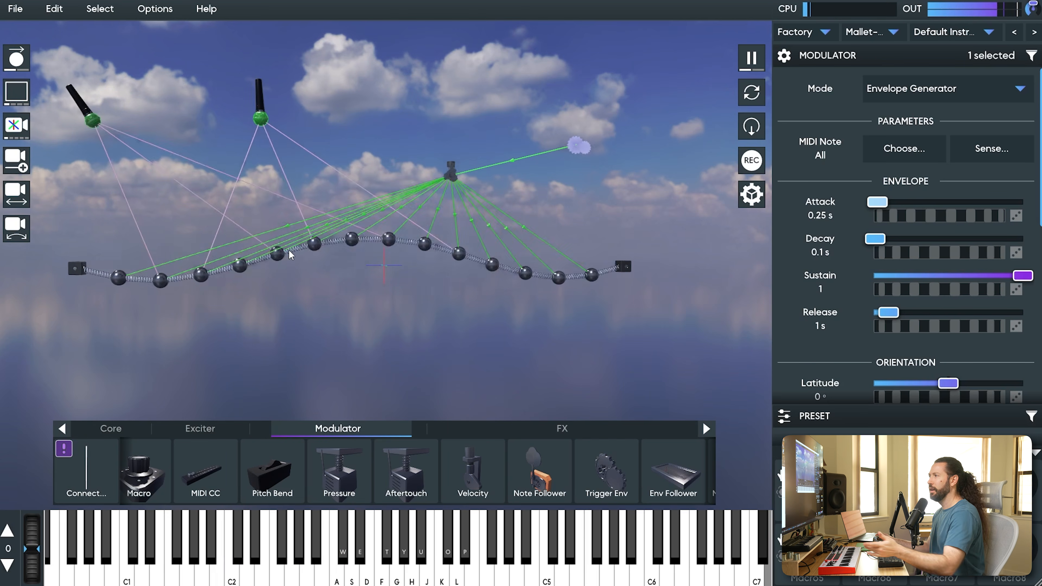
Select only the leftmost body of the string and set its mass to 25.3 g
{"action": "left_click_drag", "start_coordinate": [96, 257], "coordinate": [601, 312]}
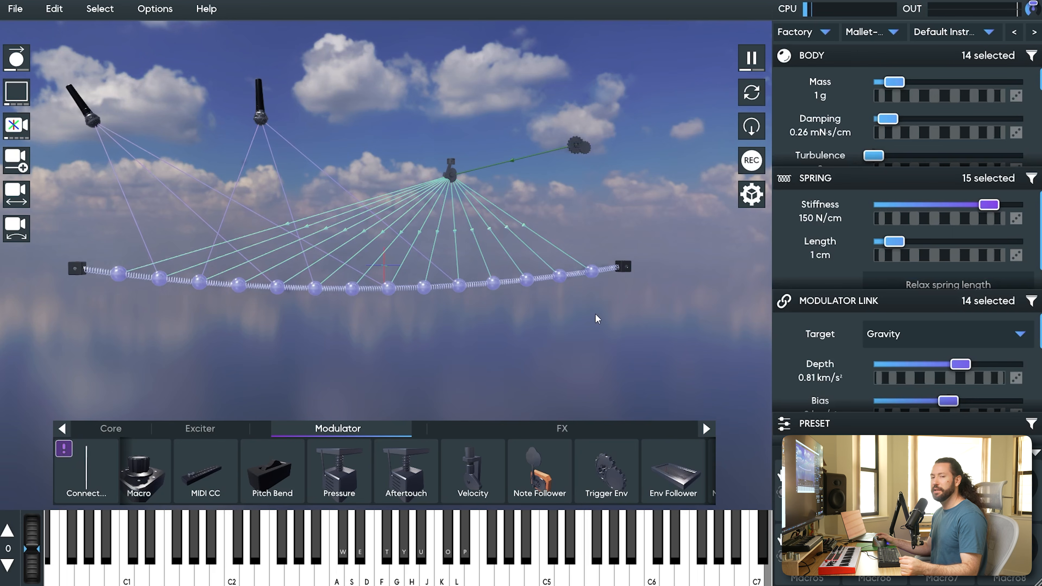
{"action": "left_click", "coordinate": [217, 335]}
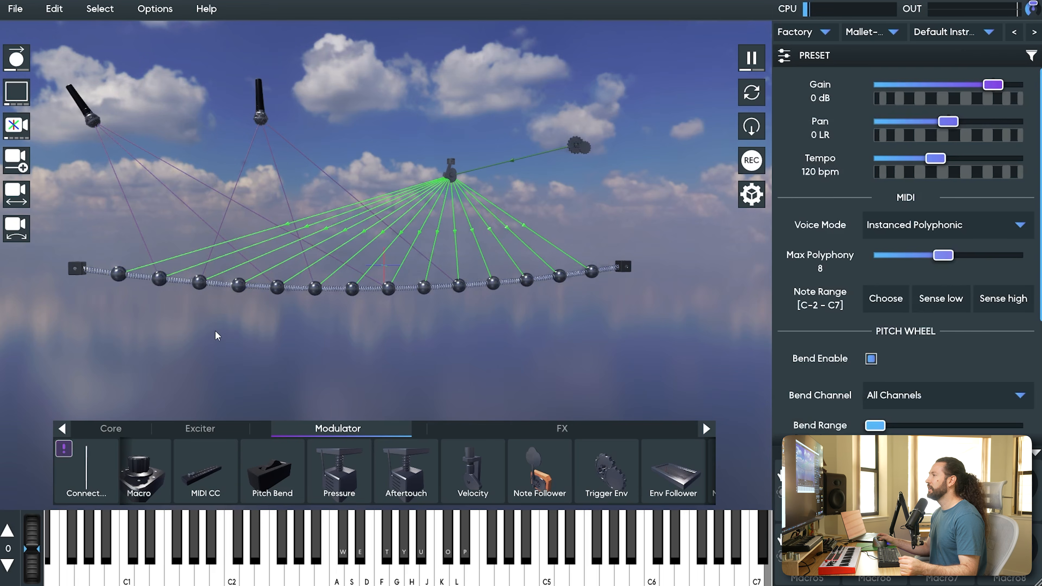
{"action": "left_click", "coordinate": [117, 275]}
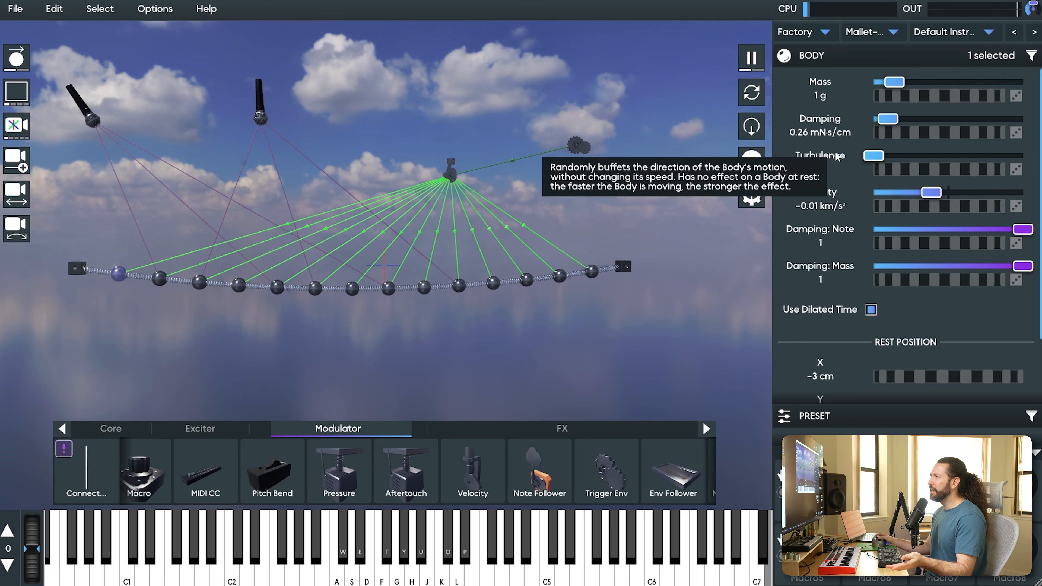
{"action": "left_click", "coordinate": [993, 83]}
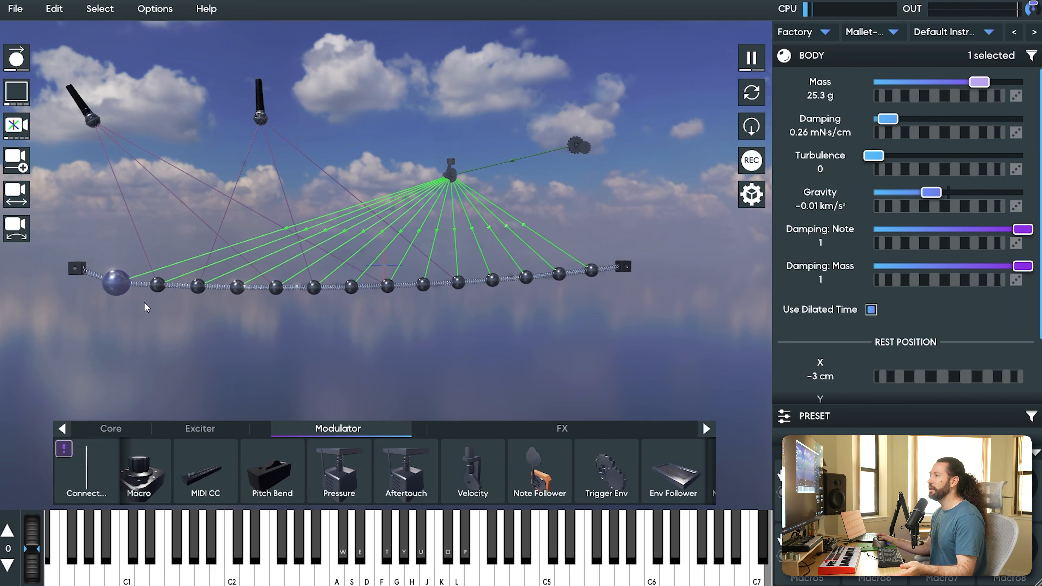
Select all the bodies of the string and set the upper end of their mass range to 24.2 g
{"action": "left_click_drag", "start_coordinate": [120, 281], "coordinate": [597, 302]}
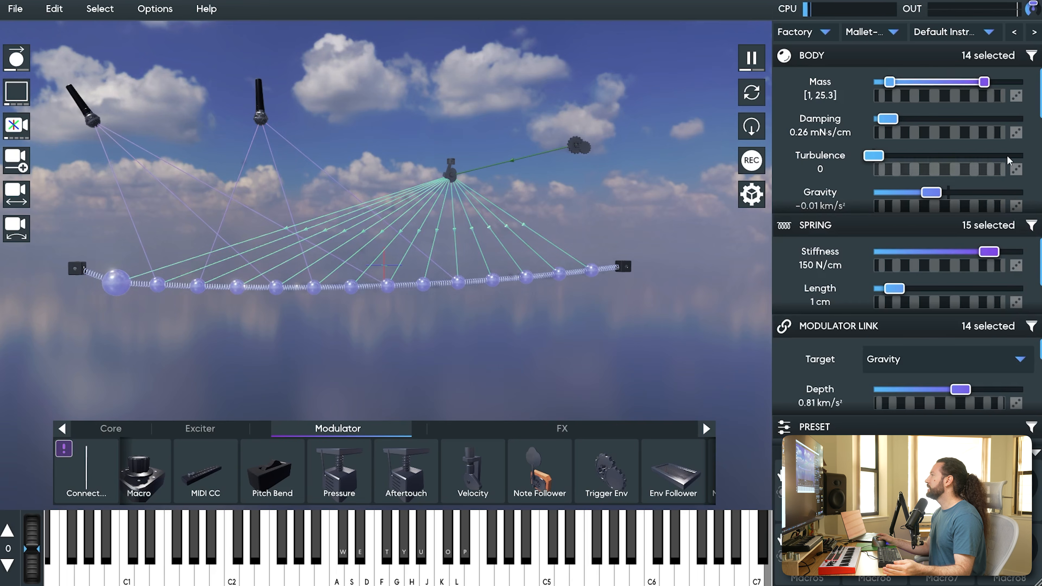
{"action": "left_click", "coordinate": [1031, 56]}
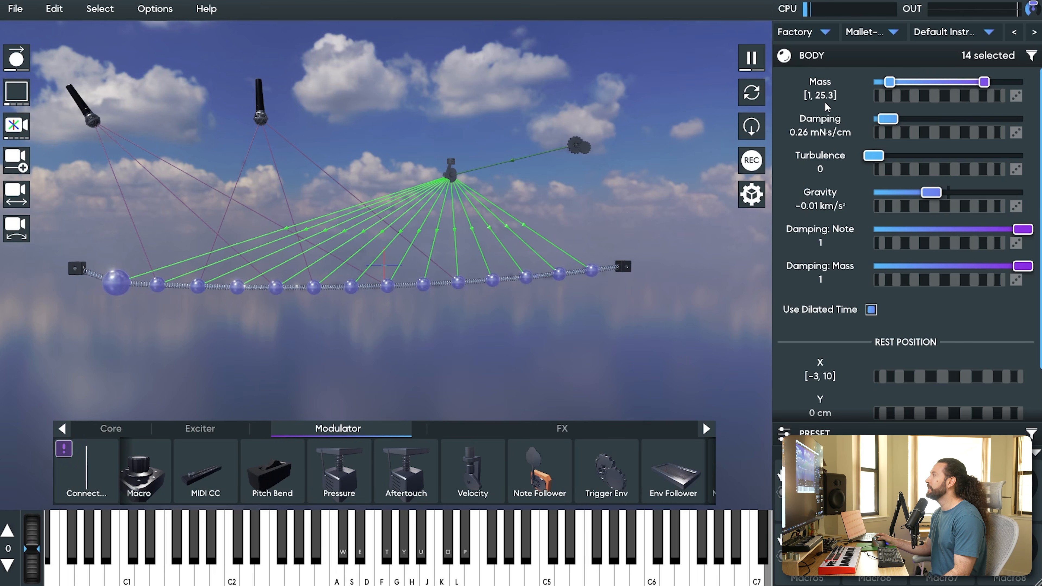
{"action": "mouse_move", "coordinate": [990, 83]}
{"action": "left_mouse_down"}
{"action": "mouse_move", "coordinate": [1004, 84]}
{"action": "mouse_move", "coordinate": [975, 84]}
{"action": "mouse_move", "coordinate": [992, 88]}
{"action": "left_mouse_up"}
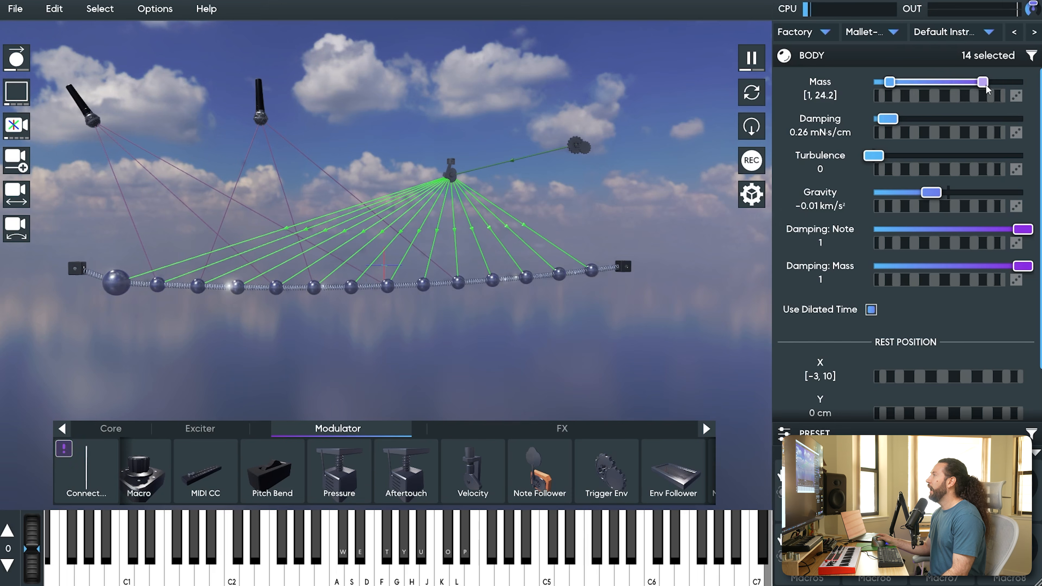
Randomize the masses of the selected bodies several times, ending with a range of 1.28 to 21.8 g
{"action": "left_click", "coordinate": [1017, 96]}
{"action": "left_click", "coordinate": [1017, 96]}
{"action": "left_click", "coordinate": [1017, 96]}
{"action": "left_click", "coordinate": [1017, 96]}
{"action": "left_click", "coordinate": [1016, 96]}
{"action": "left_click", "coordinate": [1017, 97]}
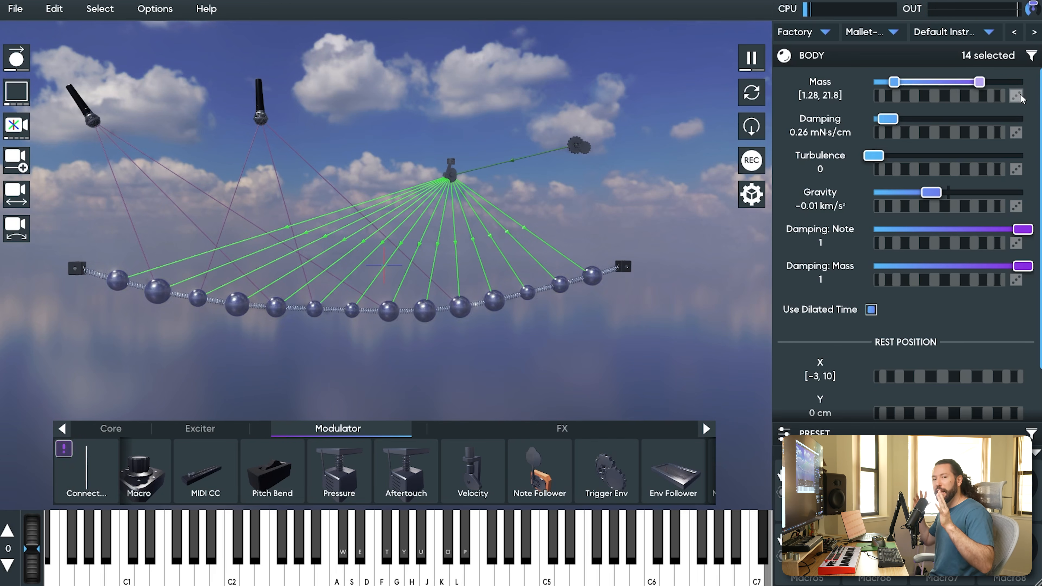
Randomize the masses of the selected bodies again until the range is 1.49 to 15.4 g
{"action": "left_click", "coordinate": [1021, 95]}
{"action": "left_click", "coordinate": [1020, 95]}
{"action": "left_click", "coordinate": [1021, 94]}
{"action": "left_click", "coordinate": [1021, 95]}
{"action": "left_click", "coordinate": [1017, 96]}
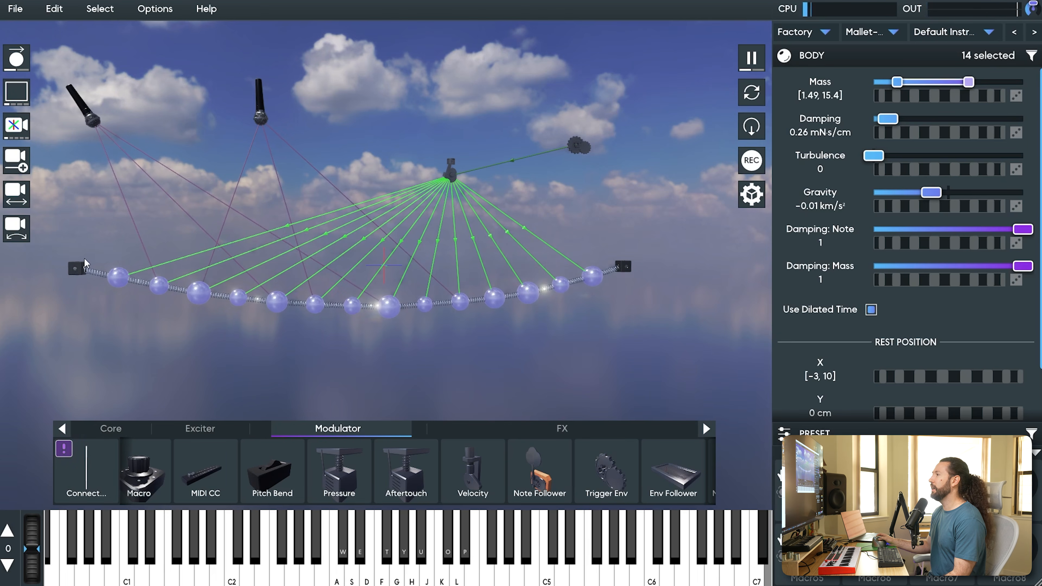
Select the whole string including its end anchors, narrow the selection to its springs, and set the spring length to 0.8 cm
{"action": "left_click_drag", "start_coordinate": [101, 251], "coordinate": [613, 345]}
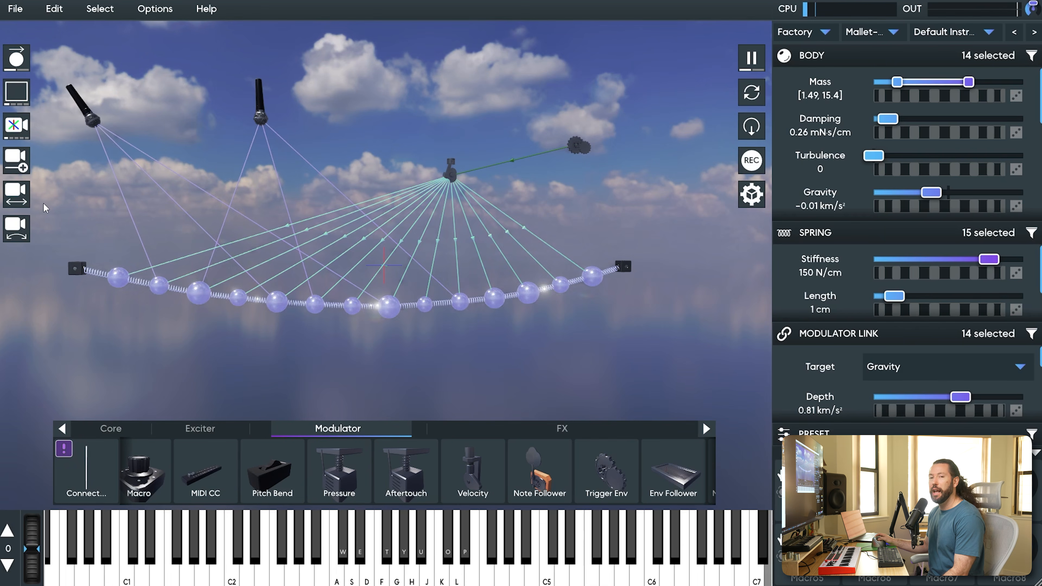
{"action": "left_click_drag", "start_coordinate": [43, 204], "coordinate": [694, 348]}
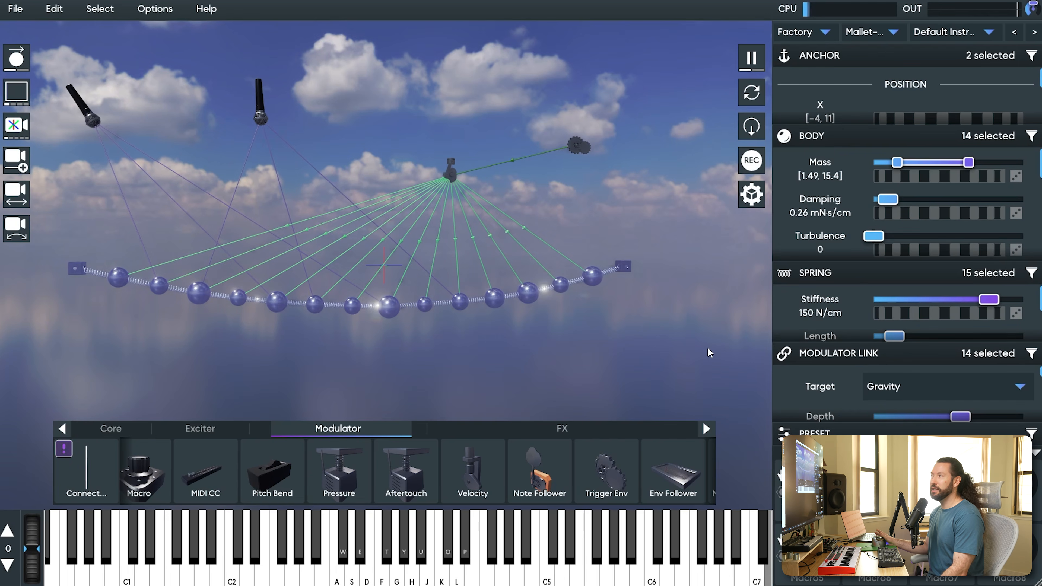
{"action": "left_click_drag", "start_coordinate": [51, 236], "coordinate": [682, 375]}
{"action": "left_click_drag", "start_coordinate": [47, 228], "coordinate": [688, 354]}
{"action": "left_click_drag", "start_coordinate": [688, 354], "coordinate": [62, 197]}
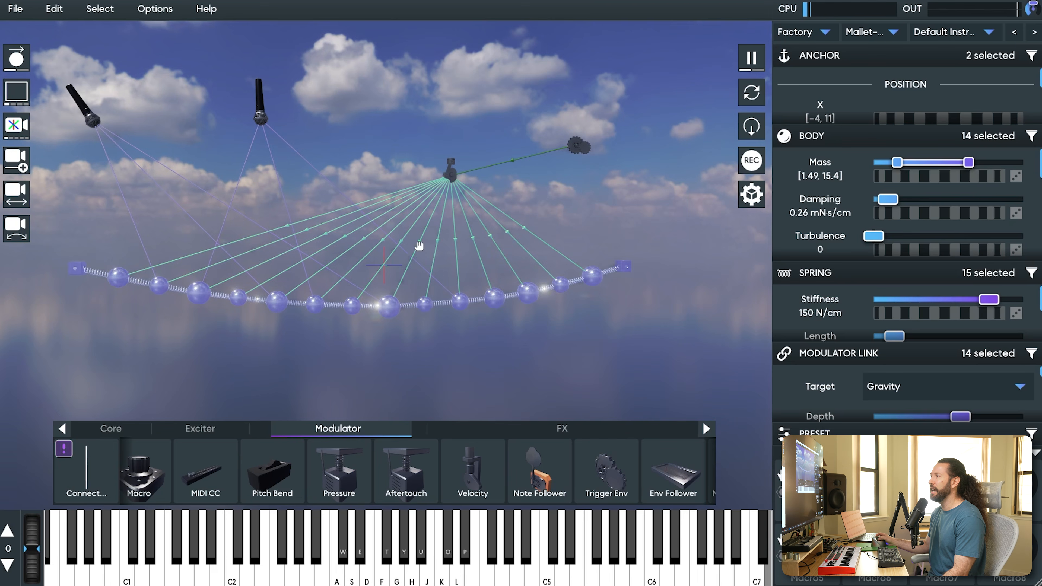
{"action": "left_click_drag", "start_coordinate": [830, 279], "coordinate": [933, 218]}
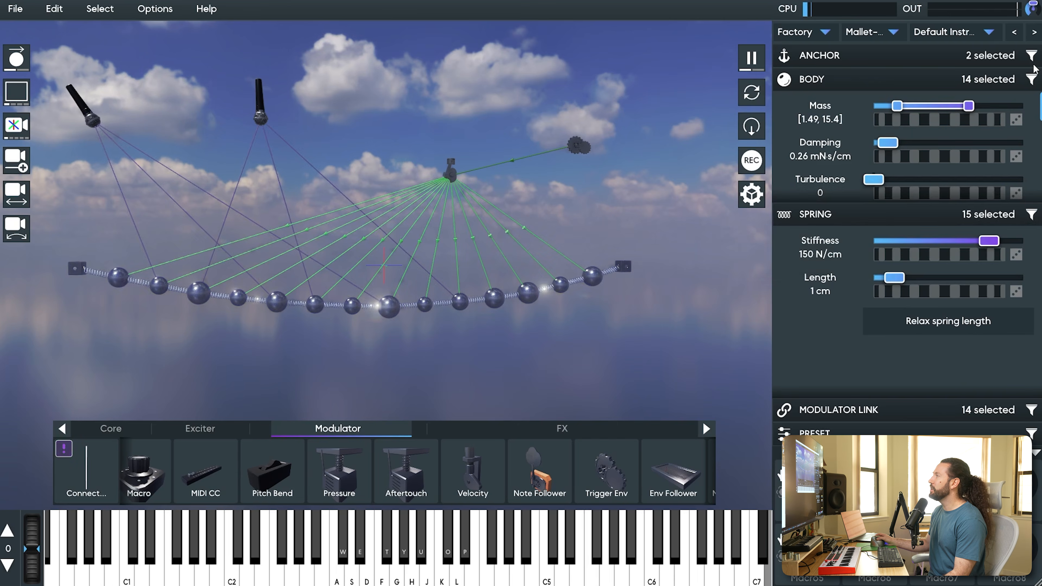
{"action": "left_click", "coordinate": [1032, 214]}
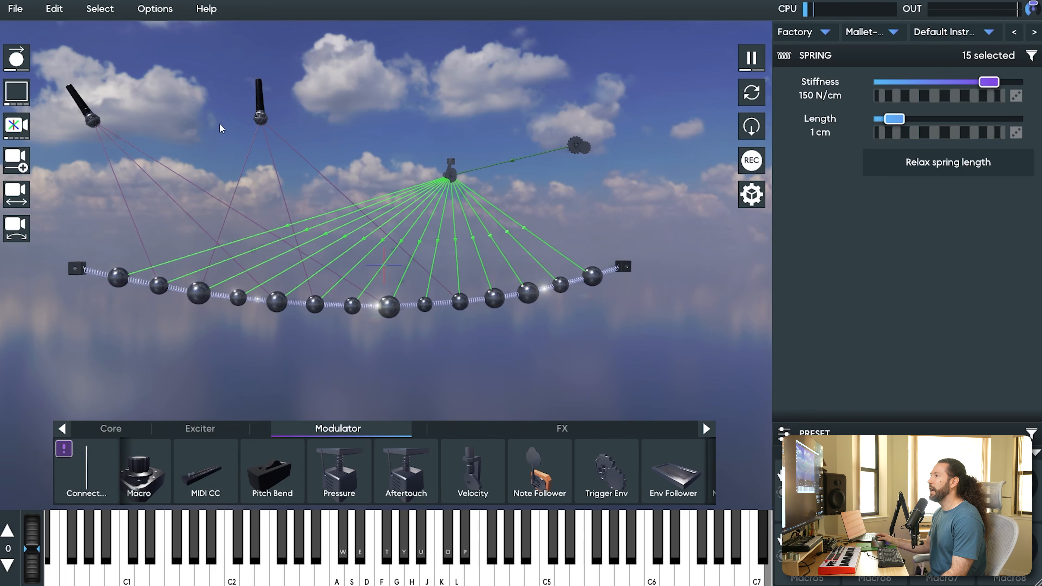
{"action": "left_click_drag", "start_coordinate": [44, 204], "coordinate": [708, 361]}
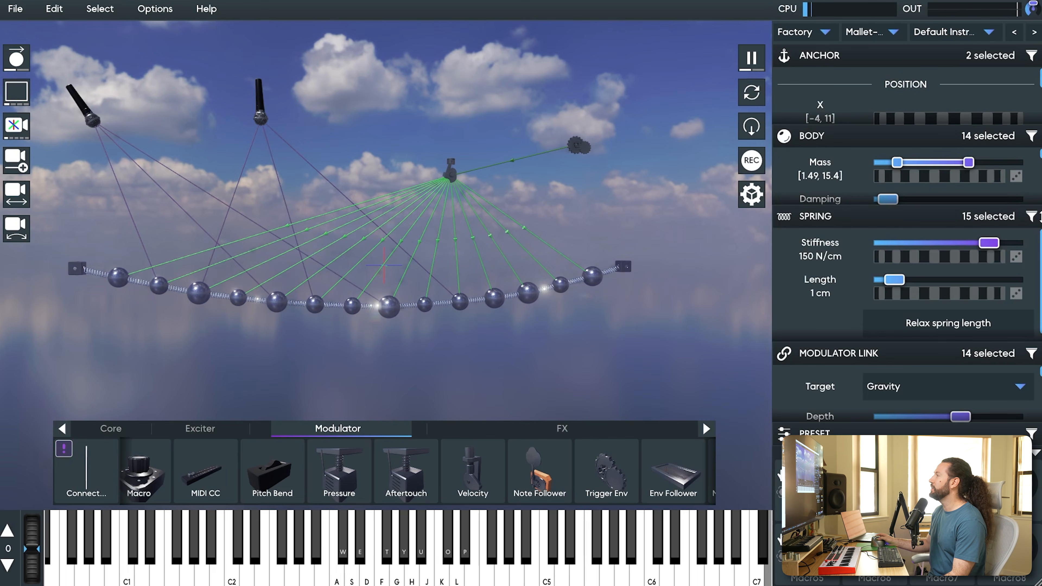
{"action": "left_click", "coordinate": [1032, 217]}
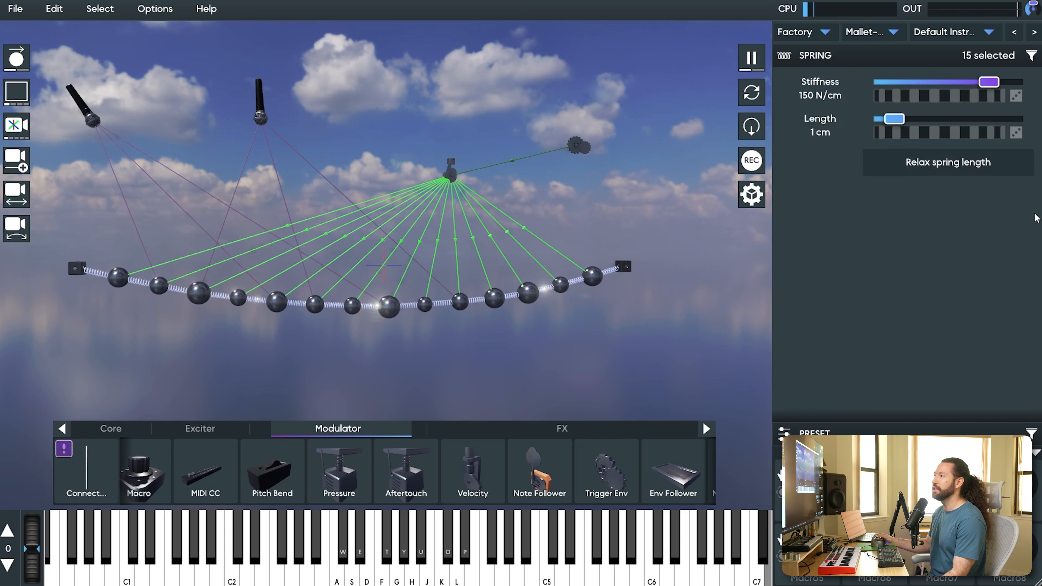
{"action": "left_click", "coordinate": [877, 163]}
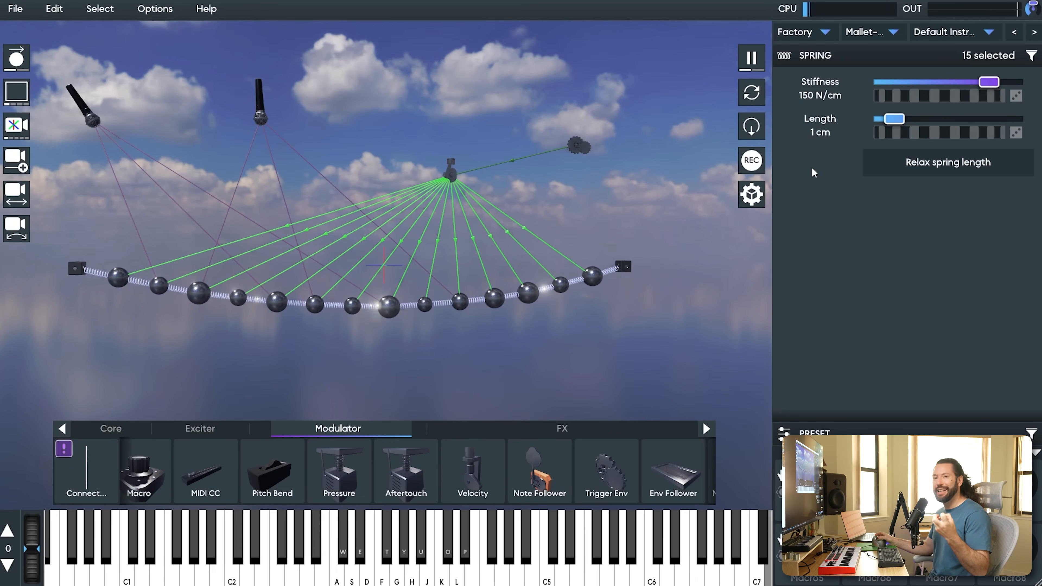
{"action": "left_click_drag", "start_coordinate": [895, 119], "coordinate": [891, 119]}
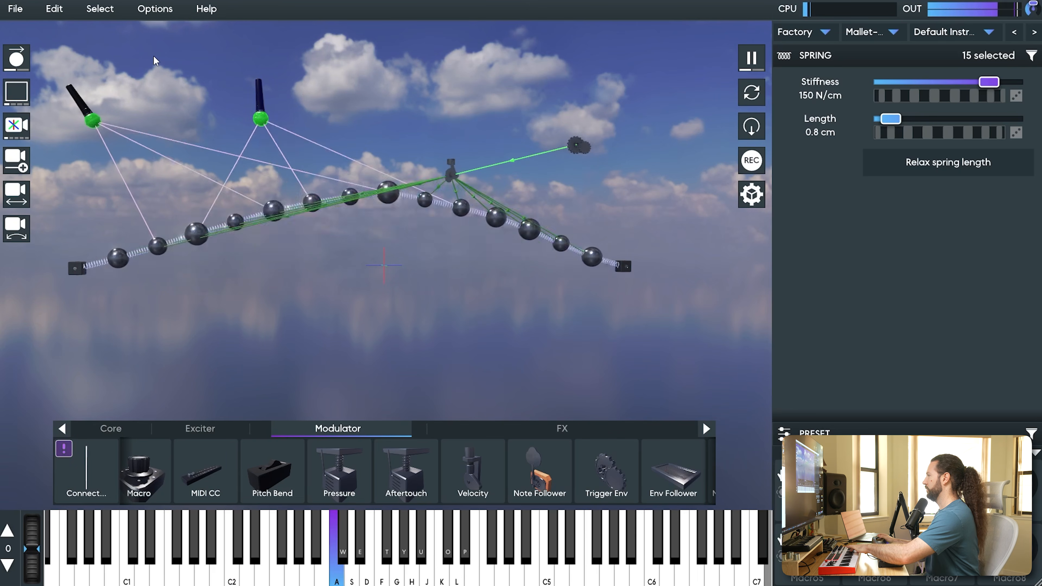
Select both microphones and set their gain to -65.5 dB
{"action": "left_click_drag", "start_coordinate": [56, 58], "coordinate": [294, 105]}
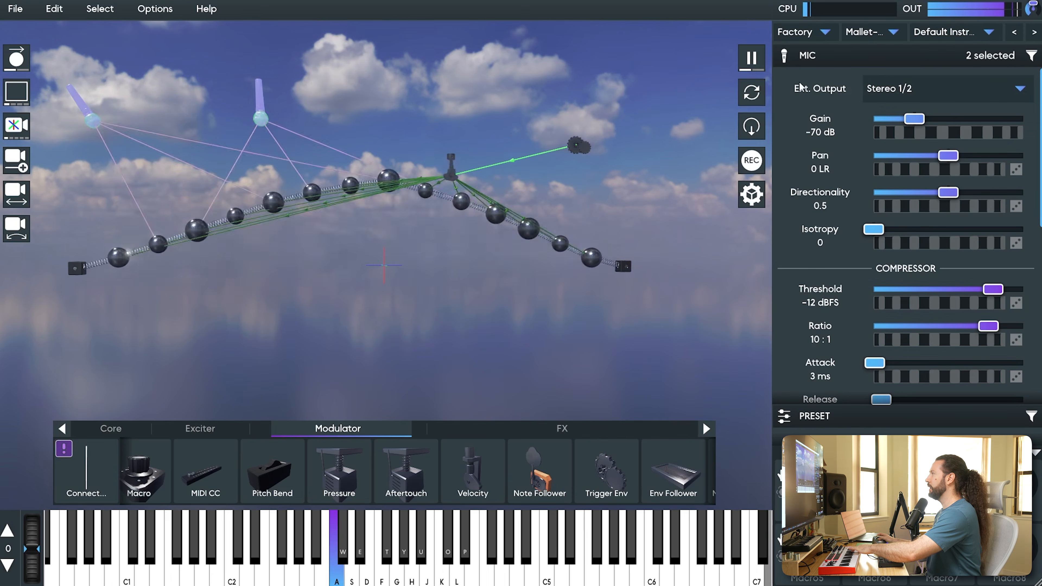
{"action": "mouse_move", "coordinate": [916, 119]}
{"action": "left_mouse_down"}
{"action": "mouse_move", "coordinate": [944, 127]}
{"action": "mouse_move", "coordinate": [930, 118]}
{"action": "left_mouse_up"}
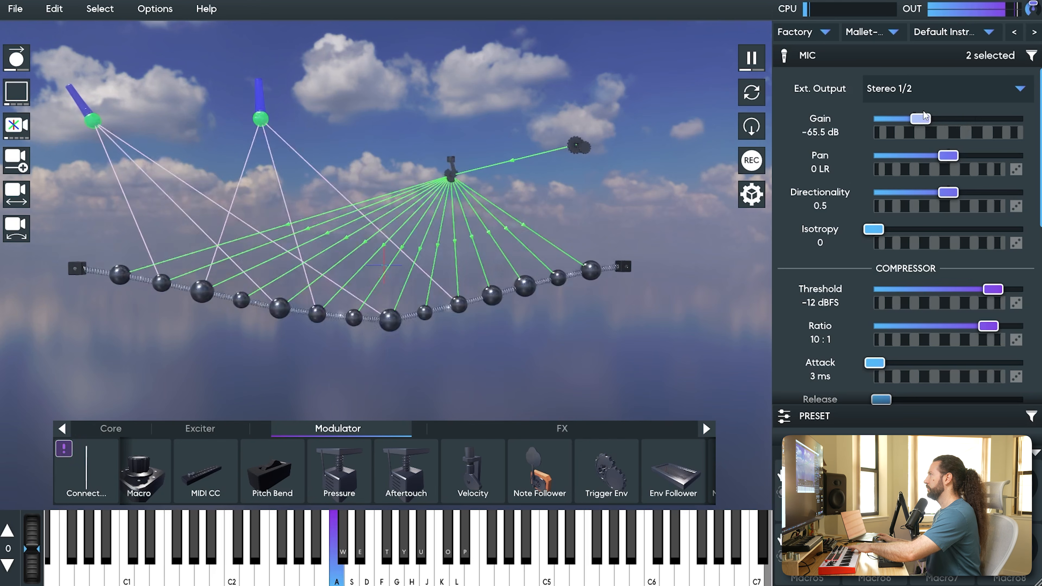
Select only the LFO's gravity links to the bodies, set their depth to 0.93 km/s², and play test notes
{"action": "left_click_drag", "start_coordinate": [439, 162], "coordinate": [497, 197]}
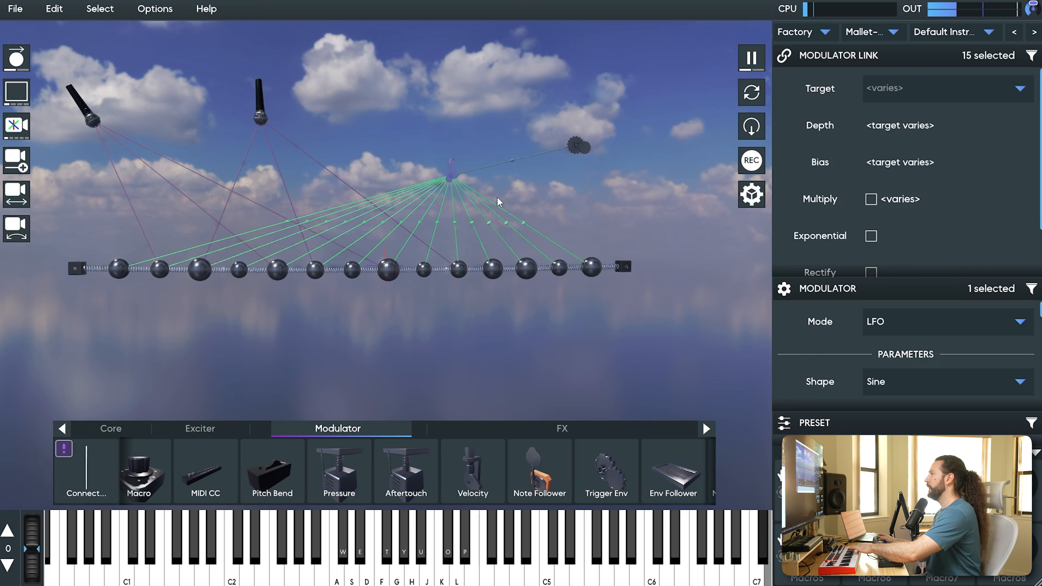
{"action": "left_click", "coordinate": [1033, 289]}
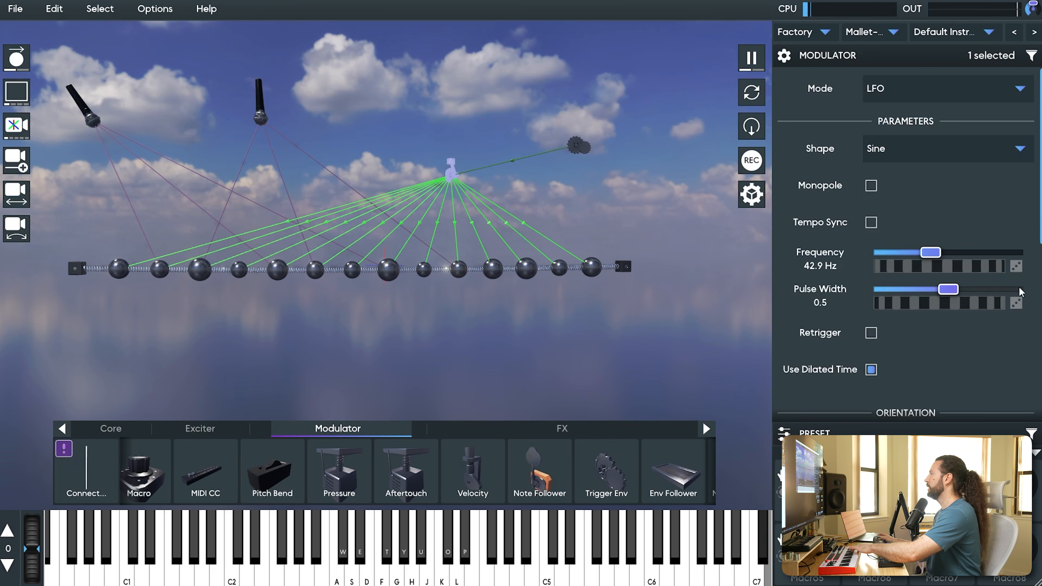
{"action": "left_click_drag", "start_coordinate": [374, 154], "coordinate": [489, 210]}
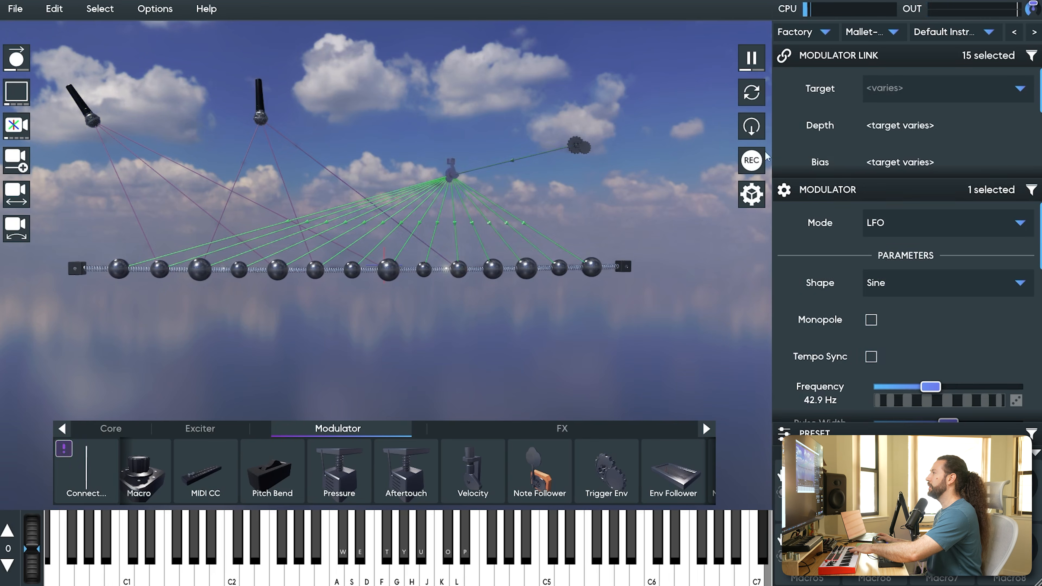
{"action": "left_click_drag", "start_coordinate": [565, 186], "coordinate": [380, 204]}
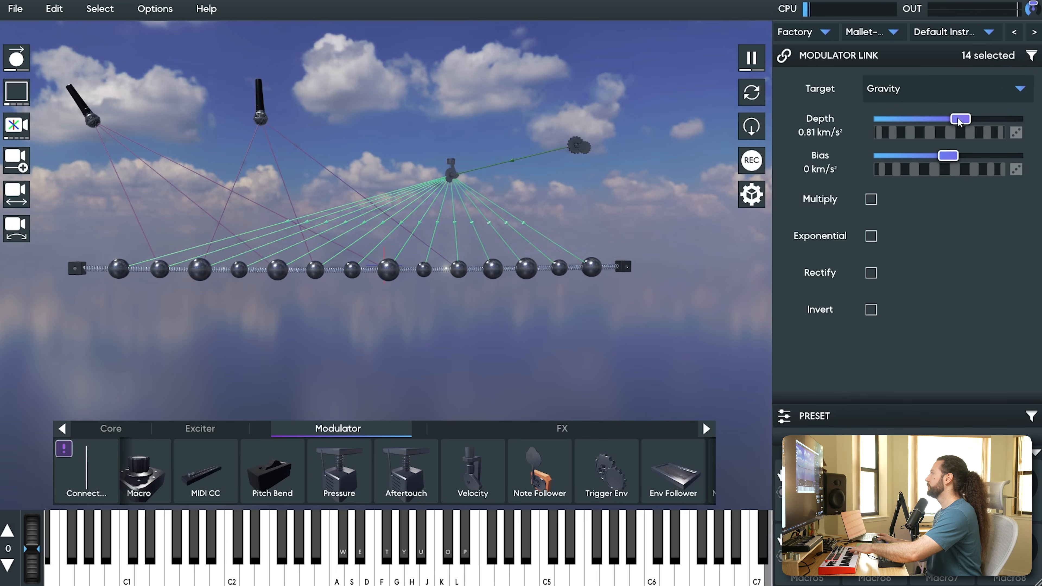
{"action": "left_click_drag", "start_coordinate": [959, 121], "coordinate": [1007, 134]}
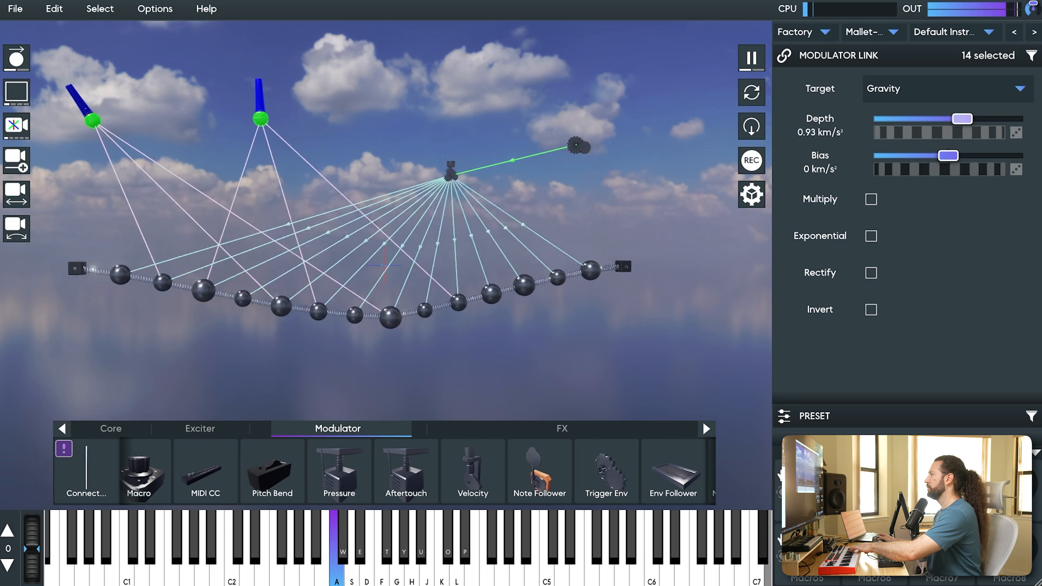
{"action": "key", "text": "g"}
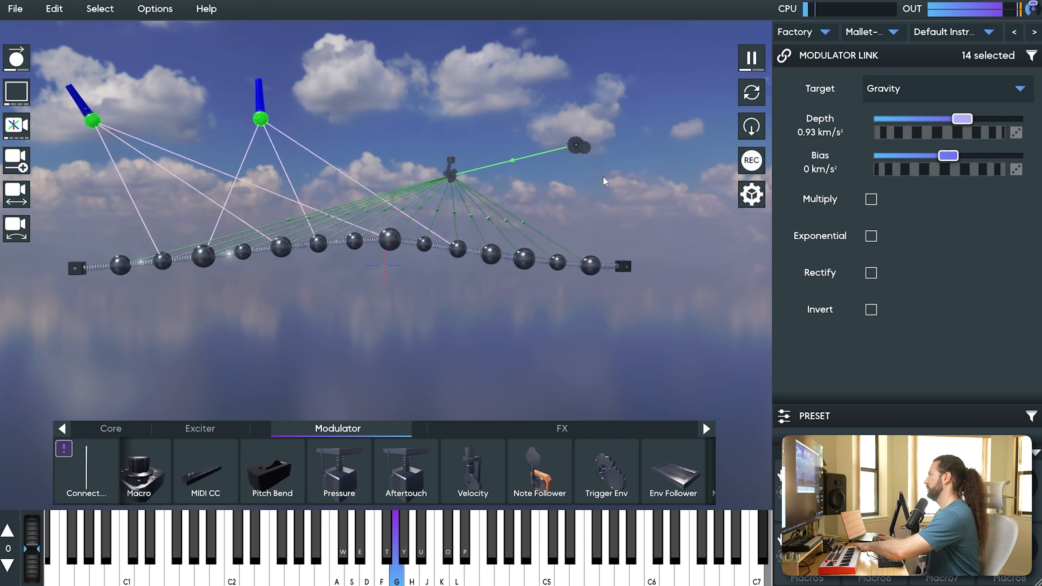
{"action": "left_click", "coordinate": [455, 161]}
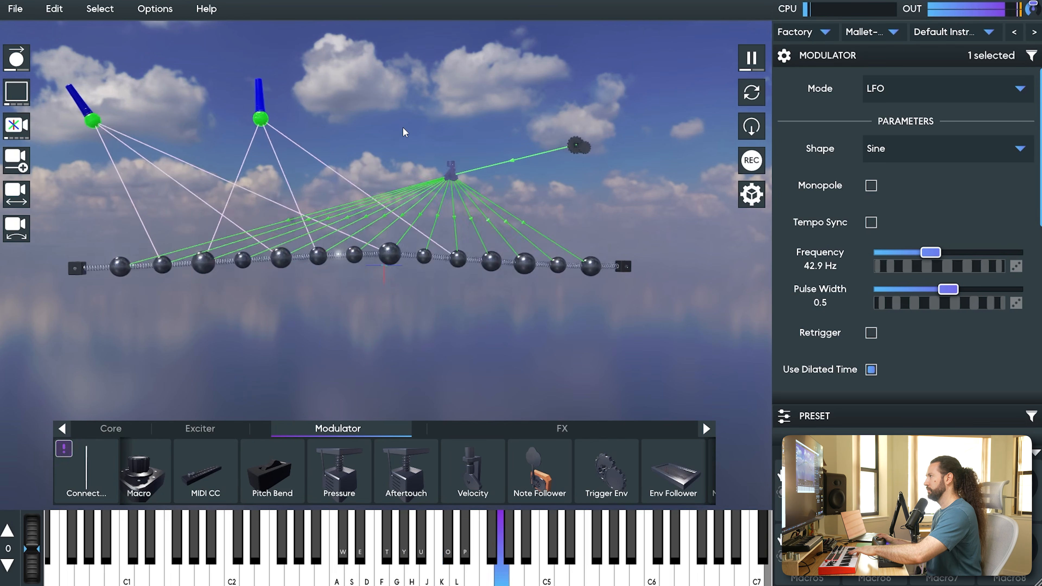
{"action": "left_click", "coordinate": [388, 114]}
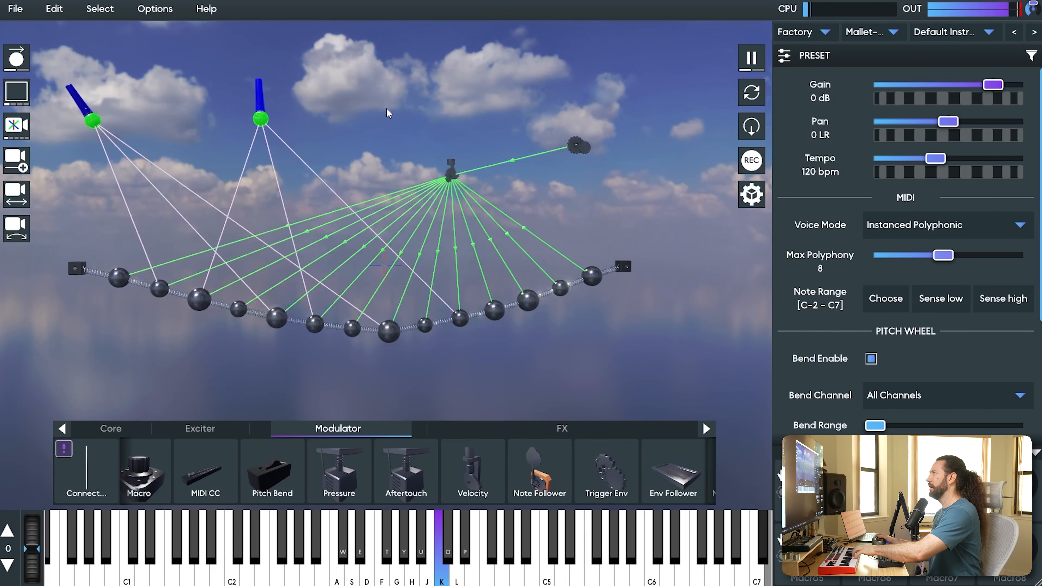
Select both microphones and set their isotropy to 0.5
{"action": "left_click_drag", "start_coordinate": [41, 56], "coordinate": [331, 124]}
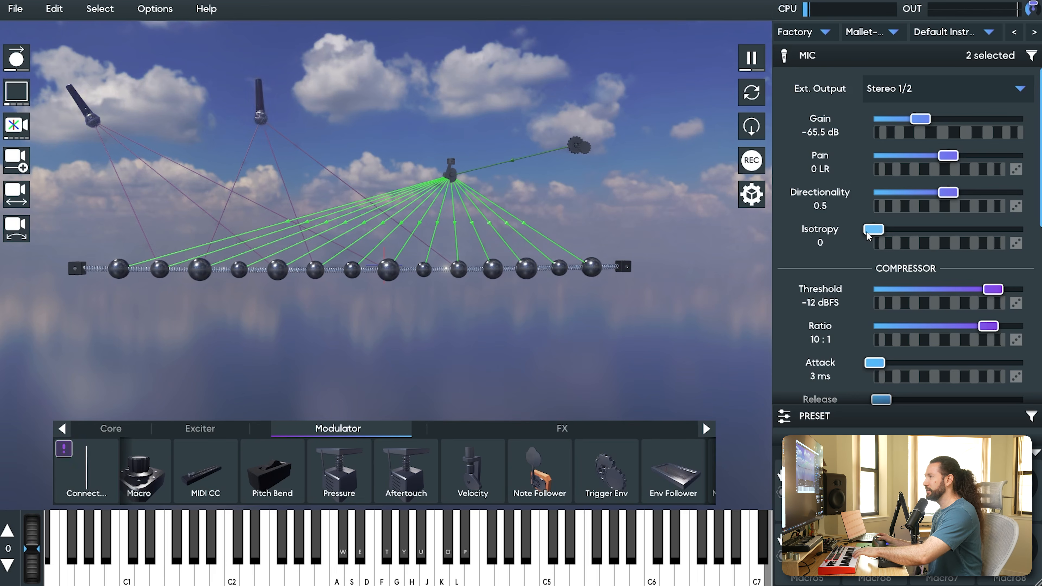
{"action": "left_click_drag", "start_coordinate": [879, 232], "coordinate": [940, 240]}
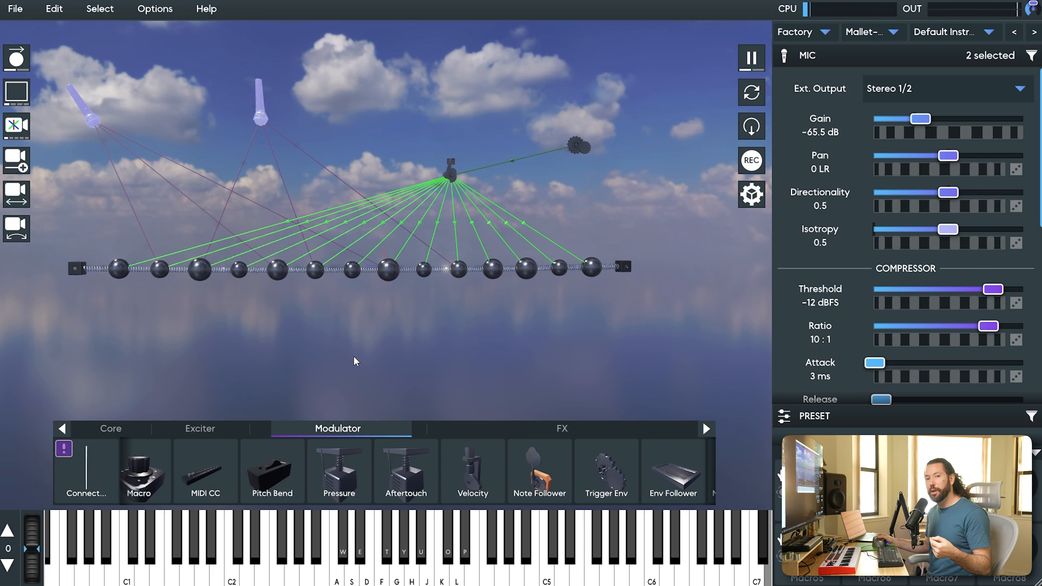
Add an LFO modulating both microphones' isotropy, place it between and above the microphones, and set the link depth to 0.5
{"action": "scroll", "coordinate": [238, 472], "scroll_direction": "left", "scroll_amount": 3}
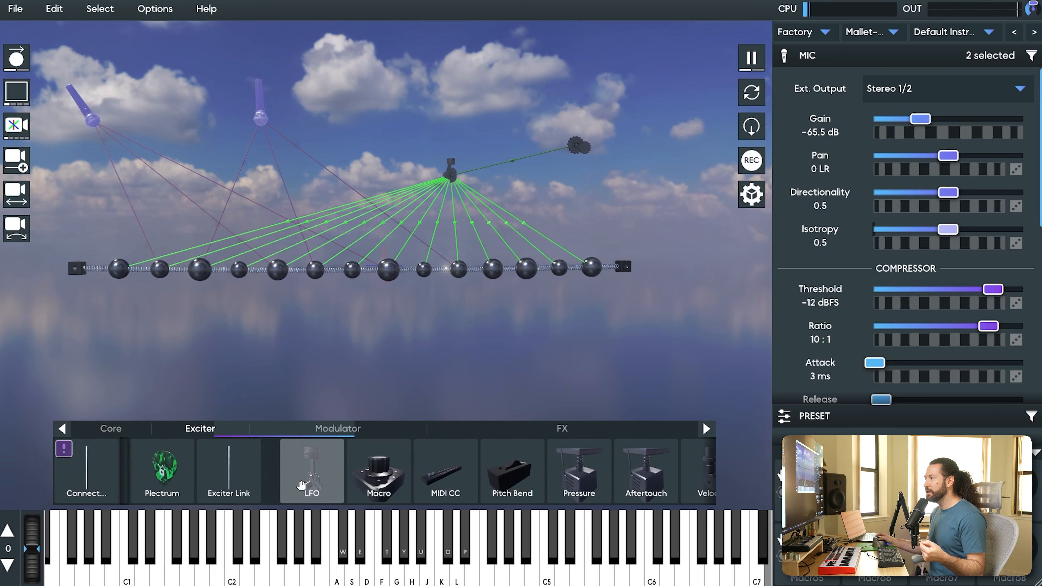
{"action": "left_click_drag", "start_coordinate": [302, 483], "coordinate": [912, 233]}
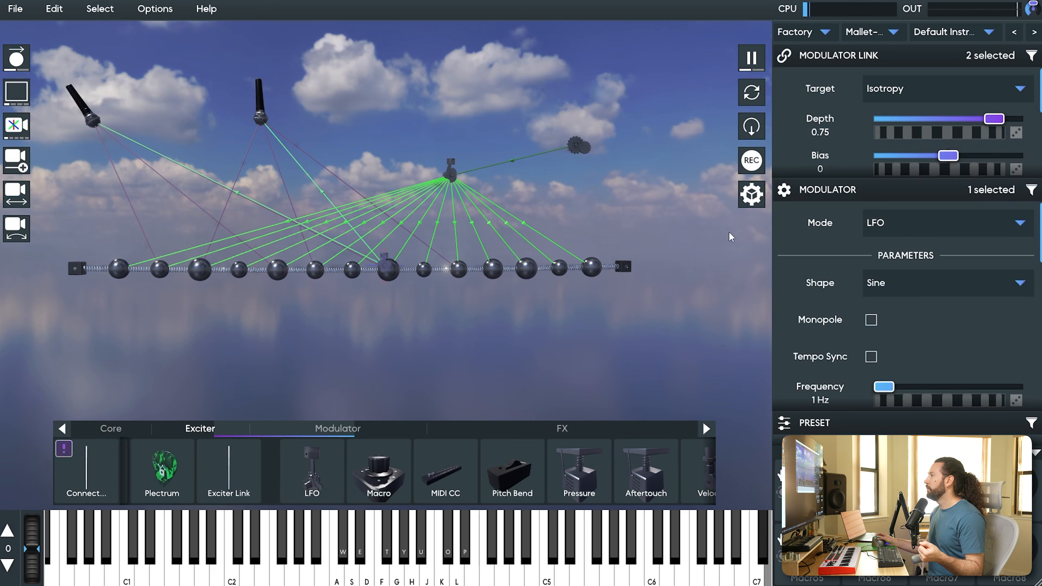
{"action": "left_click_drag", "start_coordinate": [389, 264], "coordinate": [215, 100]}
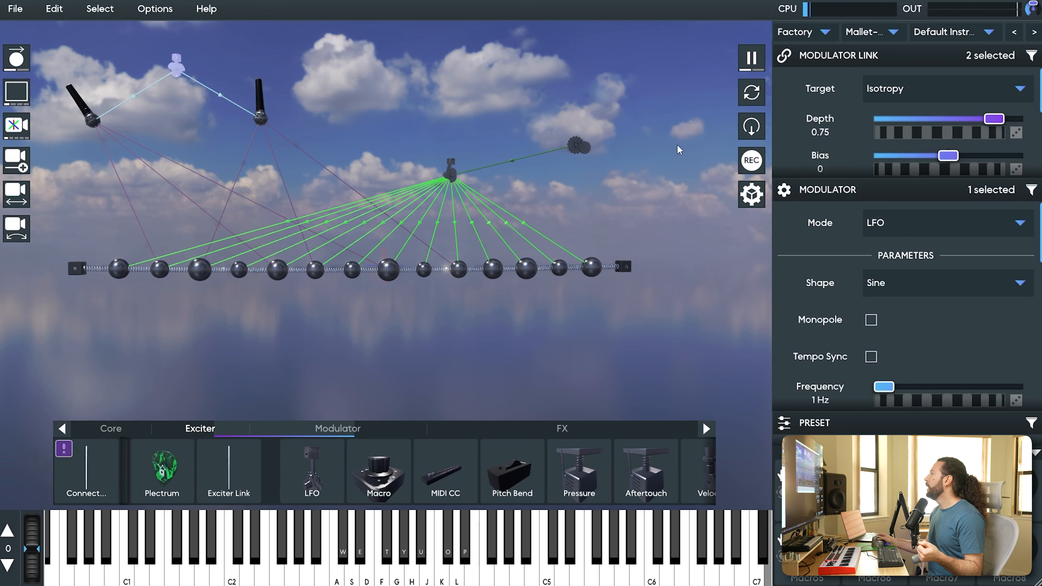
{"action": "left_click_drag", "start_coordinate": [842, 190], "coordinate": [784, 326]}
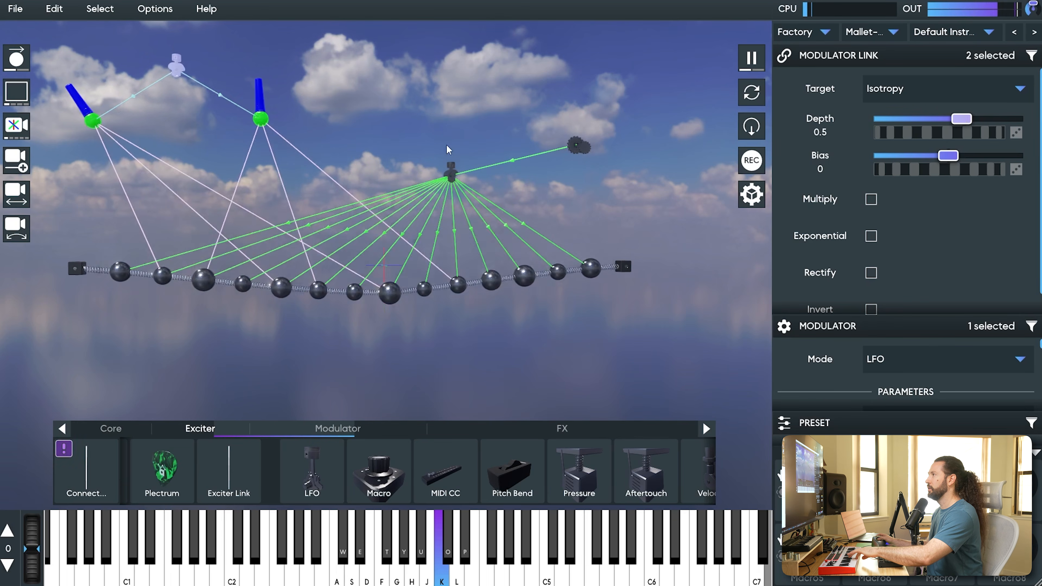
Select only the isotropy LFO, enable tempo sync, and set its rate to 1/4 triplet
{"action": "left_click", "coordinate": [167, 49]}
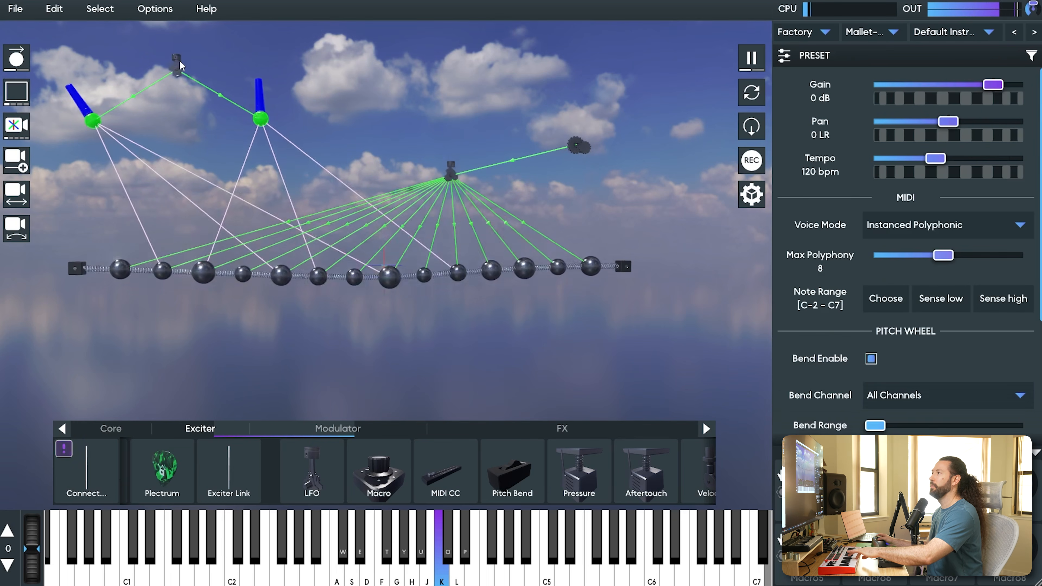
{"action": "left_click", "coordinate": [181, 61]}
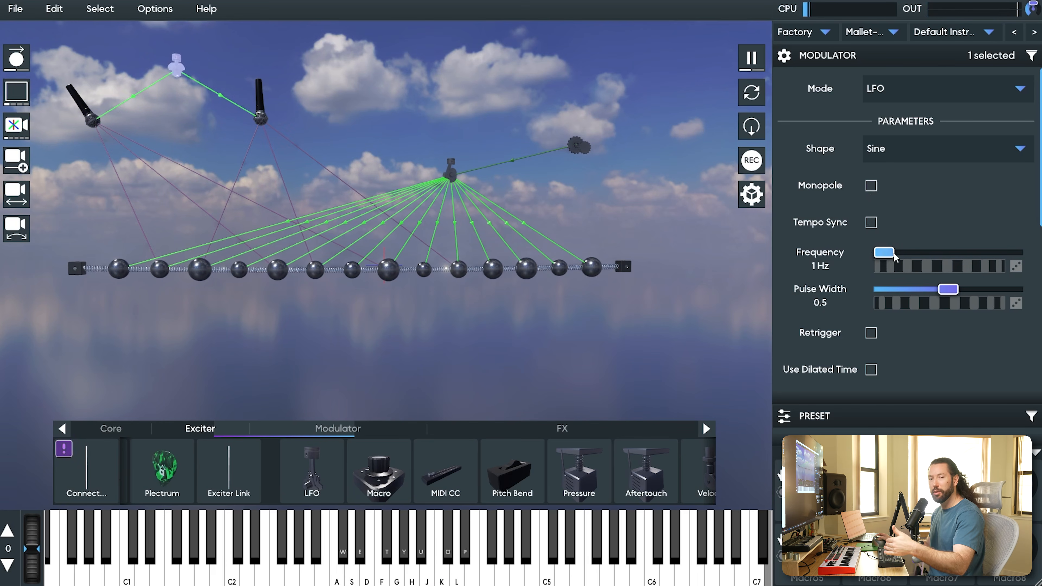
{"action": "left_click", "coordinate": [872, 222]}
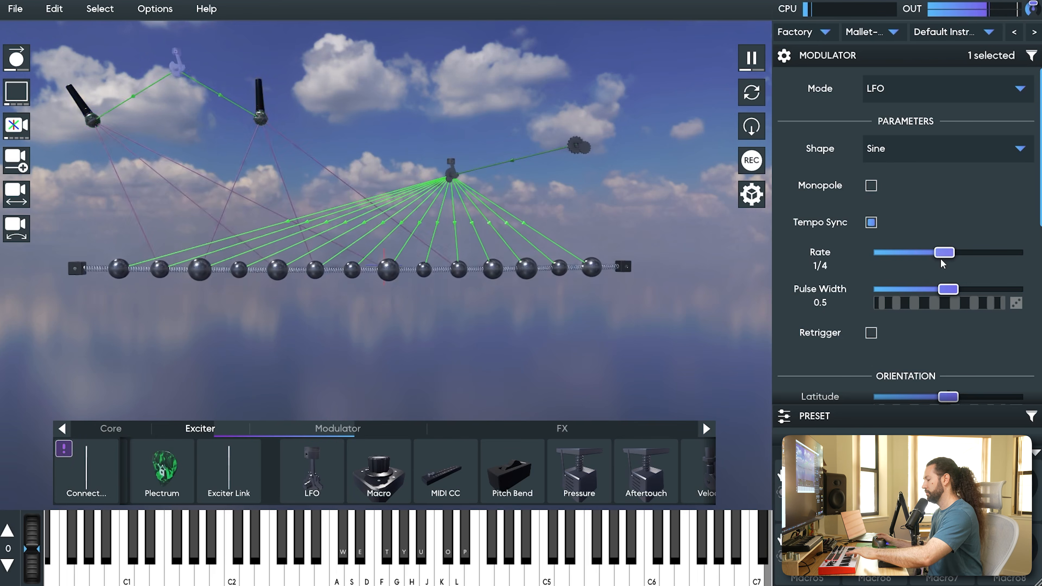
{"action": "left_click_drag", "start_coordinate": [943, 253], "coordinate": [952, 253]}
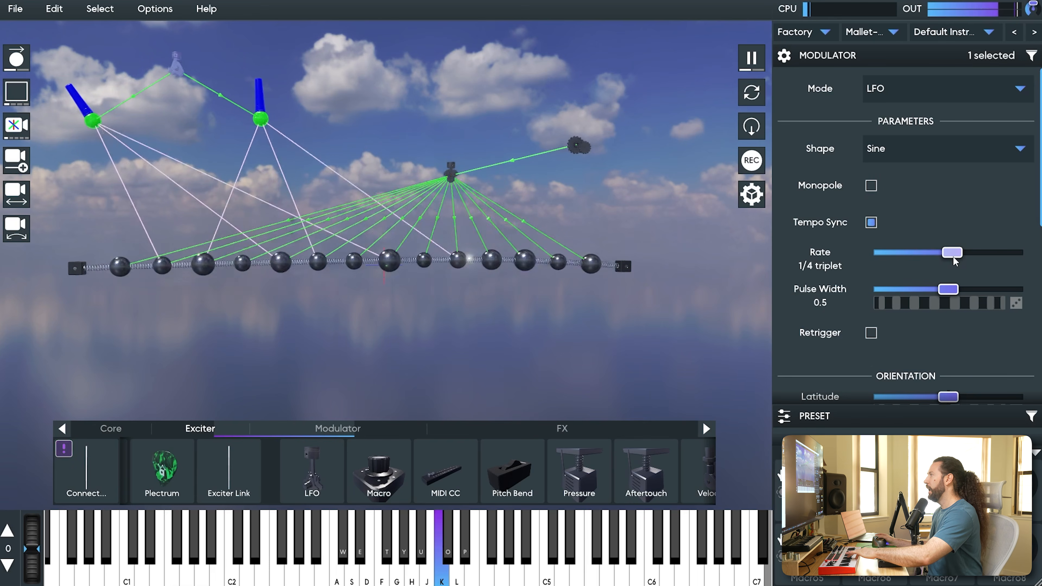
Enable retriggering on the isotropy LFO and set its retrigger phase to 0.75
{"action": "left_click", "coordinate": [871, 333]}
{"action": "scroll", "coordinate": [874, 335], "scroll_direction": "down", "scroll_amount": 2}
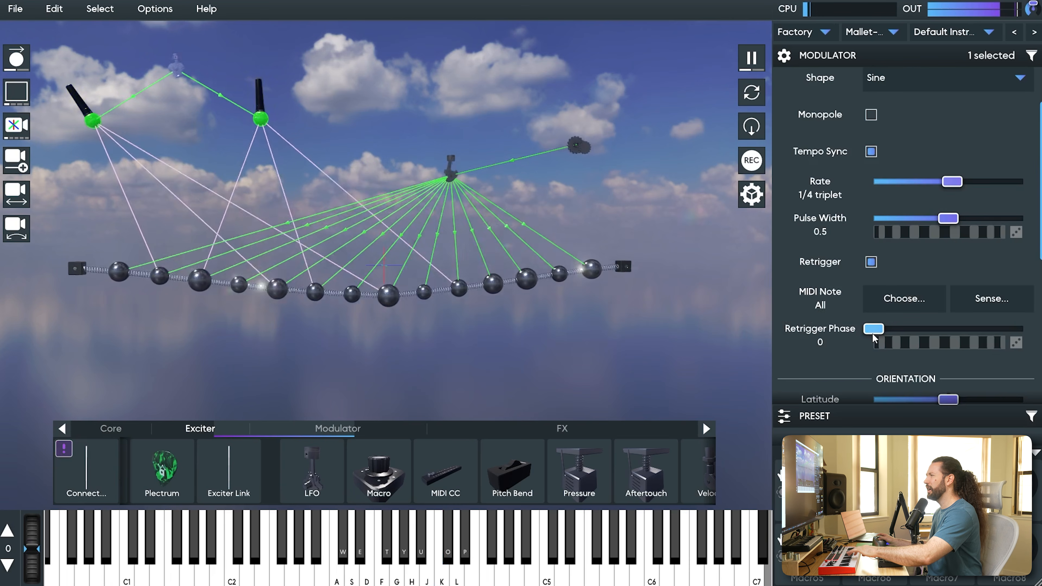
{"action": "left_click_drag", "start_coordinate": [874, 328], "coordinate": [986, 332]}
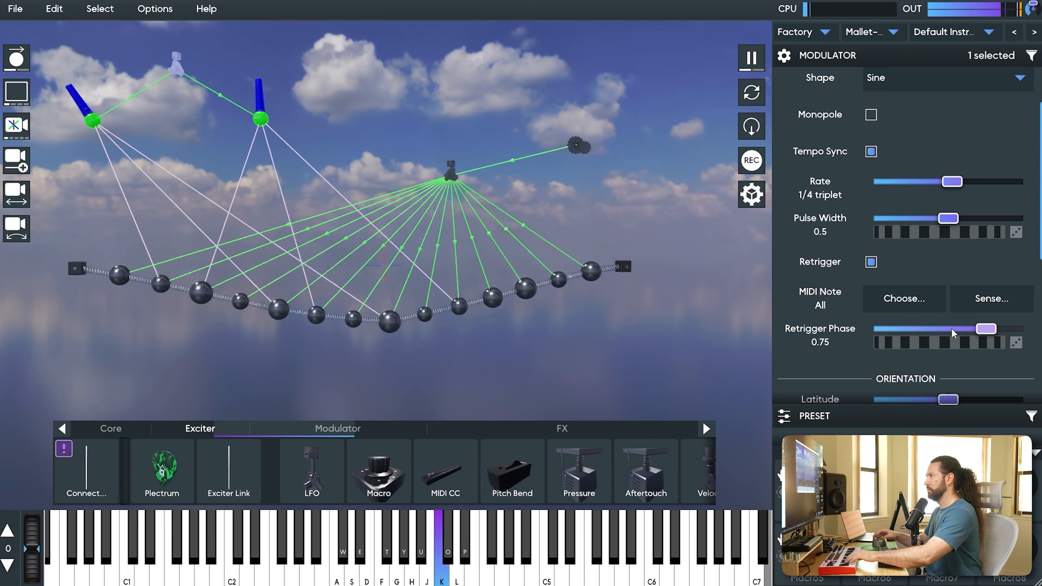
Add a Distortion effect to the scene below the string's left end
{"action": "scroll", "coordinate": [486, 204], "scroll_direction": "down", "scroll_amount": 2}
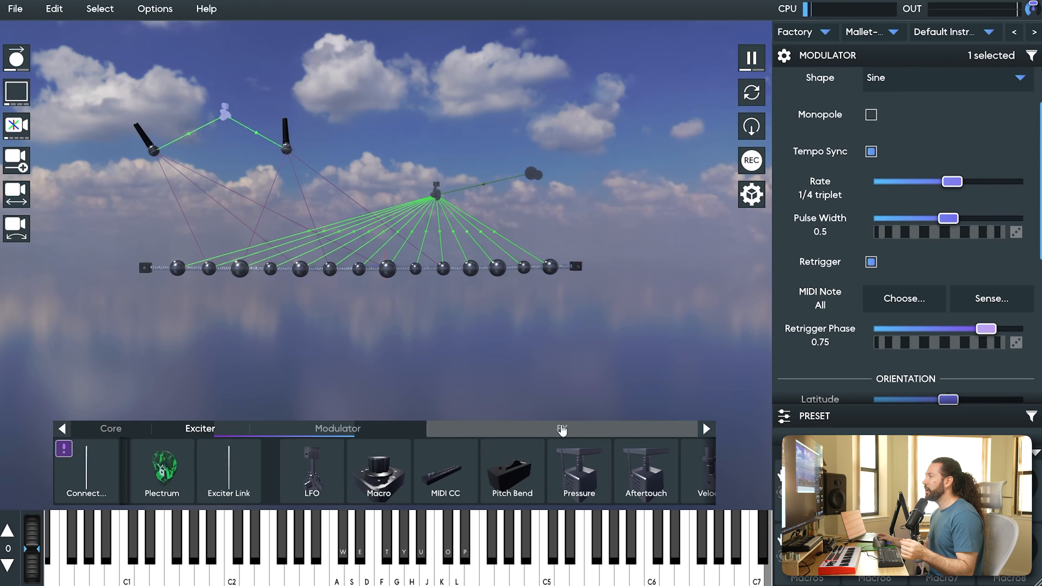
{"action": "left_click", "coordinate": [562, 429]}
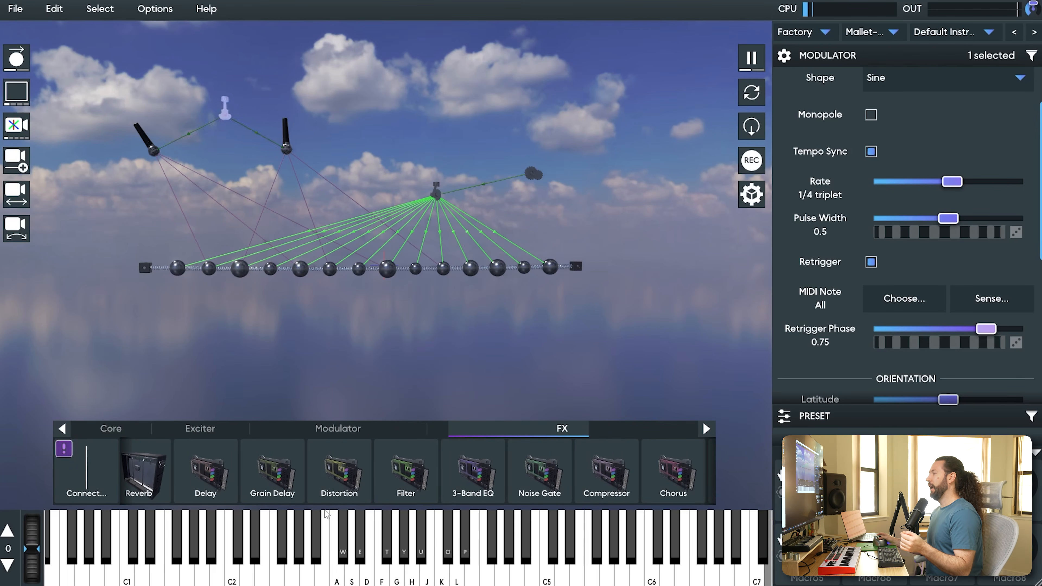
{"action": "left_click_drag", "start_coordinate": [352, 476], "coordinate": [160, 325]}
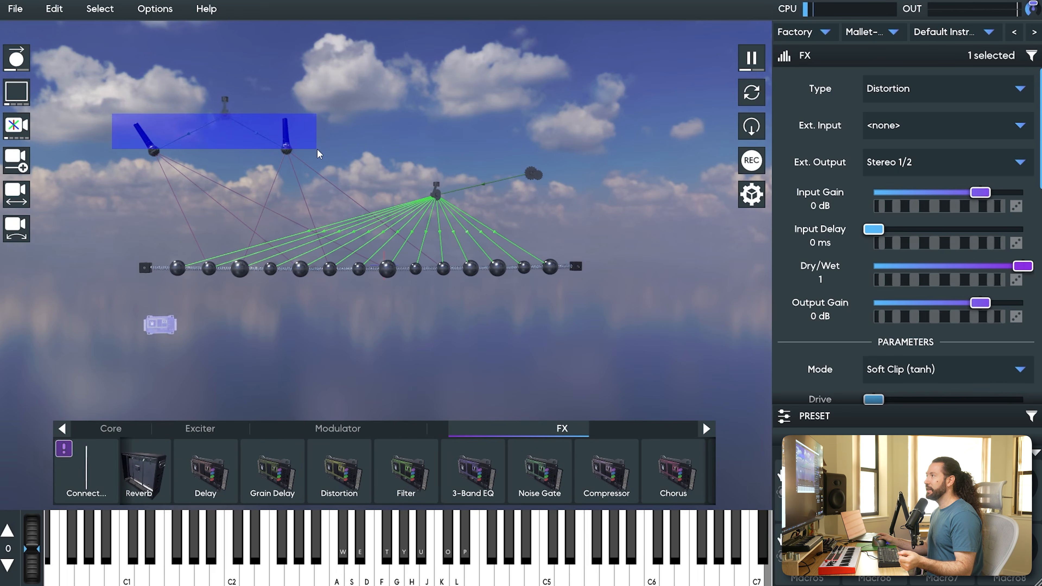
Connect both microphones to the Distortion effect with delay lines, and move the effect slightly down and left
{"action": "left_click_drag", "start_coordinate": [319, 155], "coordinate": [323, 154]}
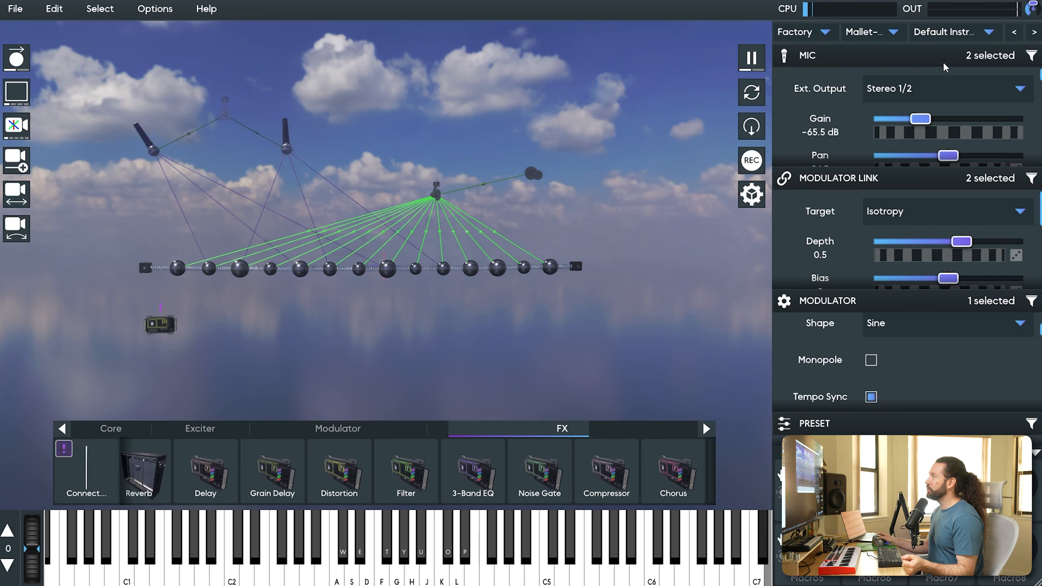
{"action": "left_click", "coordinate": [1030, 59]}
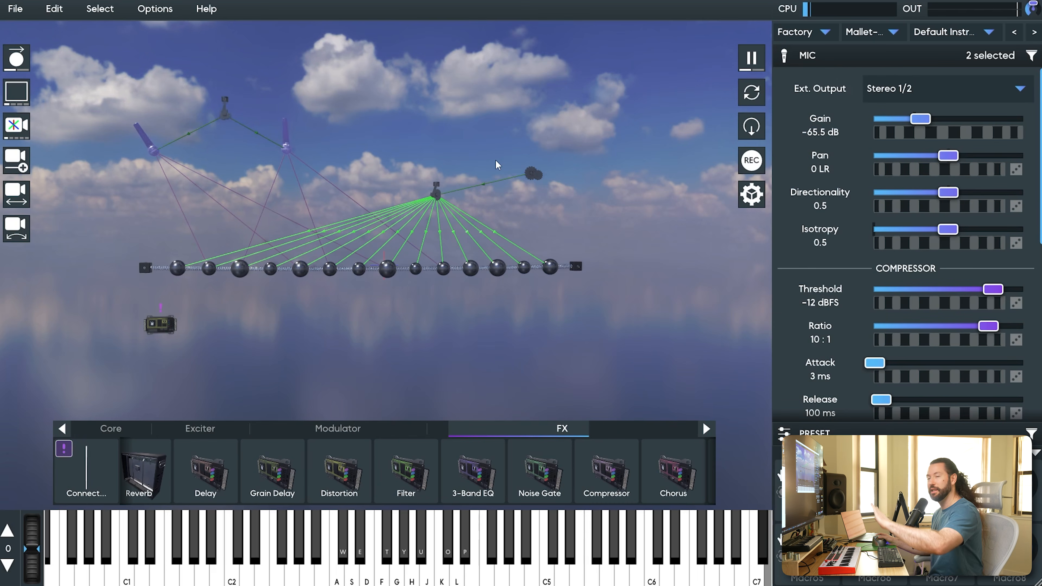
{"action": "right_click", "coordinate": [164, 325]}
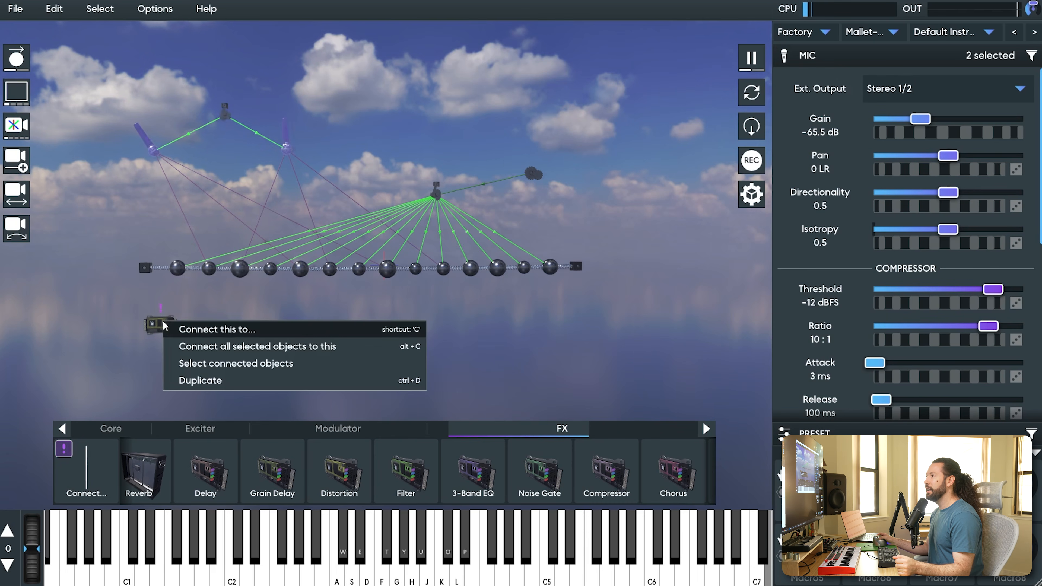
{"action": "left_click", "coordinate": [354, 346]}
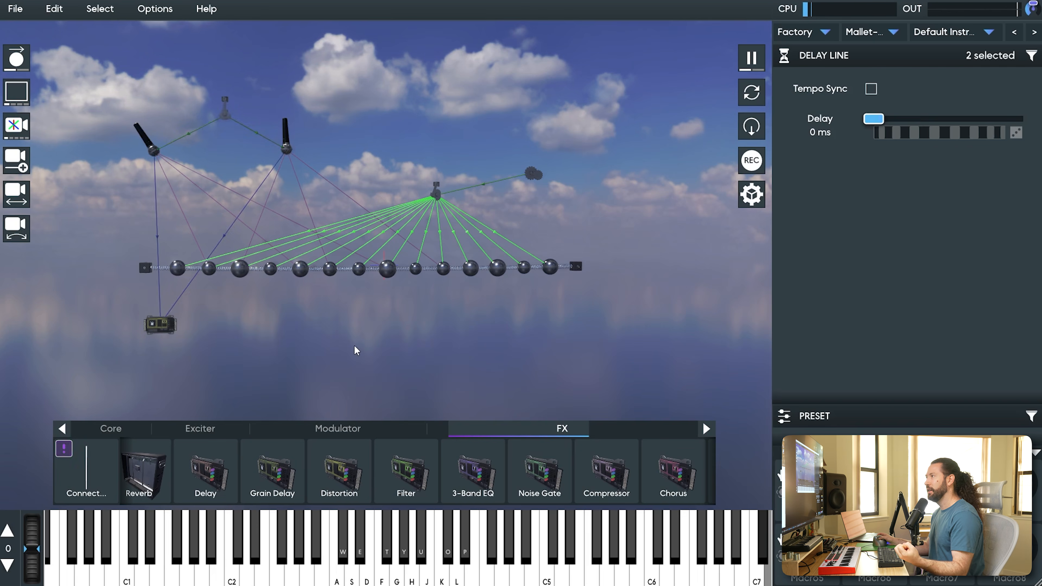
{"action": "left_click", "coordinate": [168, 329]}
{"action": "left_click_drag", "start_coordinate": [169, 330], "coordinate": [136, 342]}
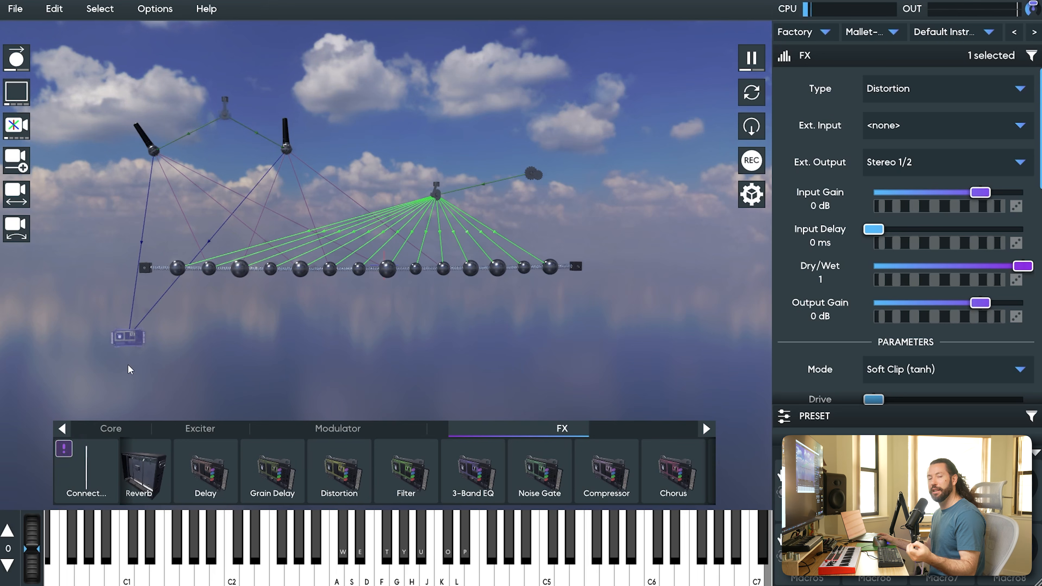
Select only the two microphones and set their external output to <none>
{"action": "left_click_drag", "start_coordinate": [107, 138], "coordinate": [142, 139]}
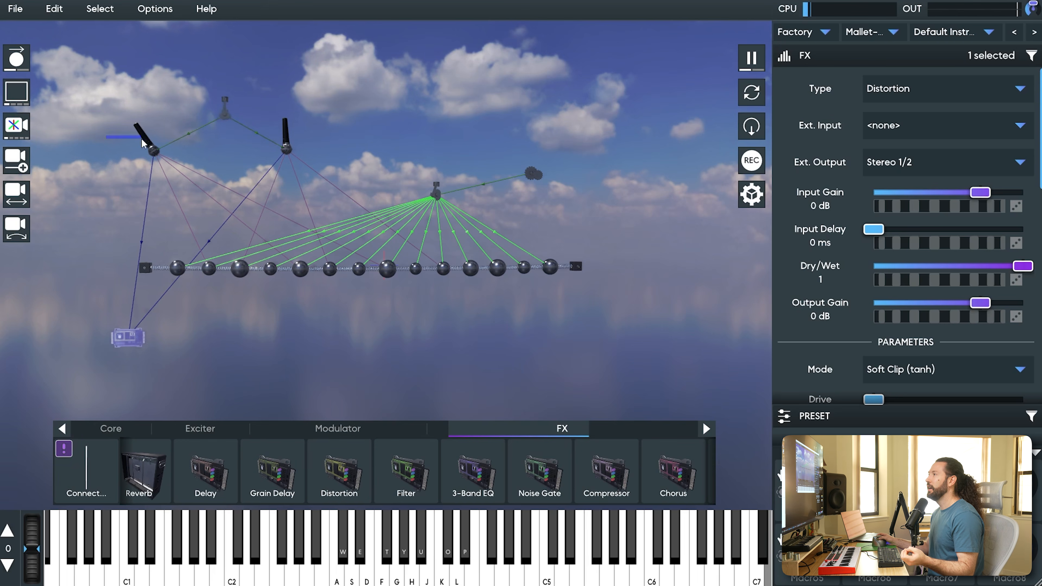
{"action": "left_click_drag", "start_coordinate": [306, 148], "coordinate": [307, 148]}
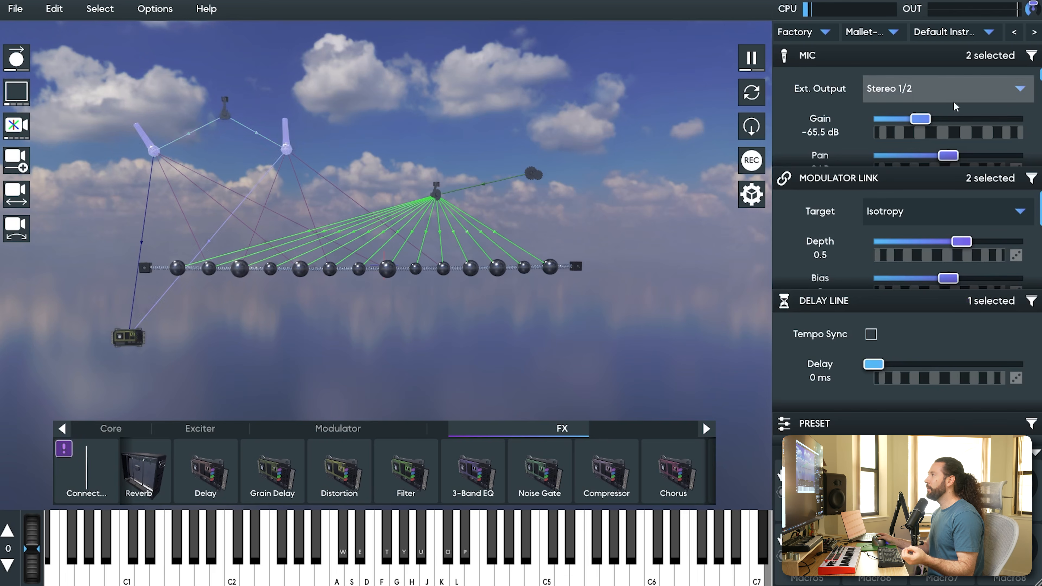
{"action": "left_click", "coordinate": [1033, 58]}
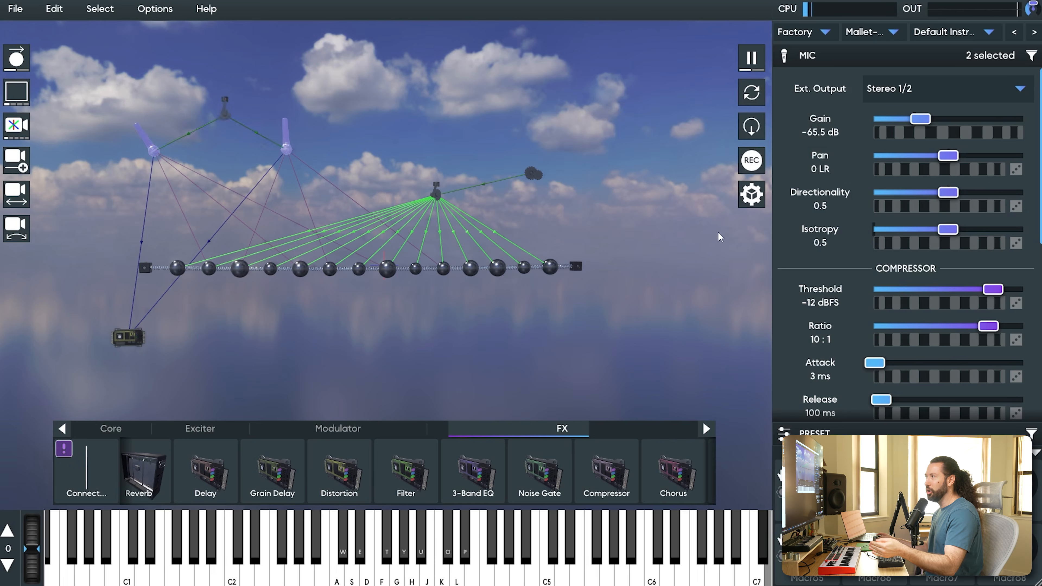
{"action": "left_click", "coordinate": [913, 82]}
{"action": "left_click", "coordinate": [945, 36]}
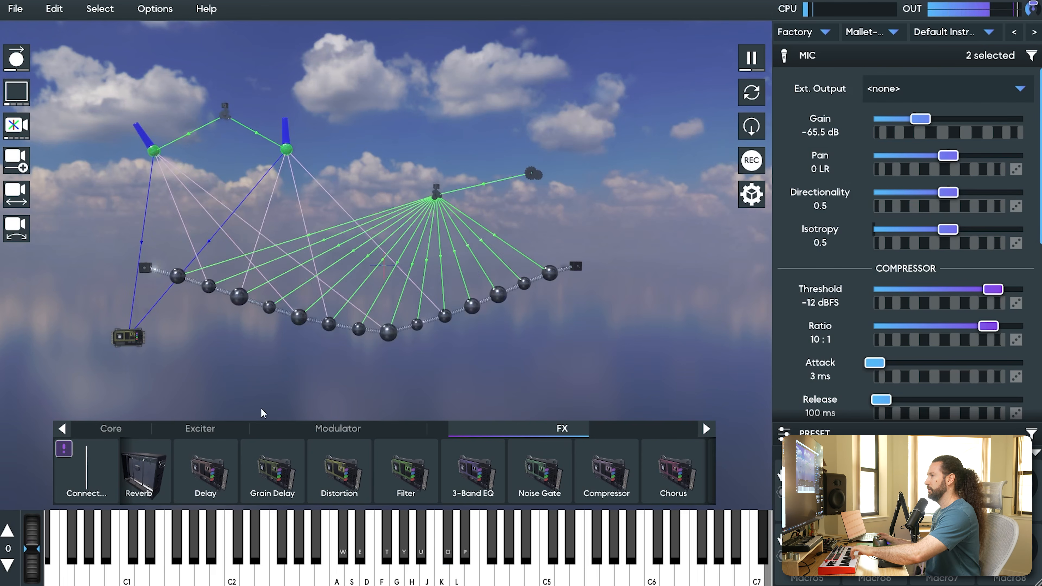
Set the Distortion effect's mode to Bitcrusher, with the drive at 2.74 dB and the decimation at 90.5 x
{"action": "left_click", "coordinate": [133, 341]}
{"action": "scroll", "coordinate": [800, 317], "scroll_direction": "down", "scroll_amount": 5}
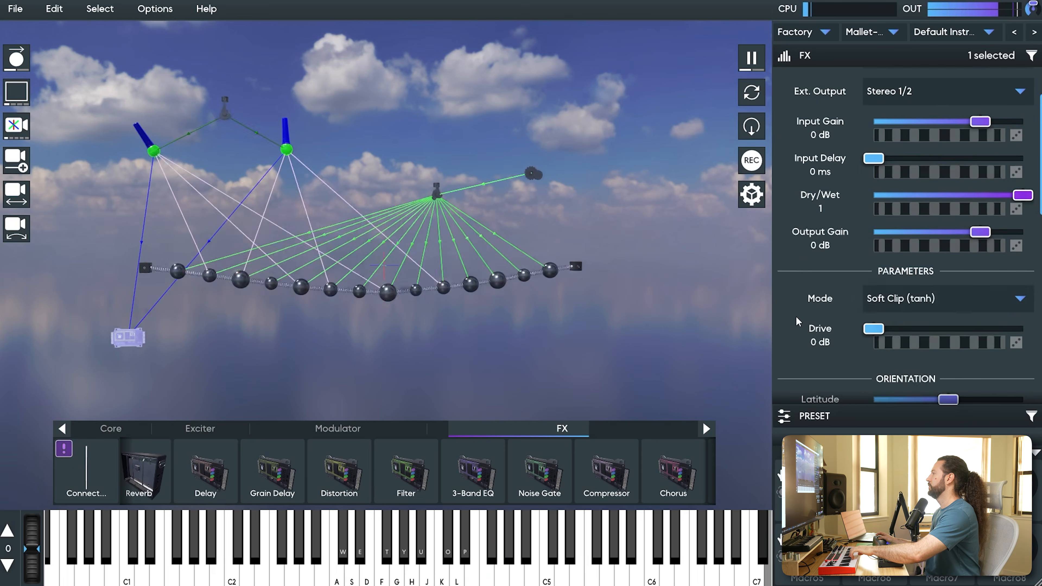
{"action": "scroll", "coordinate": [819, 300], "scroll_direction": "up", "scroll_amount": 2}
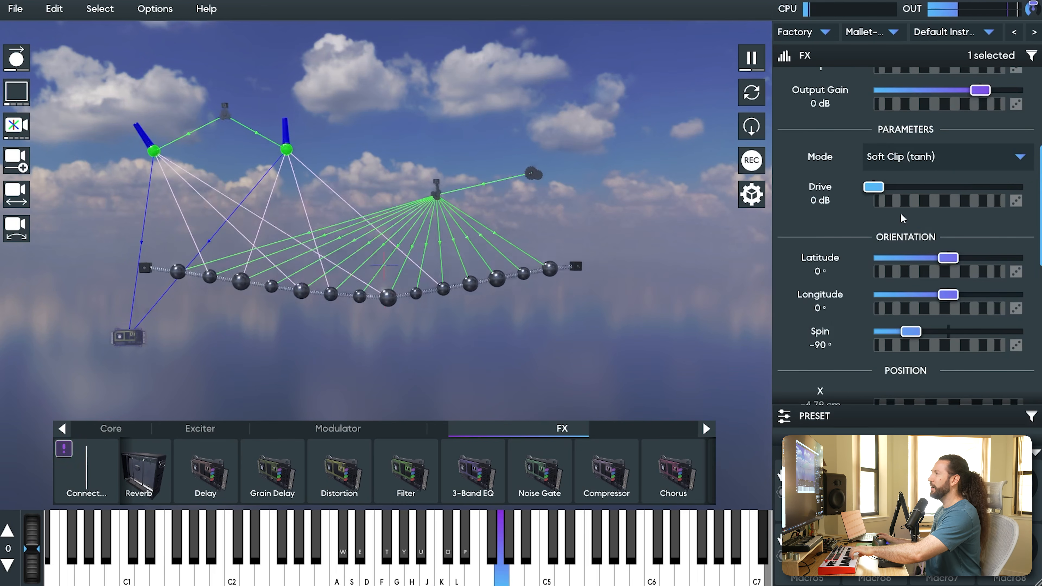
{"action": "left_click", "coordinate": [941, 156]}
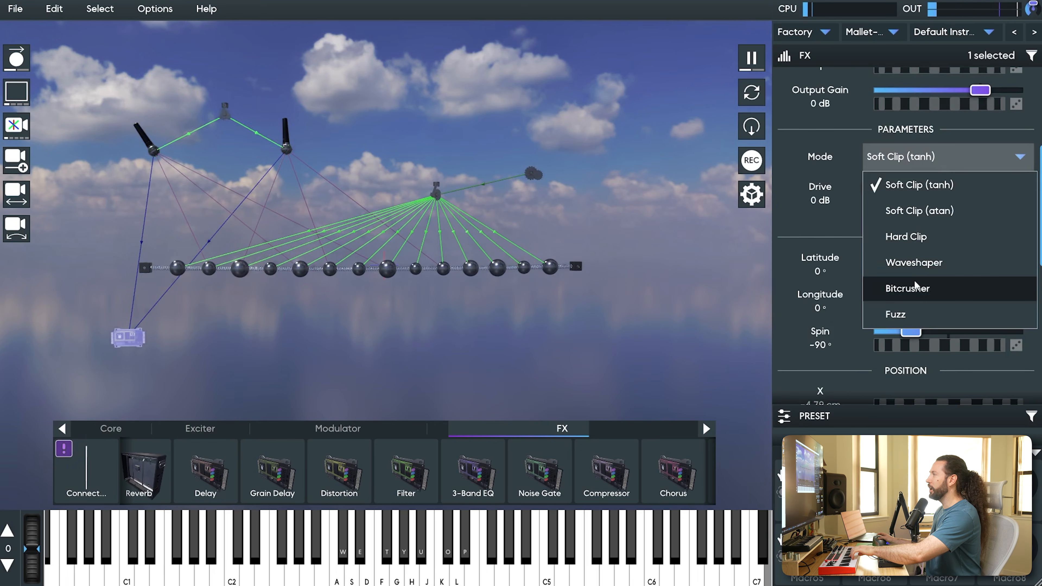
{"action": "left_click", "coordinate": [914, 289]}
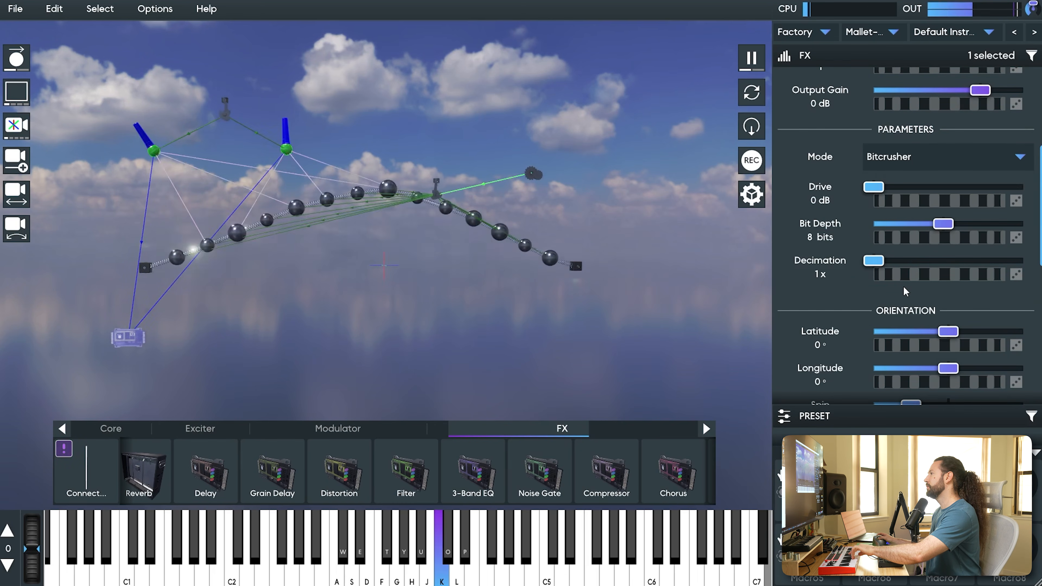
{"action": "left_click_drag", "start_coordinate": [874, 187], "coordinate": [891, 189]}
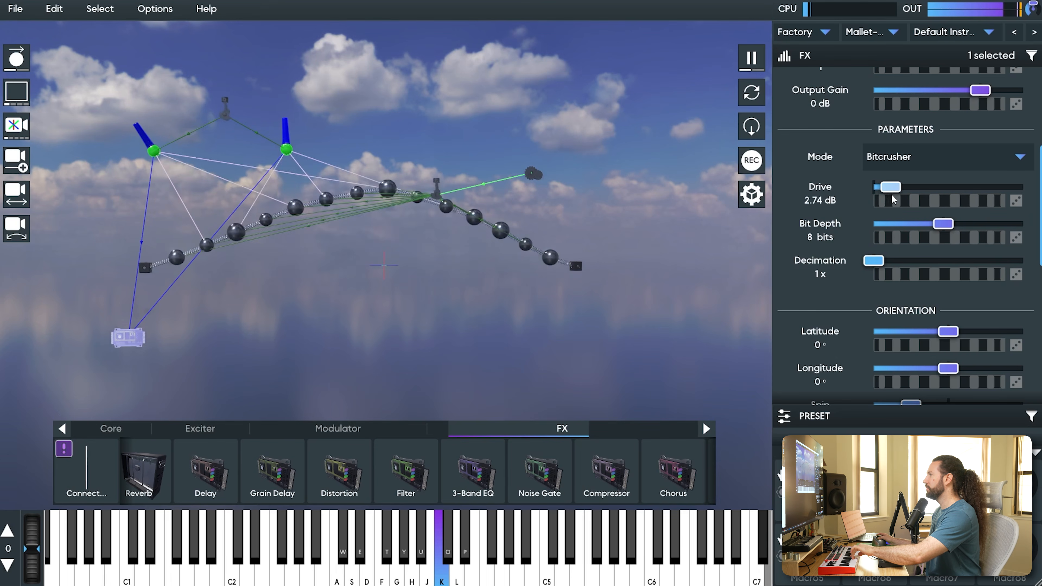
{"action": "left_click_drag", "start_coordinate": [876, 259], "coordinate": [1000, 278]}
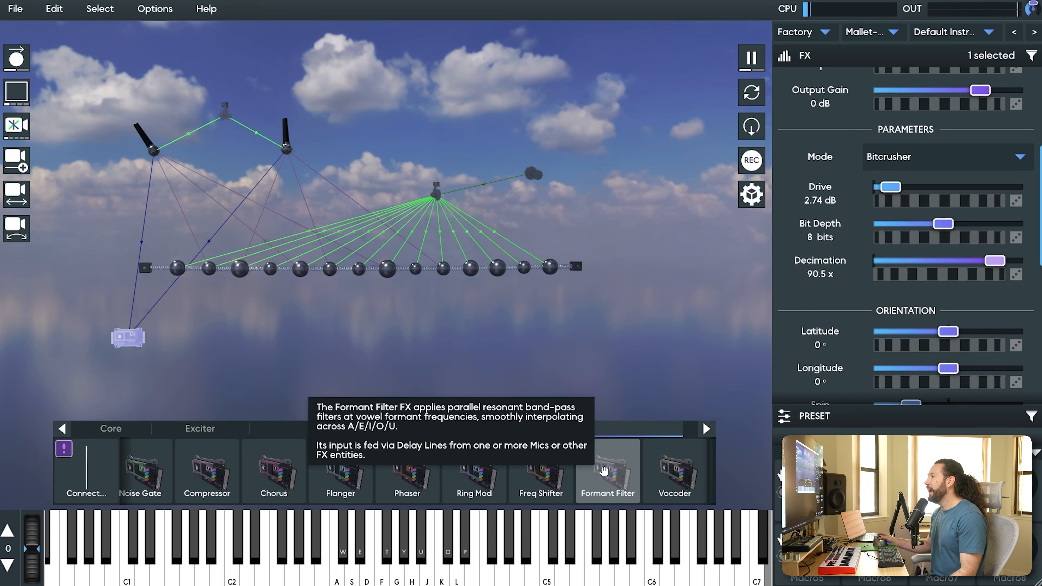
Add a Formant Filter effect beside the Distortion and connect the Distortion's output to it
{"action": "left_click_drag", "start_coordinate": [604, 471], "coordinate": [228, 343]}
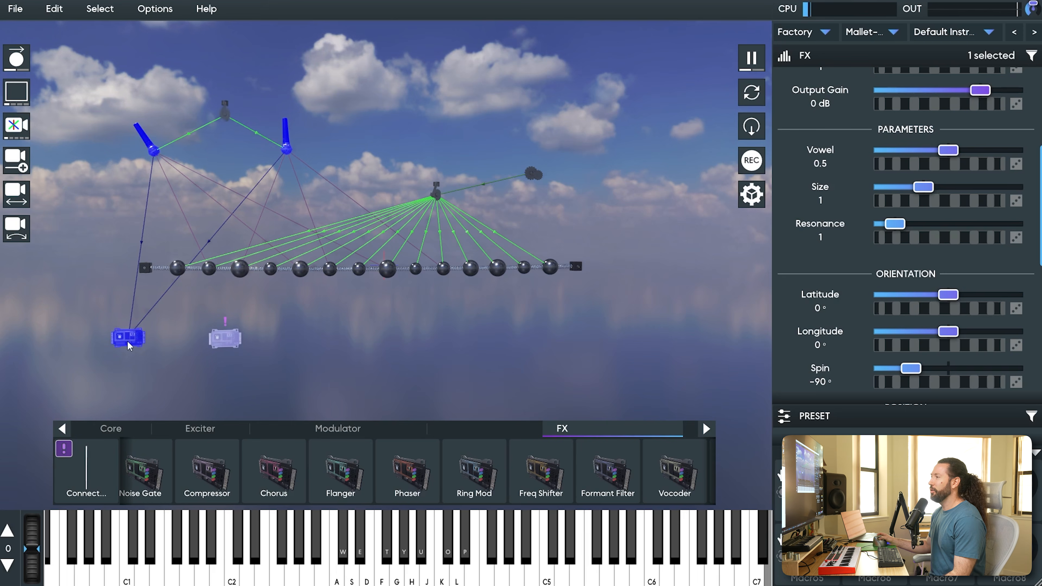
{"action": "left_click", "coordinate": [146, 350]}
{"action": "left_click", "coordinate": [139, 344]}
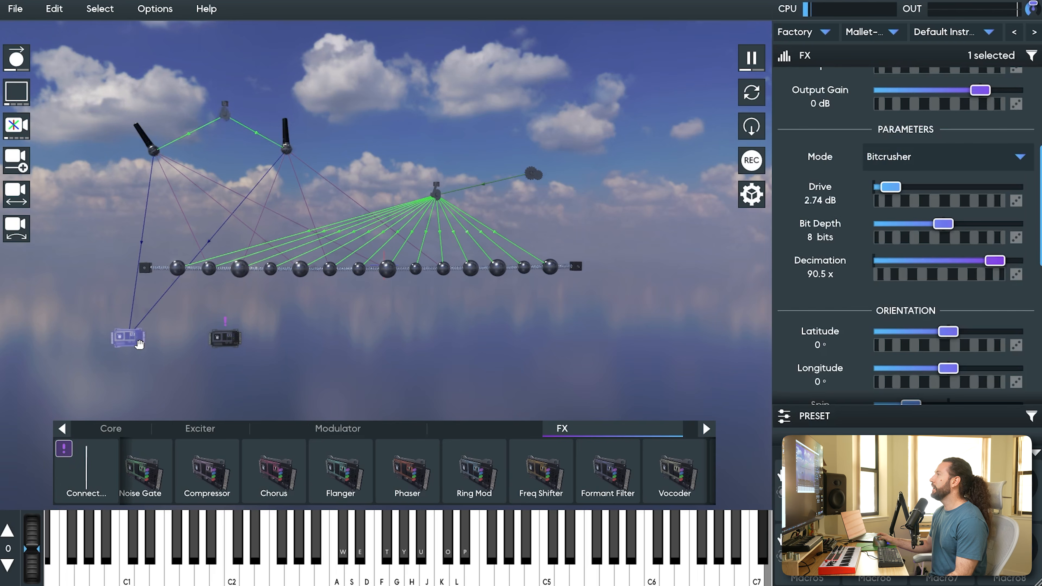
{"action": "scroll", "coordinate": [854, 274], "scroll_direction": "up", "scroll_amount": 5}
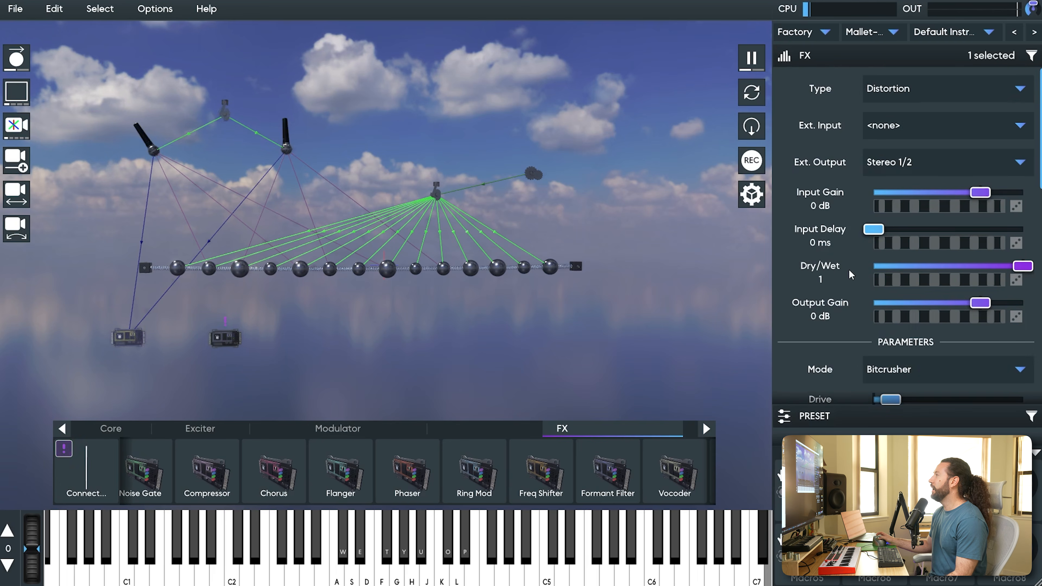
{"action": "right_click", "coordinate": [135, 341]}
{"action": "left_click", "coordinate": [167, 347]}
{"action": "left_click", "coordinate": [223, 337]}
{"action": "left_click", "coordinate": [198, 384]}
Set the Distortion effect's external output to <none>
{"action": "left_click", "coordinate": [119, 339]}
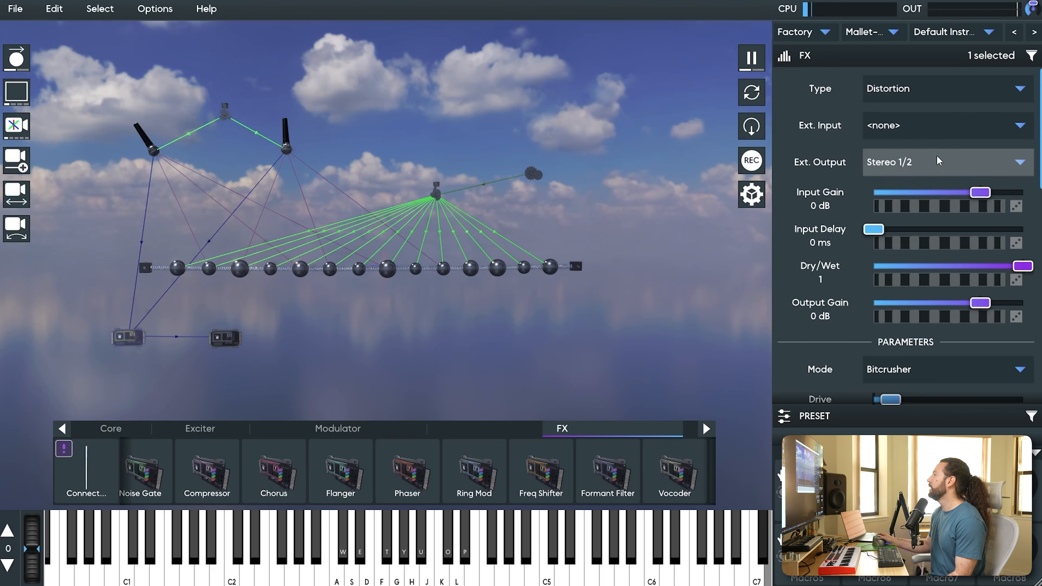
{"action": "left_click", "coordinate": [937, 154]}
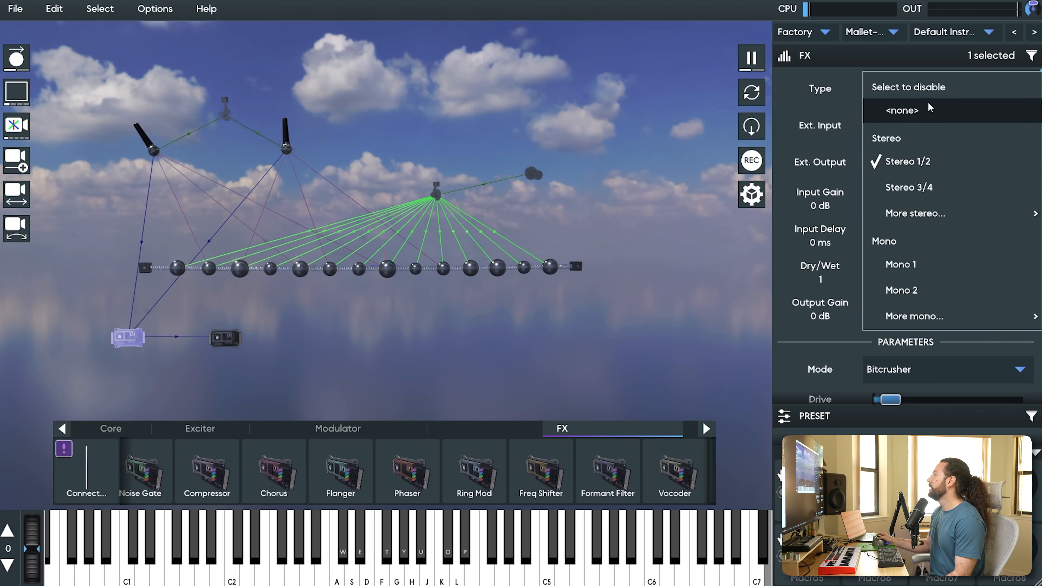
{"action": "left_click", "coordinate": [930, 110]}
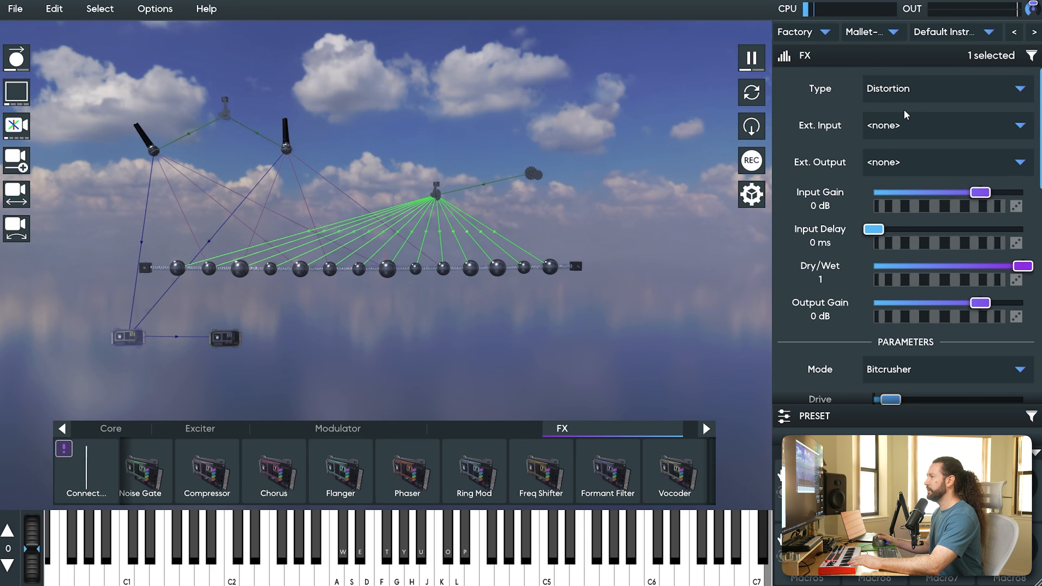
Try different vowel positions on the Formant Filter and set Vowel to 0.51
{"action": "left_click", "coordinate": [237, 343]}
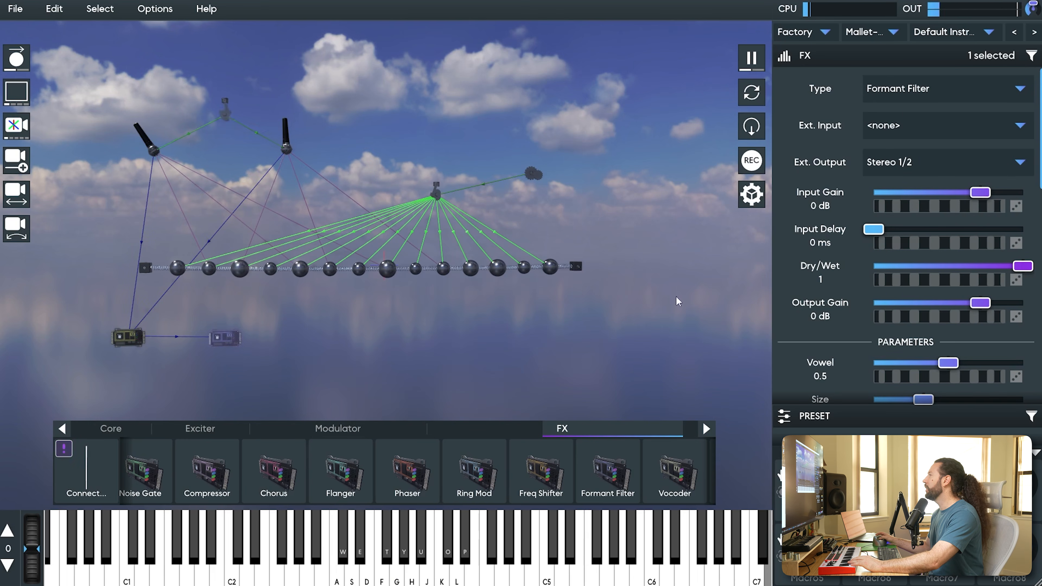
{"action": "scroll", "coordinate": [796, 256], "scroll_direction": "down", "scroll_amount": 5}
{"action": "left_click_drag", "start_coordinate": [956, 152], "coordinate": [934, 187]}
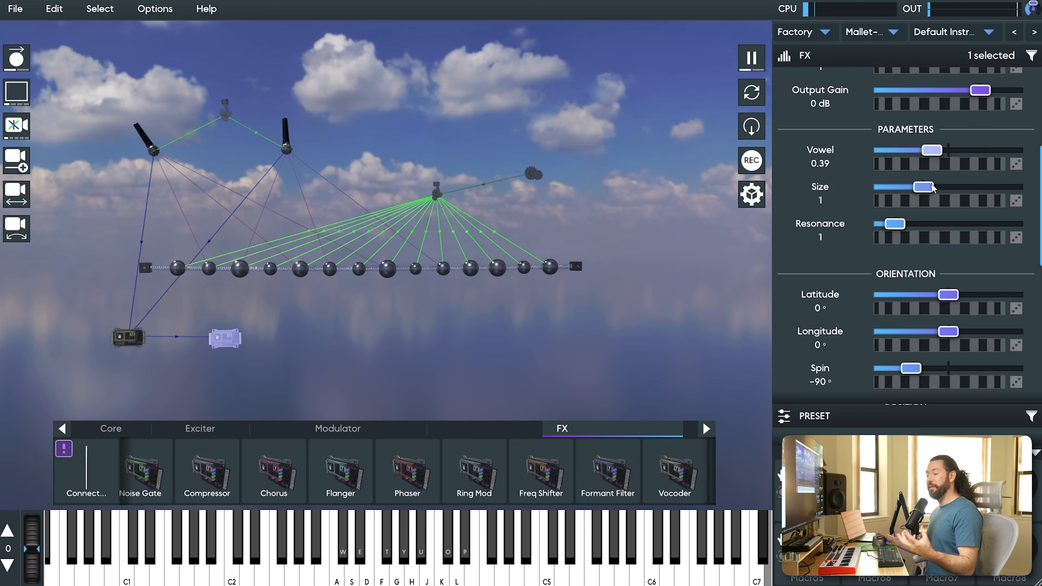
{"action": "left_click_drag", "start_coordinate": [976, 163], "coordinate": [951, 162]}
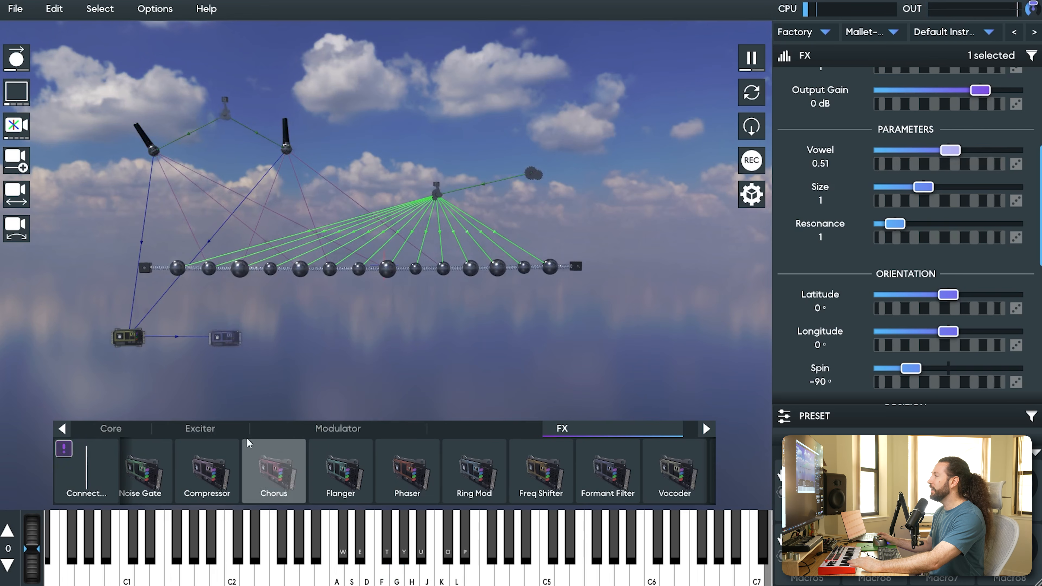
Add an LFO modulating the Formant Filter's vowel, place it below the filter, and change its mode to Envelope Generator
{"action": "left_click", "coordinate": [258, 429]}
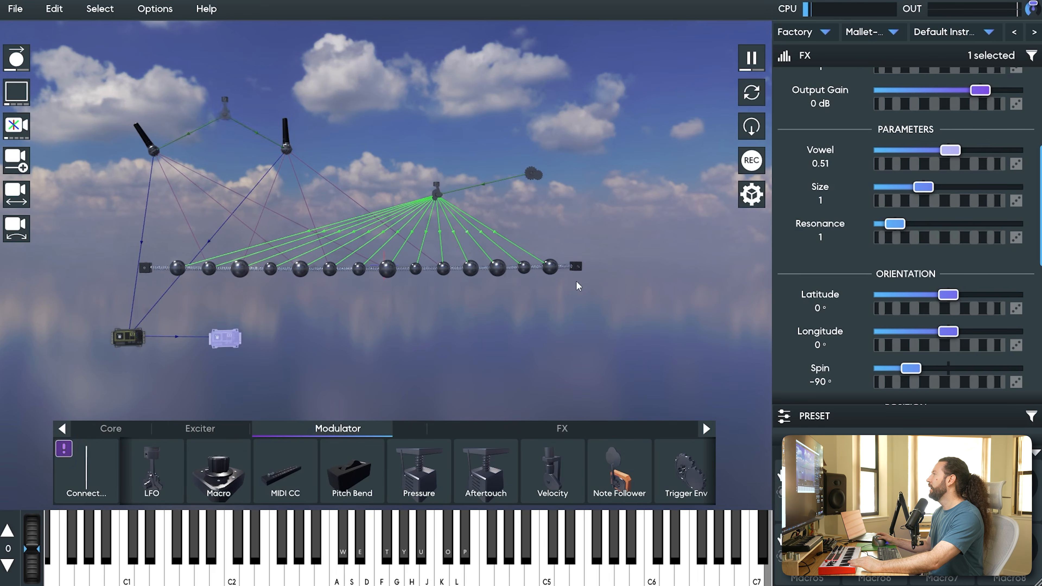
{"action": "scroll", "coordinate": [880, 250], "scroll_direction": "up", "scroll_amount": 5}
{"action": "scroll", "coordinate": [837, 166], "scroll_direction": "down", "scroll_amount": 4}
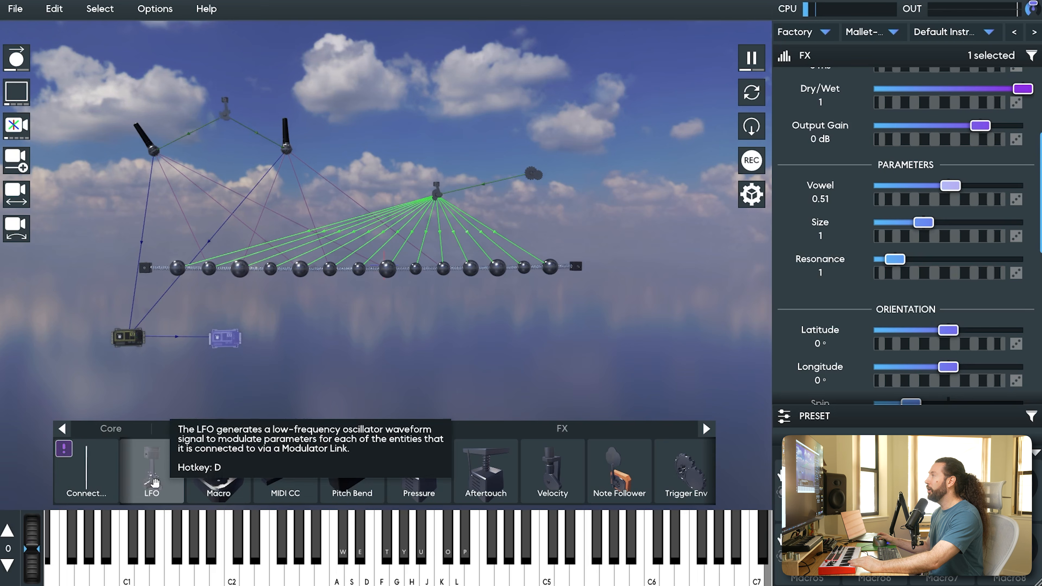
{"action": "left_click_drag", "start_coordinate": [155, 484], "coordinate": [894, 209]}
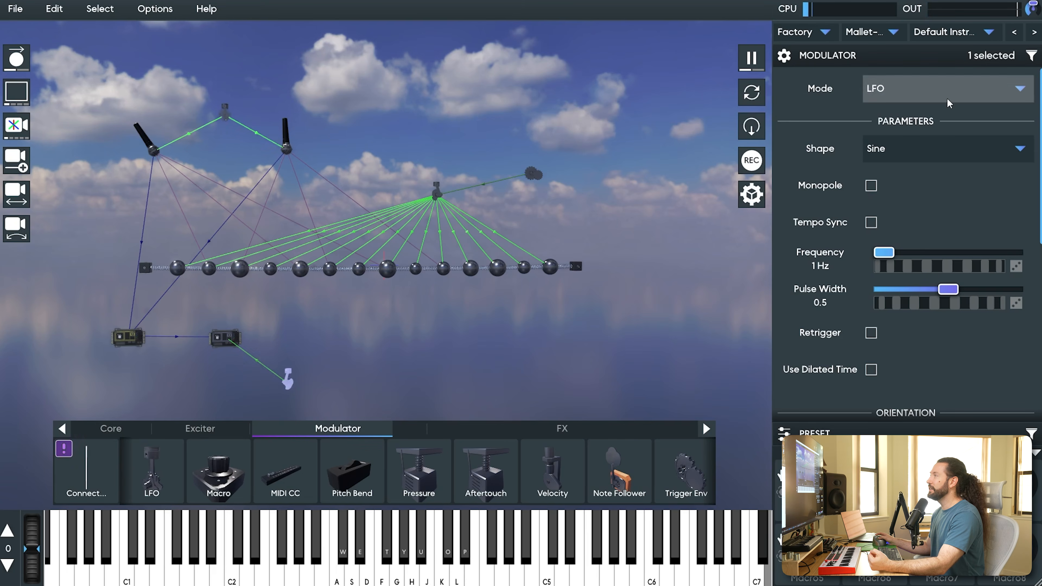
{"action": "left_click", "coordinate": [970, 93]}
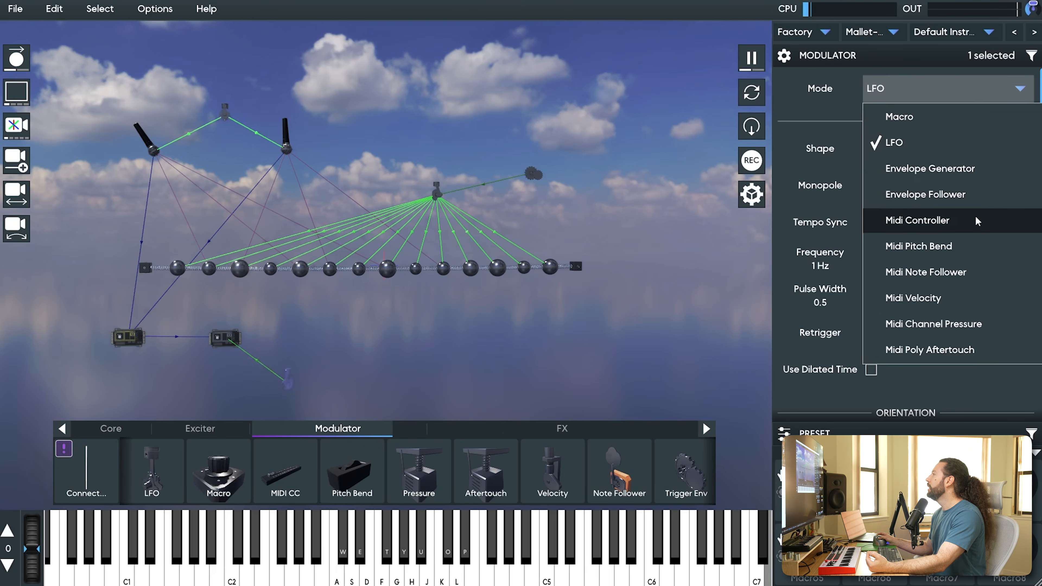
{"action": "left_click", "coordinate": [972, 167]}
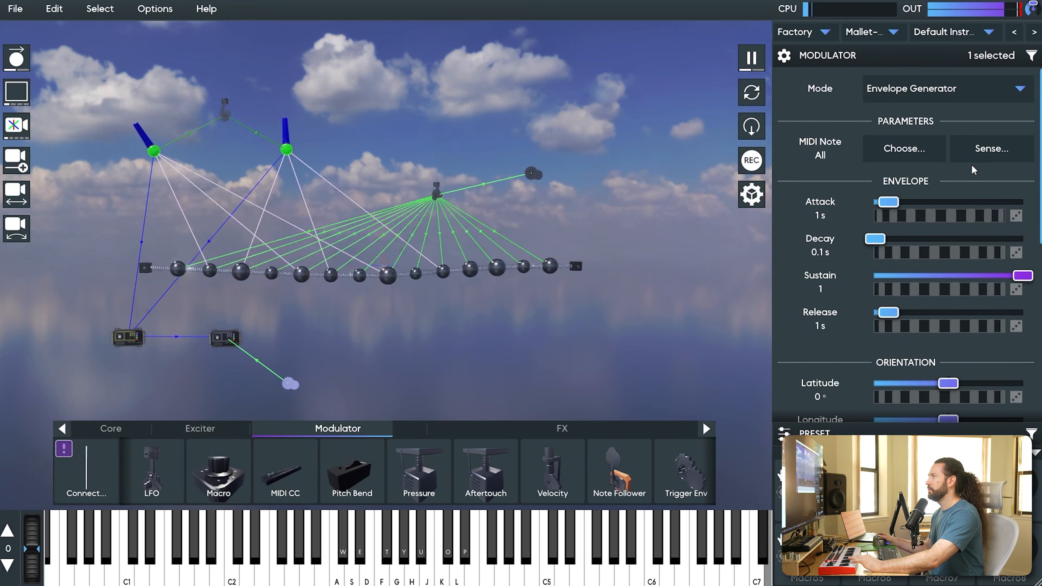
Invert the vowel modulator link and set its depth to 0.68
{"action": "left_click", "coordinate": [258, 362]}
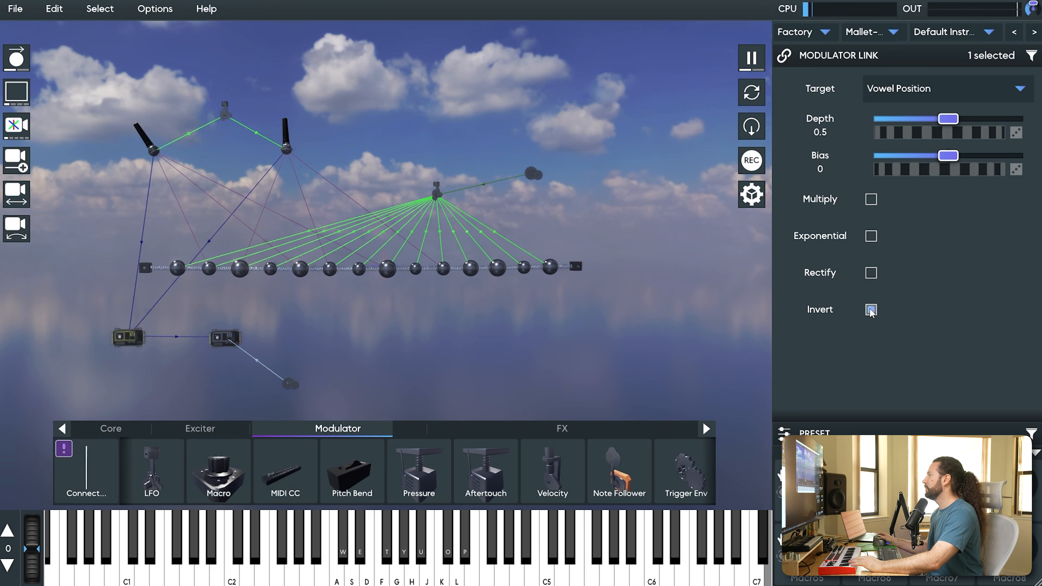
{"action": "left_click", "coordinate": [871, 311]}
{"action": "left_click_drag", "start_coordinate": [950, 120], "coordinate": [979, 133]}
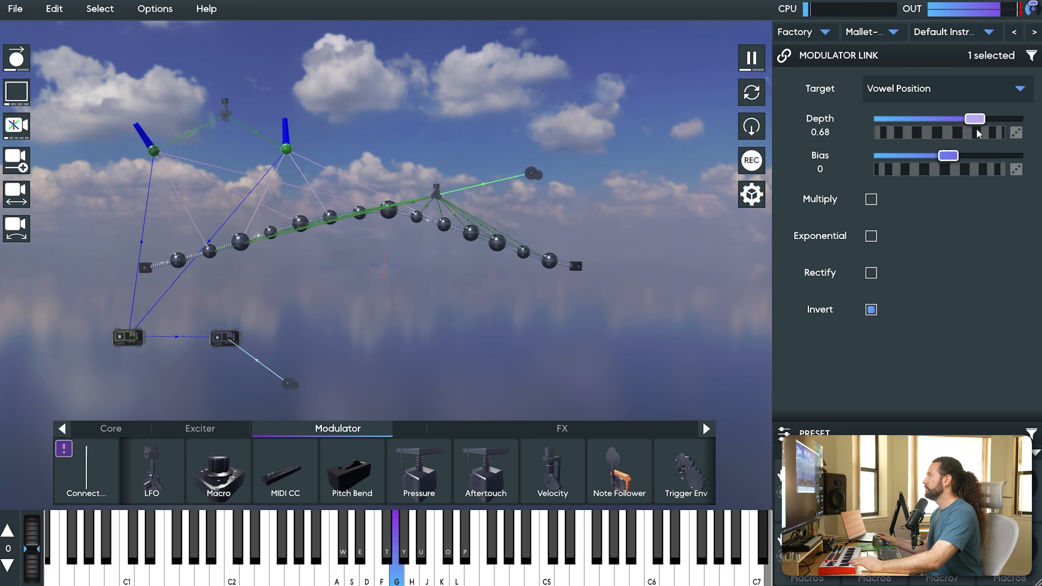
Move the vowel envelope generator directly beneath the Formant Filter and adjust its attack time
{"action": "left_click", "coordinate": [300, 392]}
{"action": "left_click", "coordinate": [290, 387]}
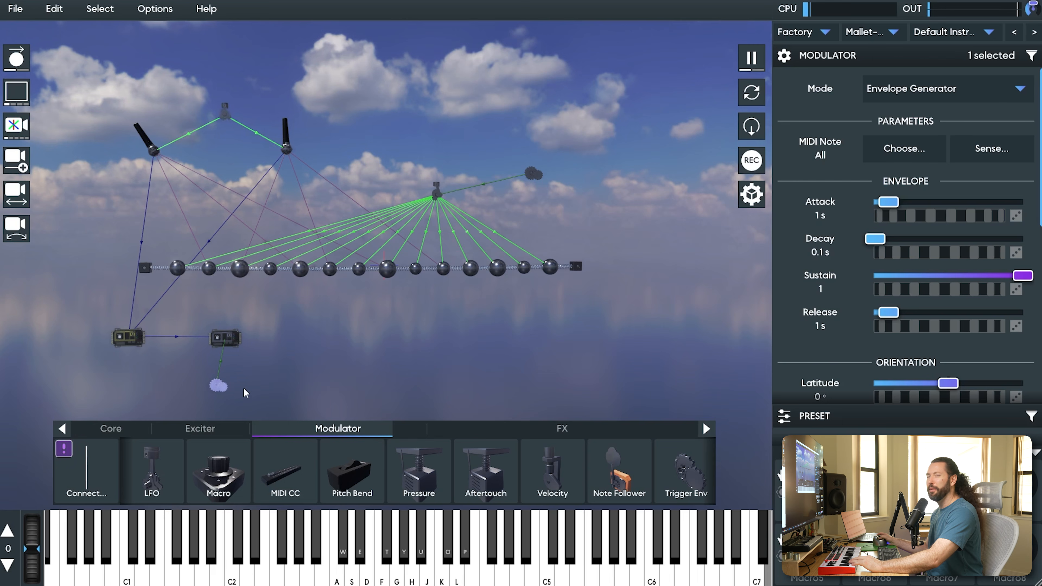
{"action": "left_click_drag", "start_coordinate": [916, 206], "coordinate": [864, 198]}
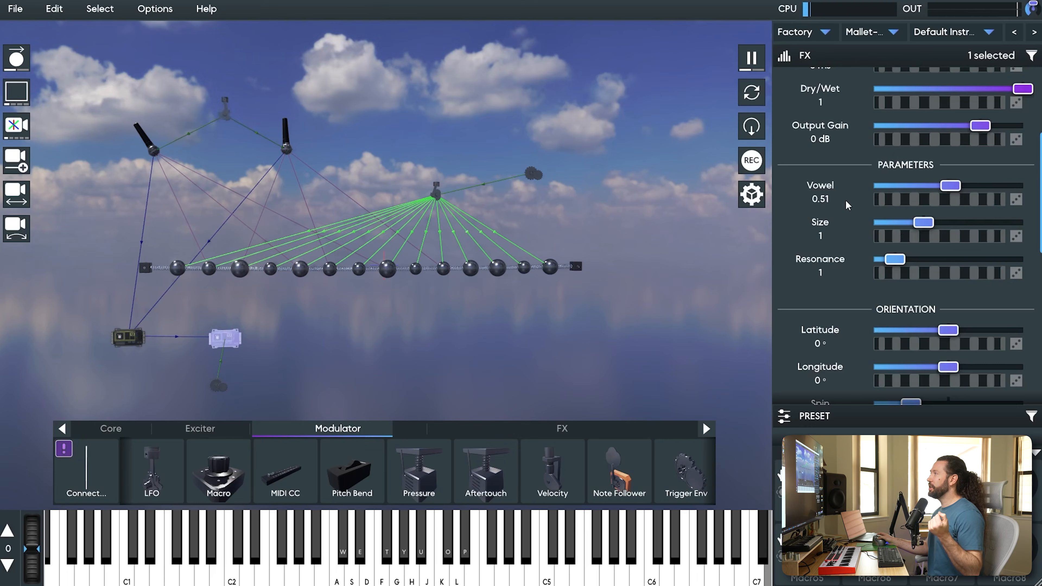
Add a Compressor beside the Formant Filter and run a delay line from the filter into it
{"action": "scroll", "coordinate": [845, 199], "scroll_direction": "up", "scroll_amount": 4}
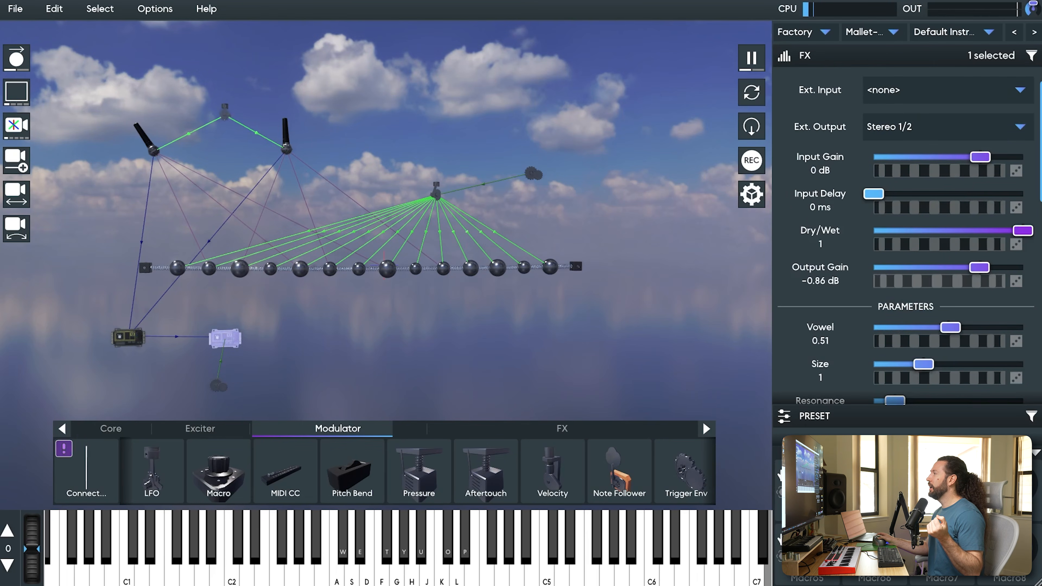
{"action": "left_click", "coordinate": [534, 429]}
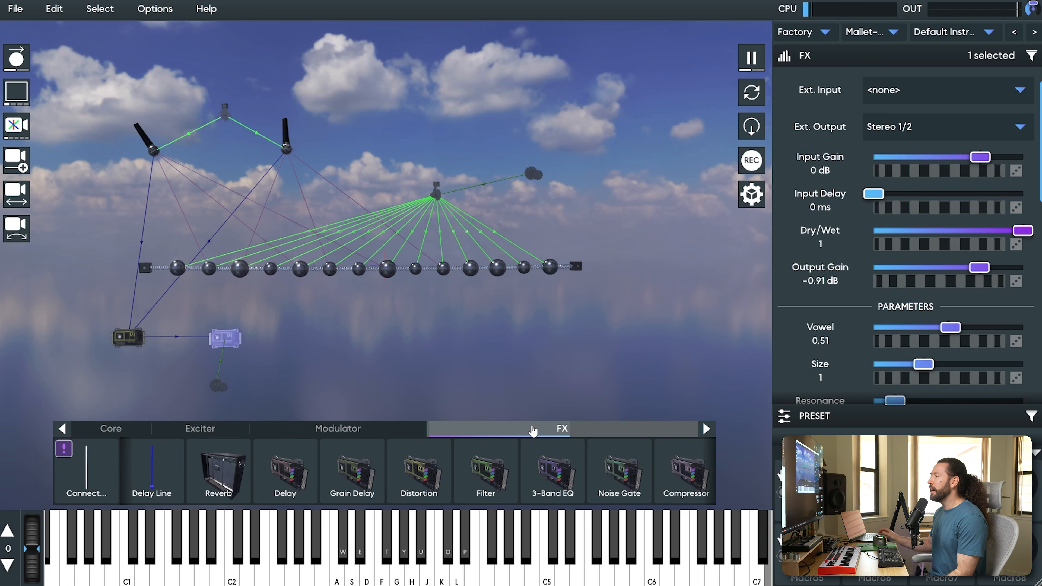
{"action": "scroll", "coordinate": [603, 468], "scroll_direction": "down", "scroll_amount": 1}
{"action": "left_click_drag", "start_coordinate": [607, 472], "coordinate": [310, 344]}
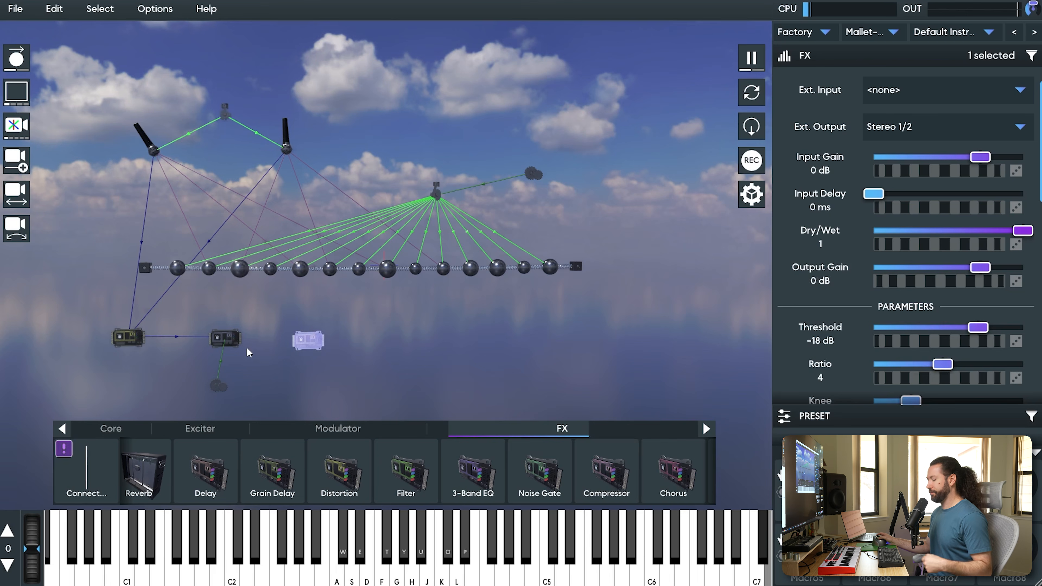
{"action": "left_click", "coordinate": [232, 341]}
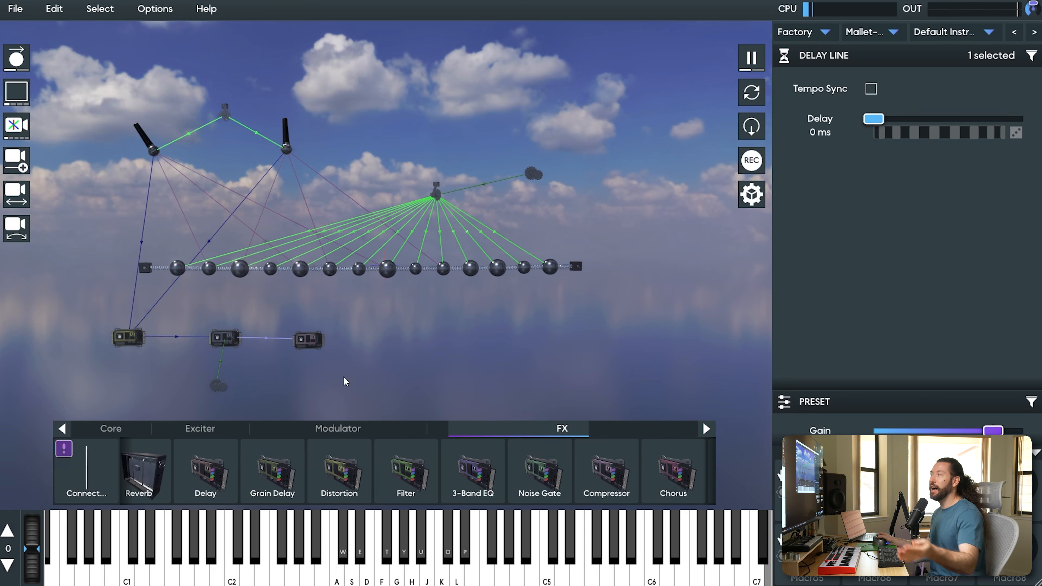
Set the Formant Filter's external output to <none>
{"action": "left_click", "coordinate": [212, 337]}
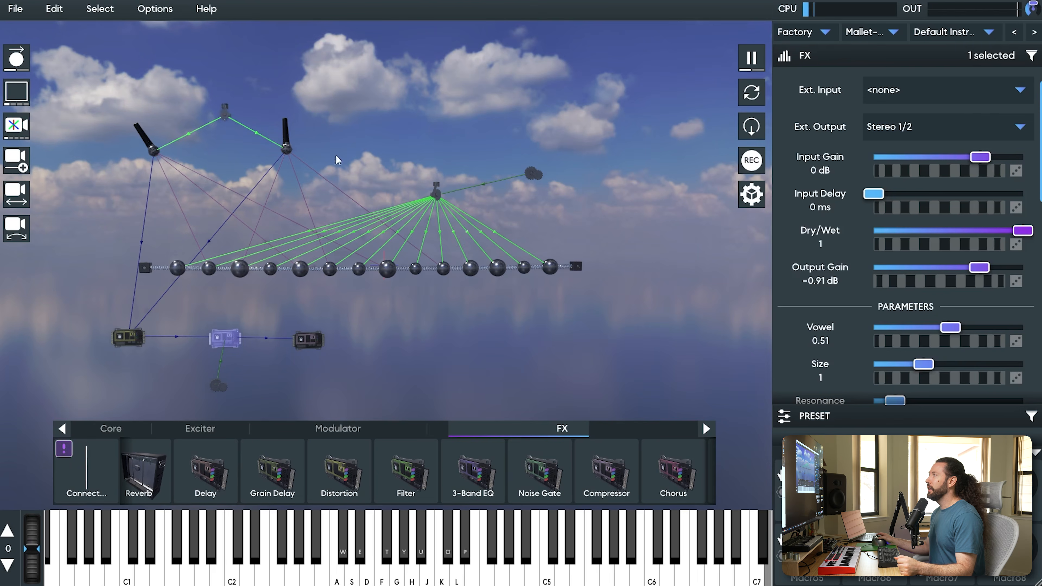
{"action": "left_click", "coordinate": [920, 130]}
{"action": "left_click", "coordinate": [941, 77]}
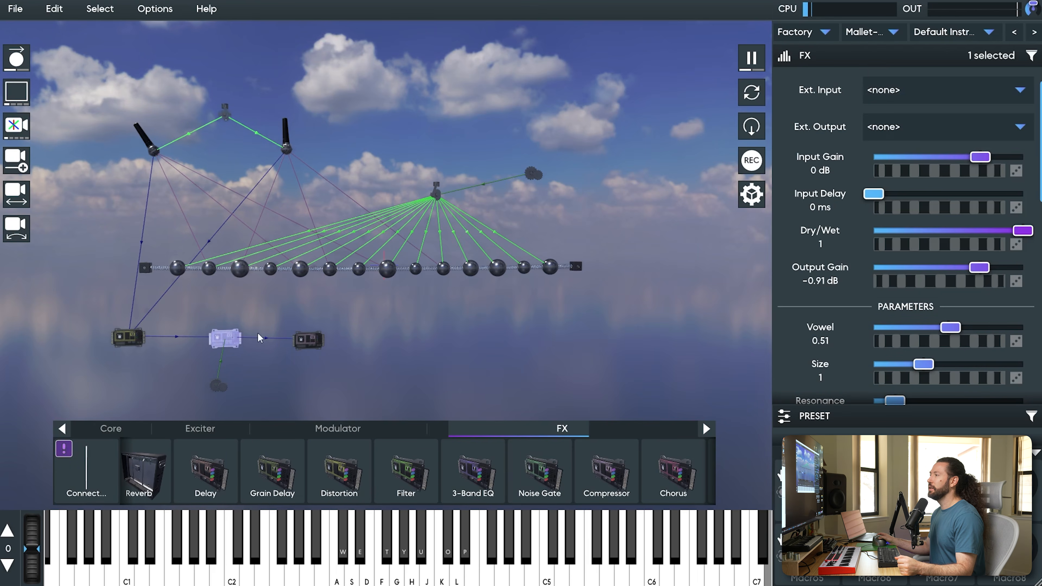
Set the Compressor's ratio to 8.49 and its output gain to 4.47 dB while playing notes
{"action": "left_click", "coordinate": [316, 342]}
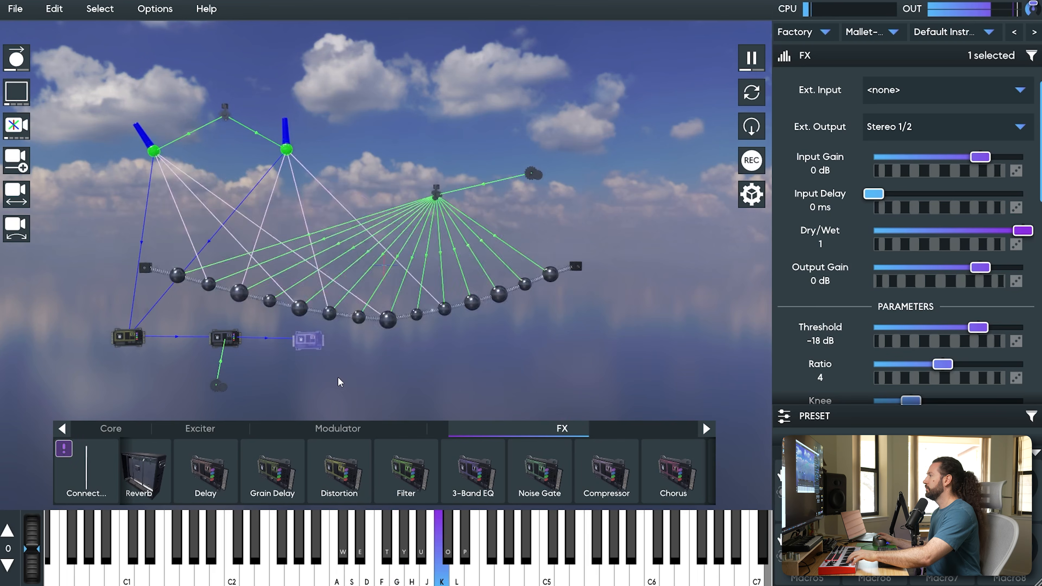
{"action": "scroll", "coordinate": [805, 337], "scroll_direction": "down", "scroll_amount": 3}
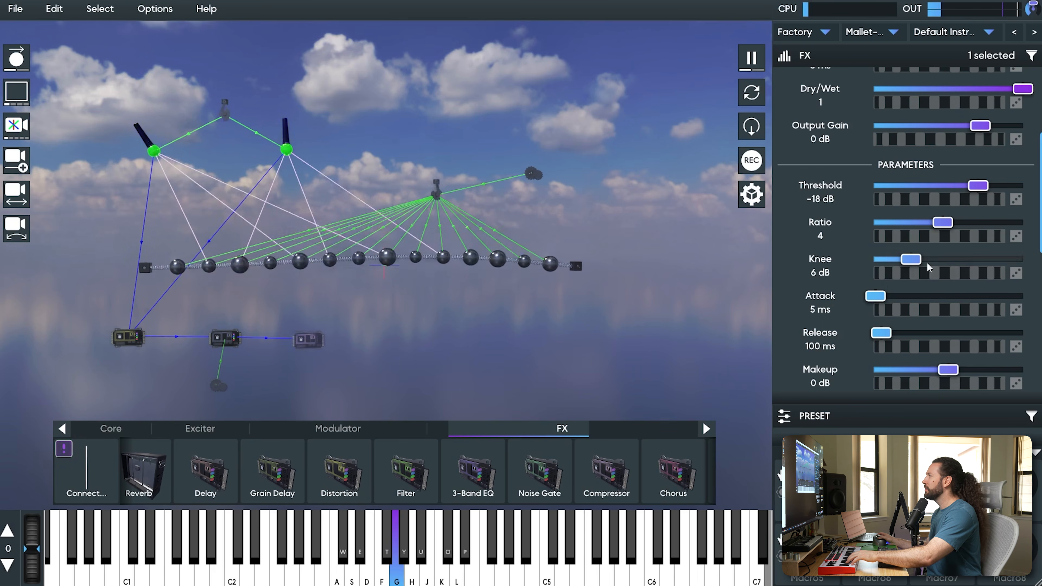
{"action": "left_click_drag", "start_coordinate": [943, 224], "coordinate": [978, 232]}
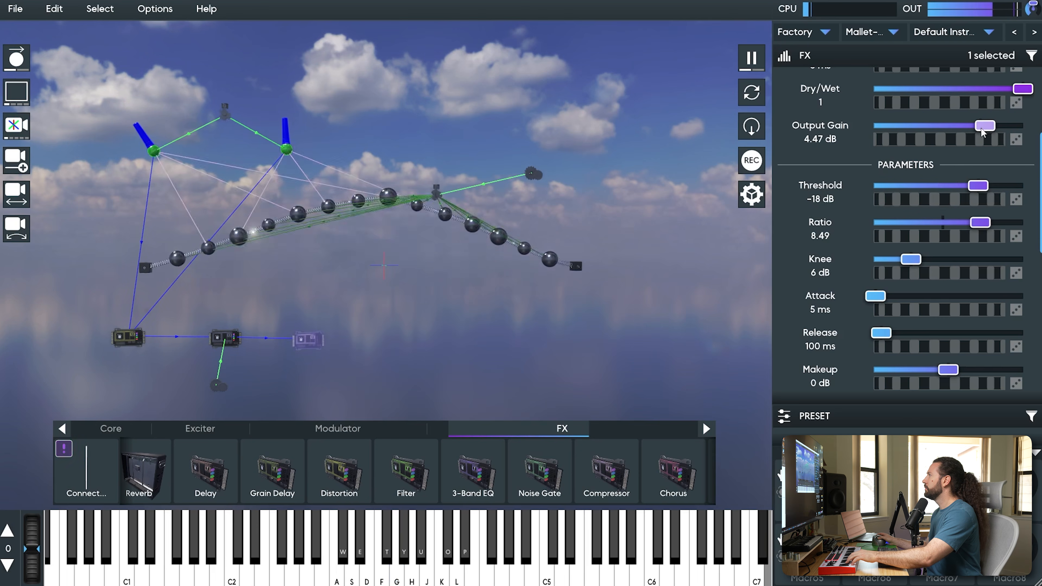
Raise the Formant Filter's output gain to 6.13 dB and set the Compressor's ratio to 9.47 and knee to 7.86 dB
{"action": "left_click", "coordinate": [228, 340]}
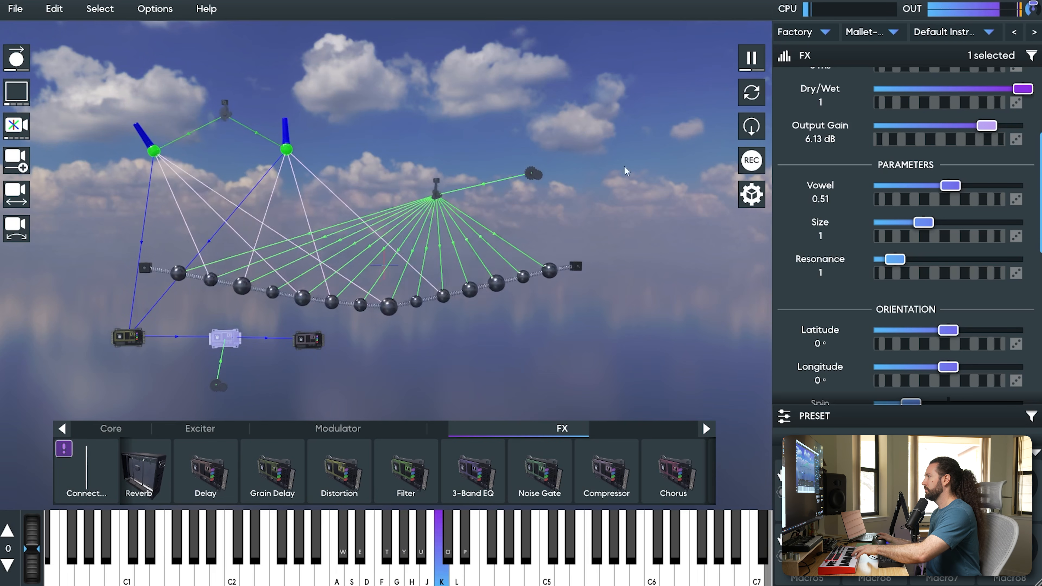
{"action": "left_click", "coordinate": [321, 340]}
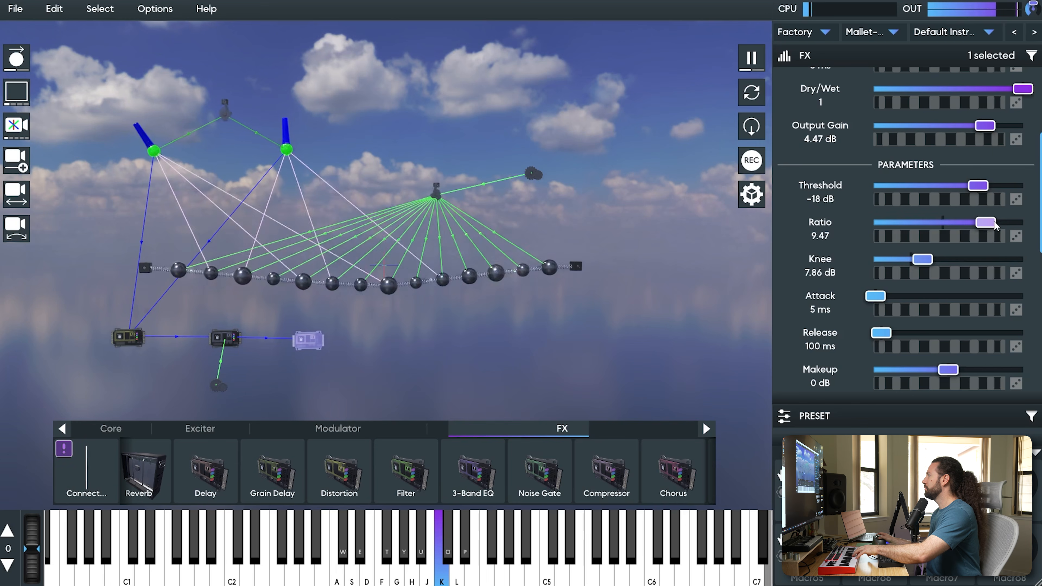
{"action": "left_click_drag", "start_coordinate": [989, 223], "coordinate": [995, 227]}
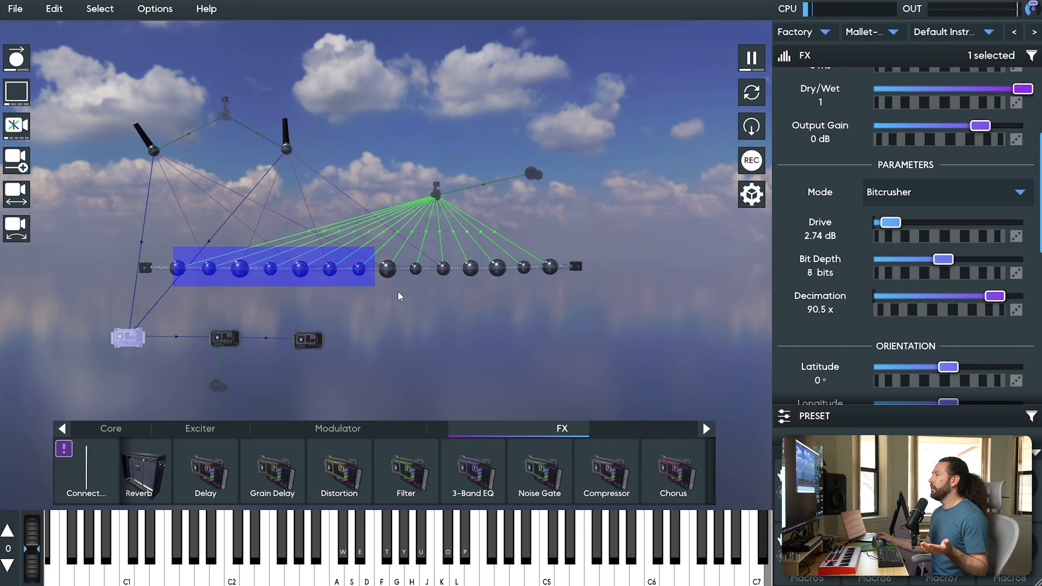
Select the whole string and narrow the selection to its bodies only
{"action": "left_click_drag", "start_coordinate": [550, 296], "coordinate": [557, 297]}
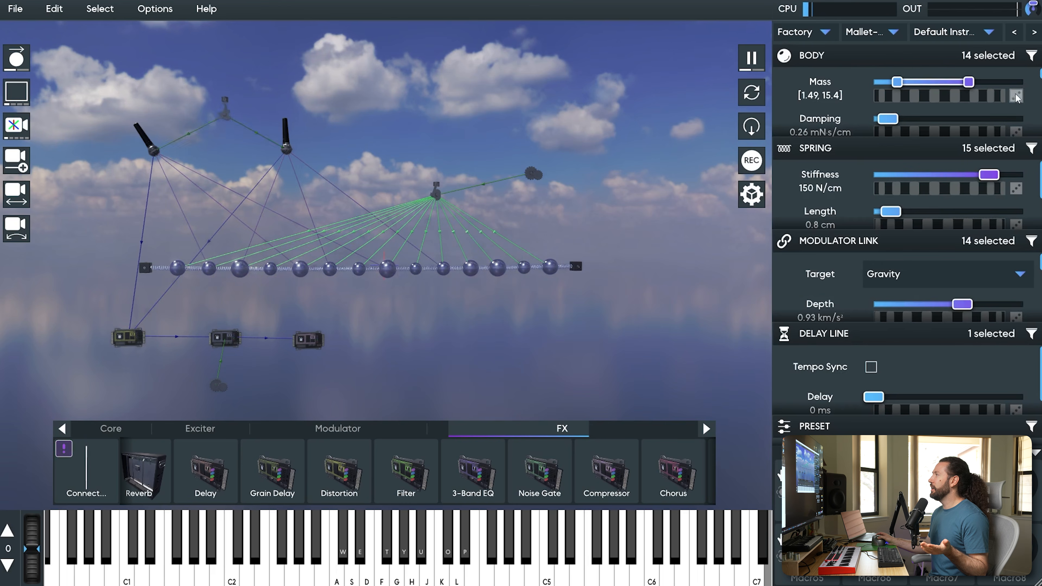
{"action": "left_click", "coordinate": [1033, 56]}
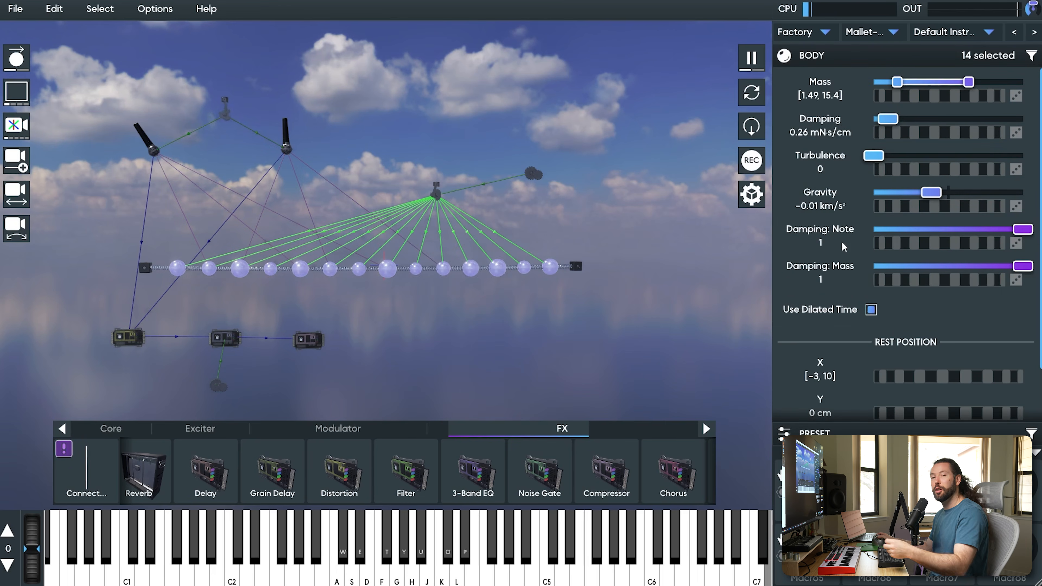
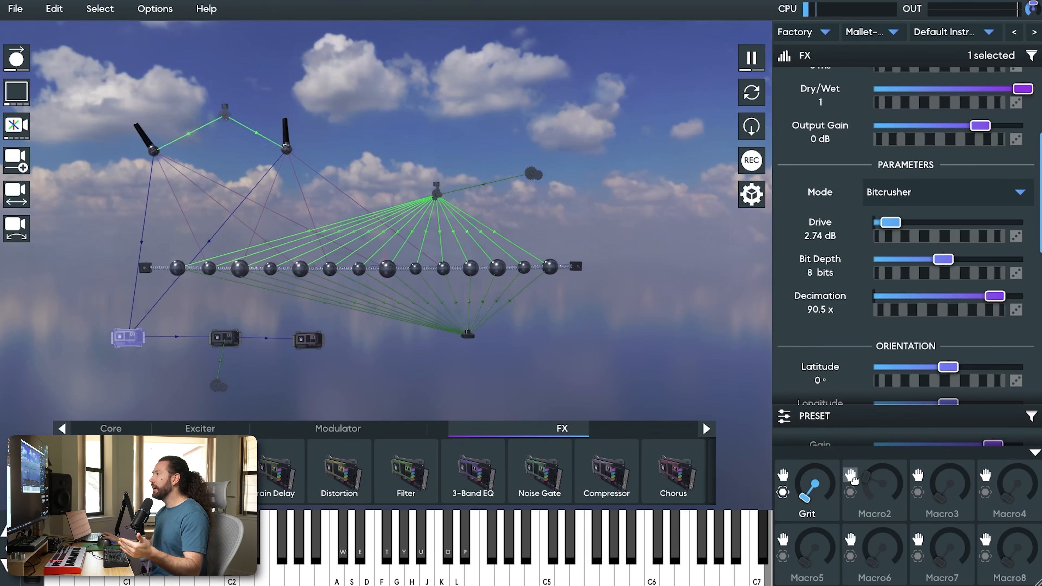
Assign Macro2 to the bitcrusher's Decimation with an inverted link of depth 89.1 x, and rename the macro Smooth
{"action": "left_click_drag", "start_coordinate": [853, 478], "coordinate": [936, 301]}
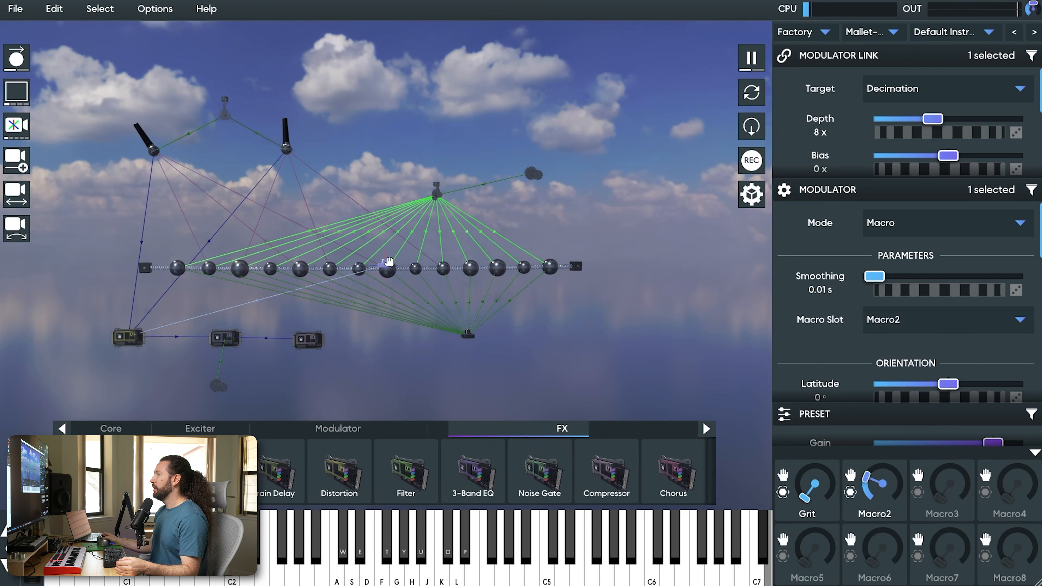
{"action": "left_click", "coordinate": [827, 190]}
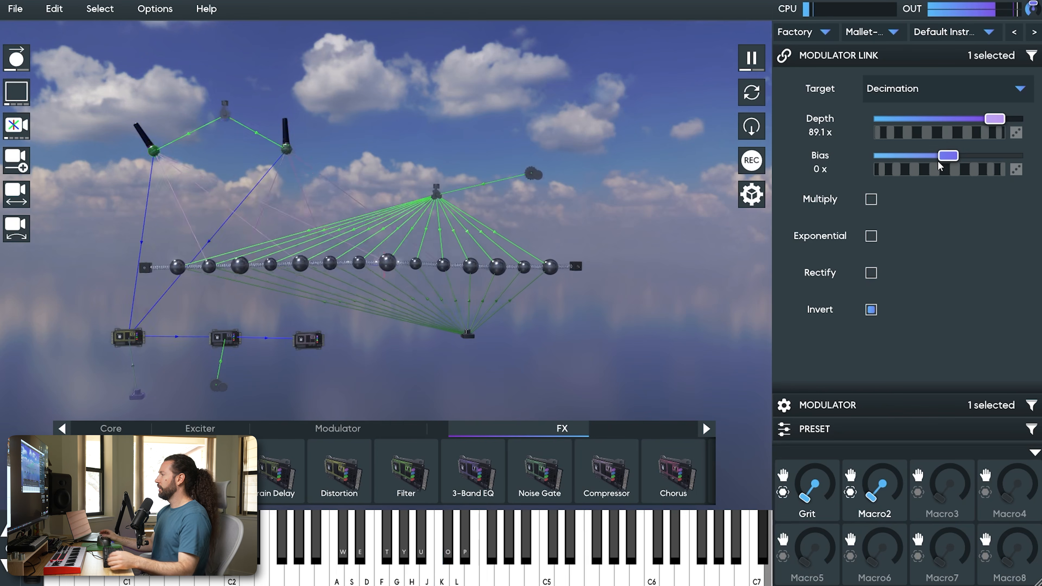
{"action": "double_click", "coordinate": [875, 515]}
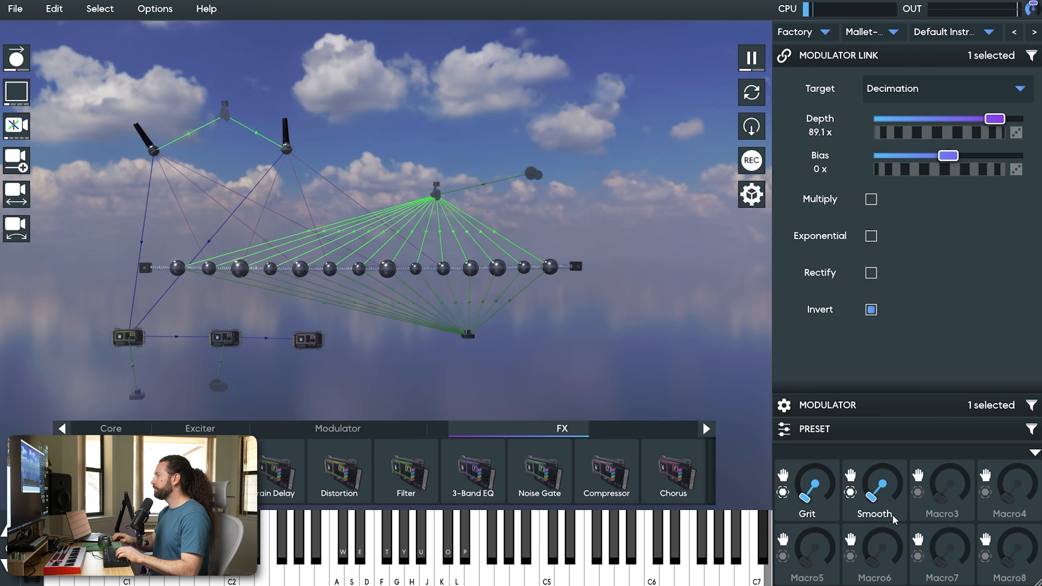
Try different Size values on the Formant Filter and set Size to 1.06
{"action": "left_click", "coordinate": [221, 334]}
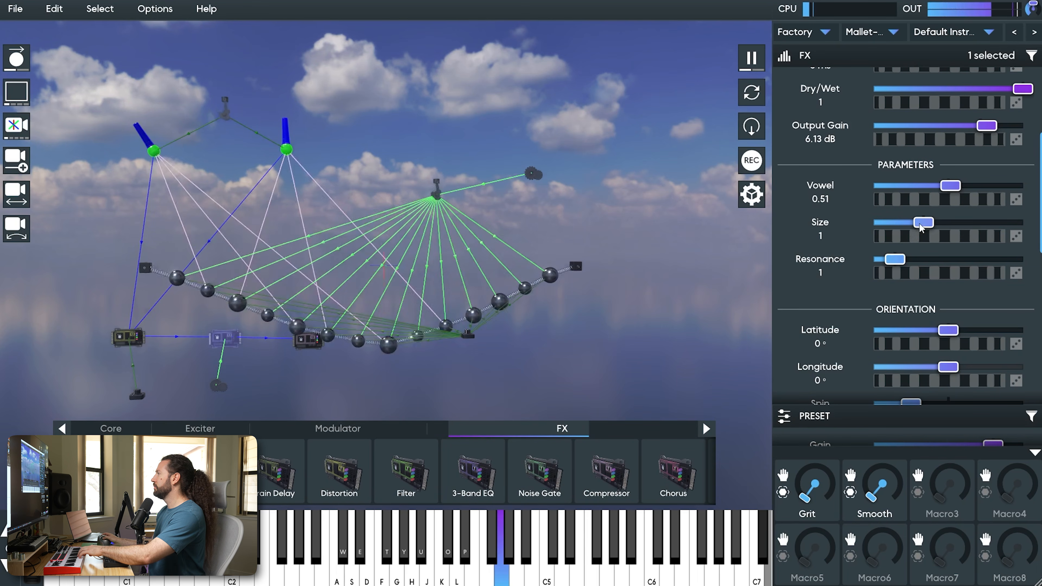
{"action": "left_click_drag", "start_coordinate": [957, 233], "coordinate": [903, 235]}
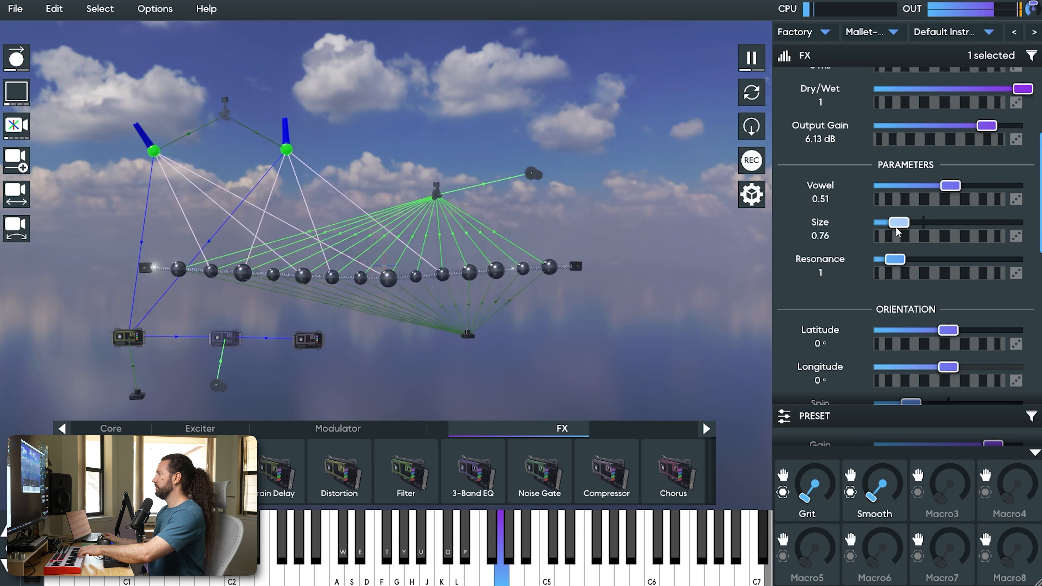
{"action": "left_click_drag", "start_coordinate": [876, 233], "coordinate": [910, 233]}
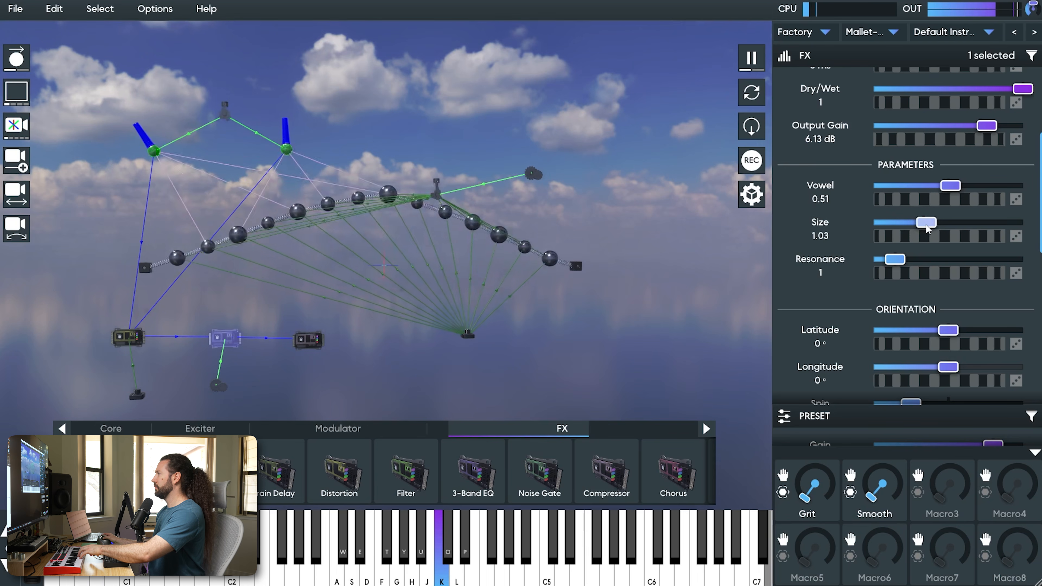
{"action": "left_click_drag", "start_coordinate": [929, 230], "coordinate": [931, 229]}
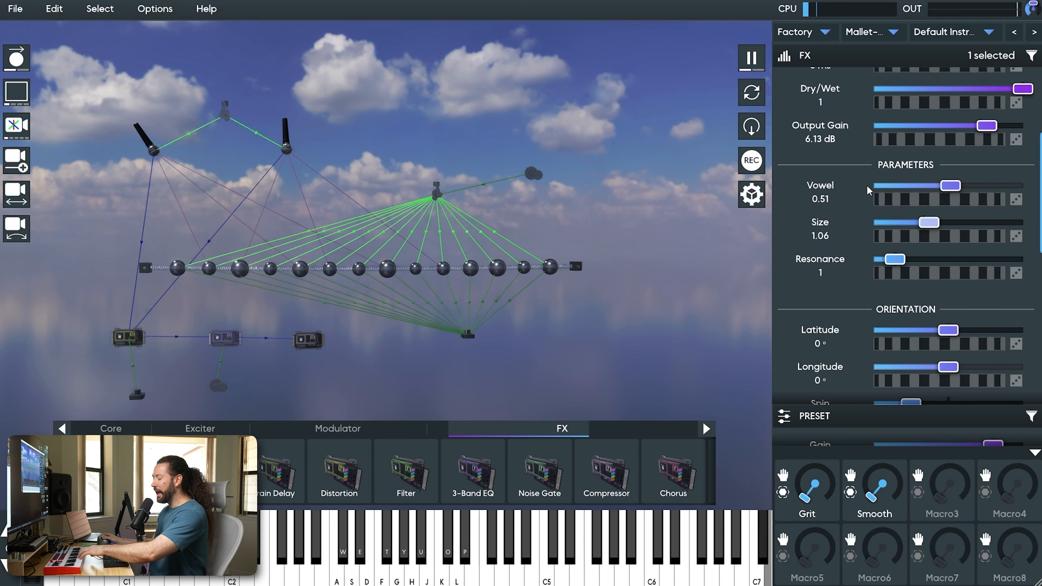
Assign Macro3 to the Formant Filter's Size with an inverted link, and rename the macro Shrink
{"action": "left_click_drag", "start_coordinate": [919, 476], "coordinate": [898, 230]}
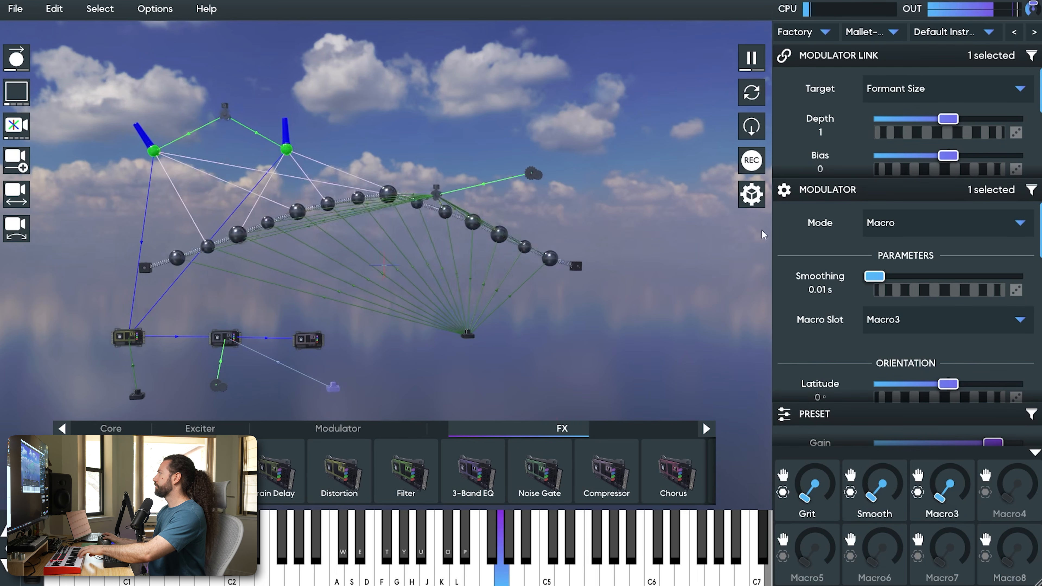
{"action": "left_click_drag", "start_coordinate": [857, 186], "coordinate": [836, 389]}
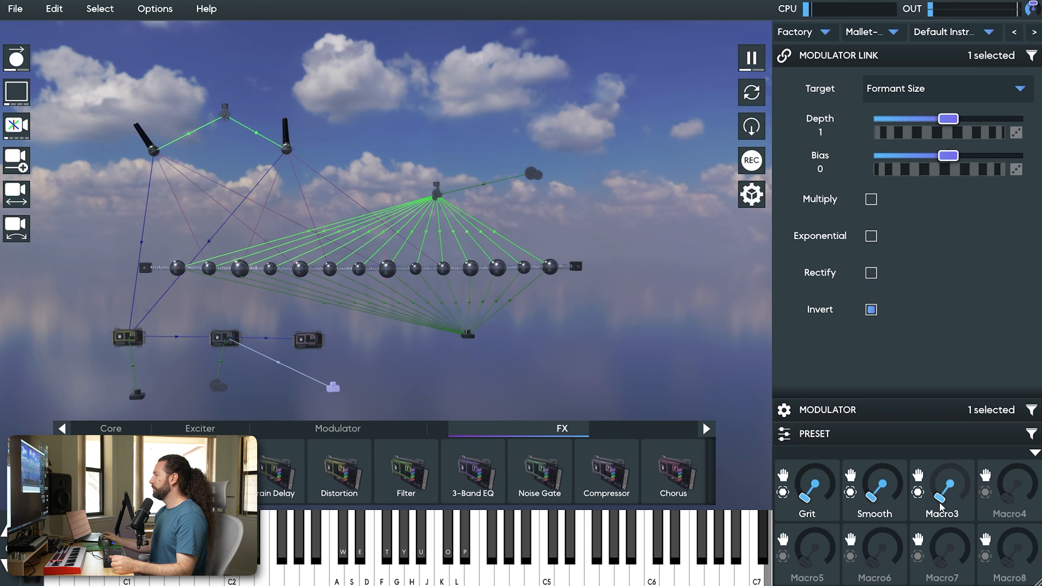
{"action": "double_click", "coordinate": [953, 517]}
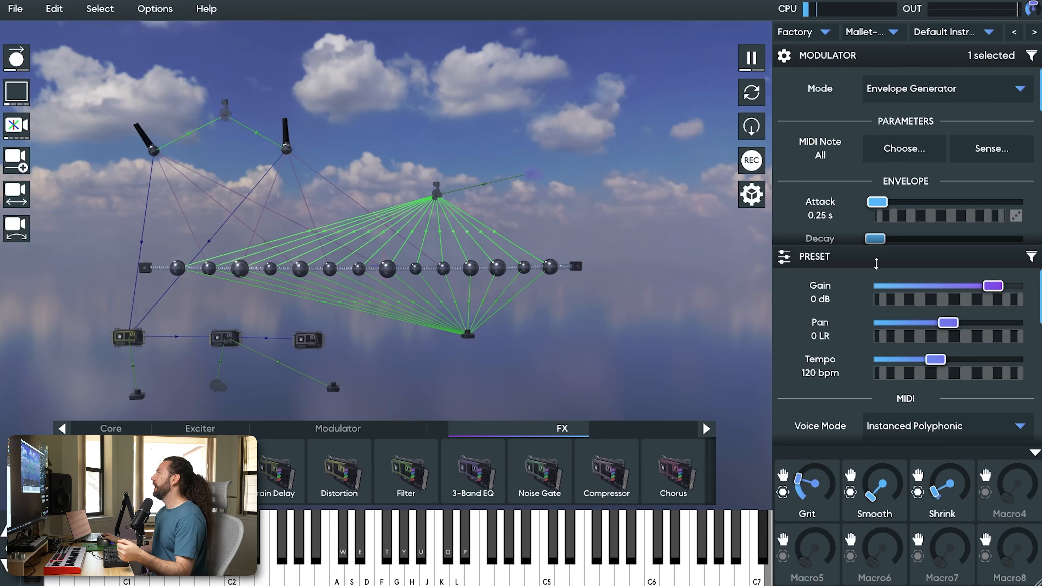
Set the gravity envelope generator's attack to 0.05 s and release to 0.04 s, and adjust its decay and sustain
{"action": "left_click_drag", "start_coordinate": [876, 264], "coordinate": [682, 472]}
{"action": "left_click_drag", "start_coordinate": [889, 214], "coordinate": [876, 215]}
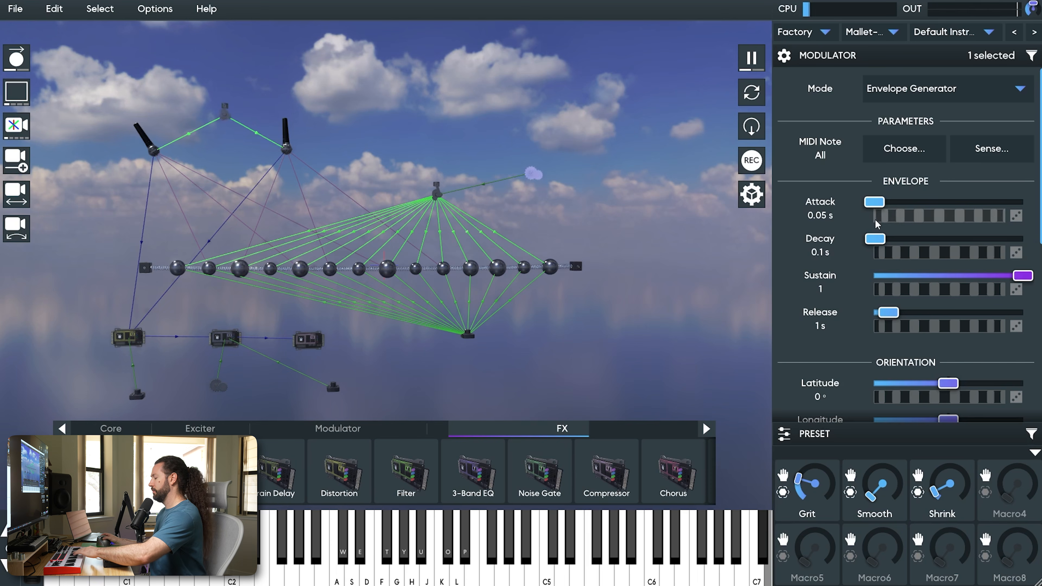
{"action": "left_click_drag", "start_coordinate": [891, 315], "coordinate": [952, 328]}
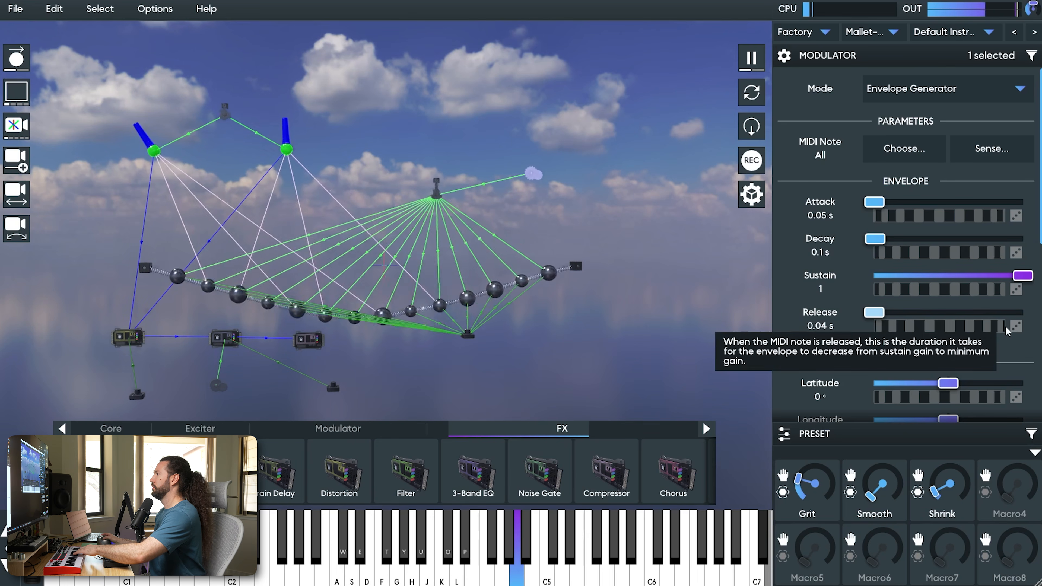
{"action": "left_click_drag", "start_coordinate": [876, 239], "coordinate": [936, 245]}
{"action": "left_click", "coordinate": [960, 276]}
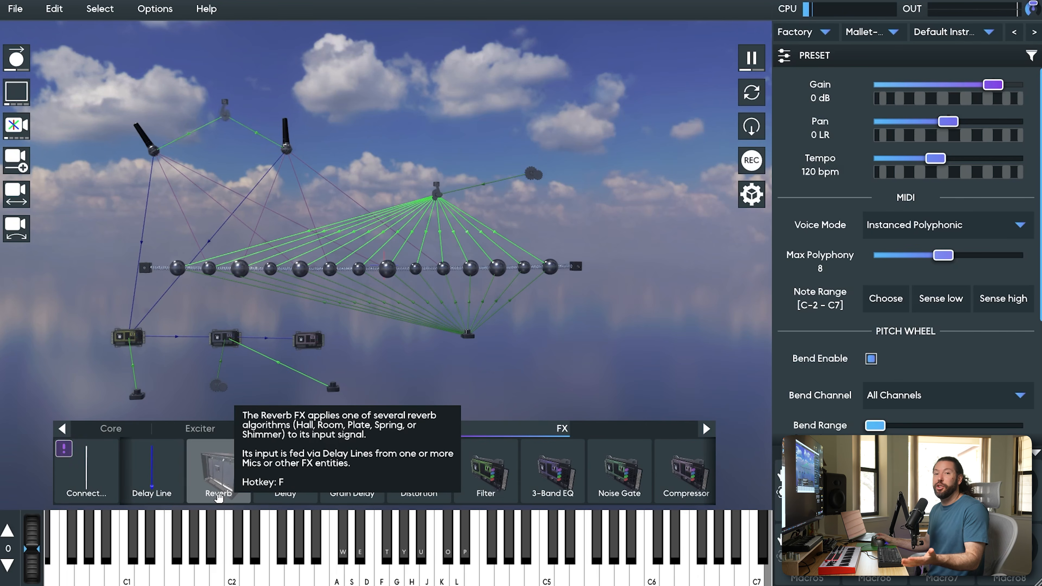
Add a Reverb beside the Compressor and run a delay line from the Compressor into it
{"action": "left_click_drag", "start_coordinate": [218, 497], "coordinate": [378, 357]}
{"action": "right_click", "coordinate": [313, 344]}
{"action": "left_click", "coordinate": [287, 361]}
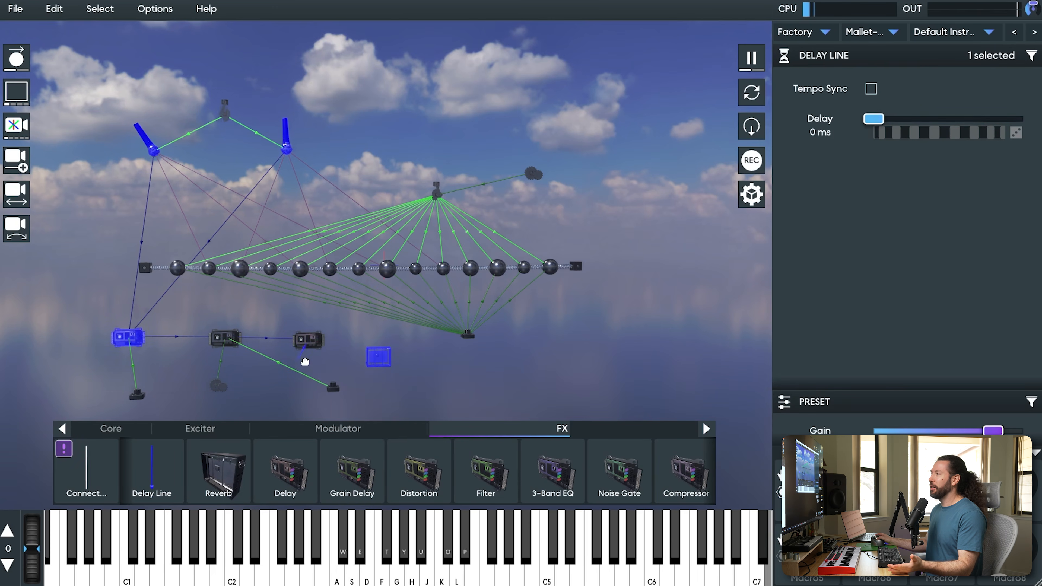
Set the Compressor's external output to <none>
{"action": "left_click", "coordinate": [309, 346]}
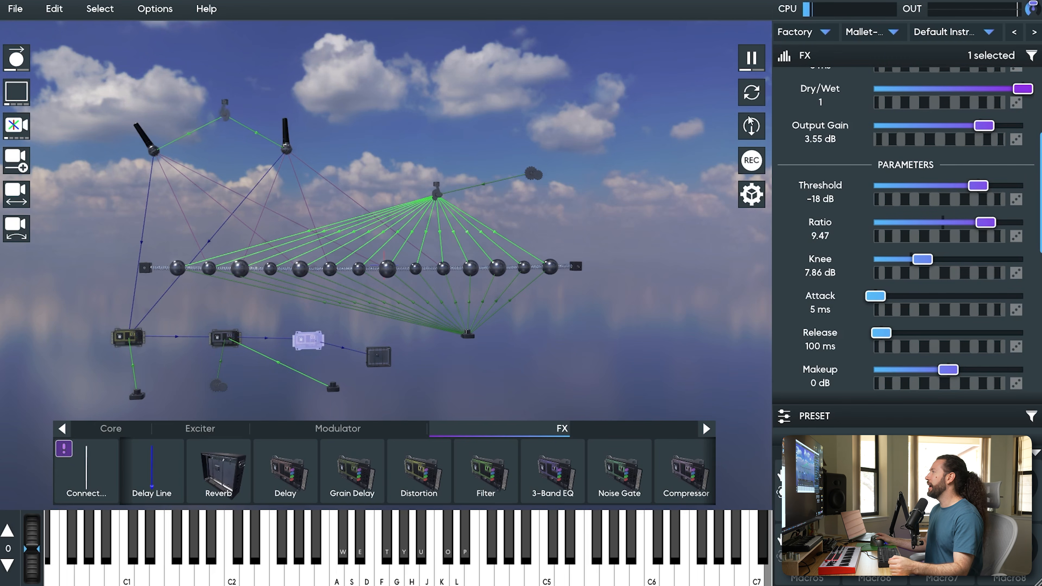
{"action": "scroll", "coordinate": [866, 139], "scroll_direction": "up", "scroll_amount": 4}
{"action": "left_click", "coordinate": [884, 163]}
{"action": "left_click", "coordinate": [921, 110]}
Set the Reverb's Dry/Wet to 0.42 and its mode to Shimmer 2
{"action": "left_click", "coordinate": [380, 363]}
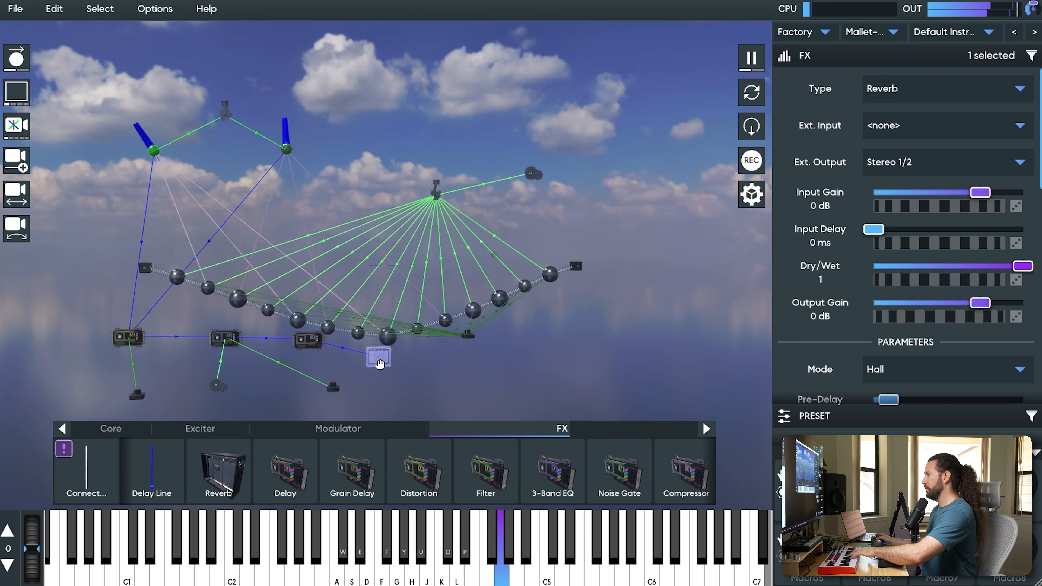
{"action": "left_click_drag", "start_coordinate": [963, 271], "coordinate": [940, 273]}
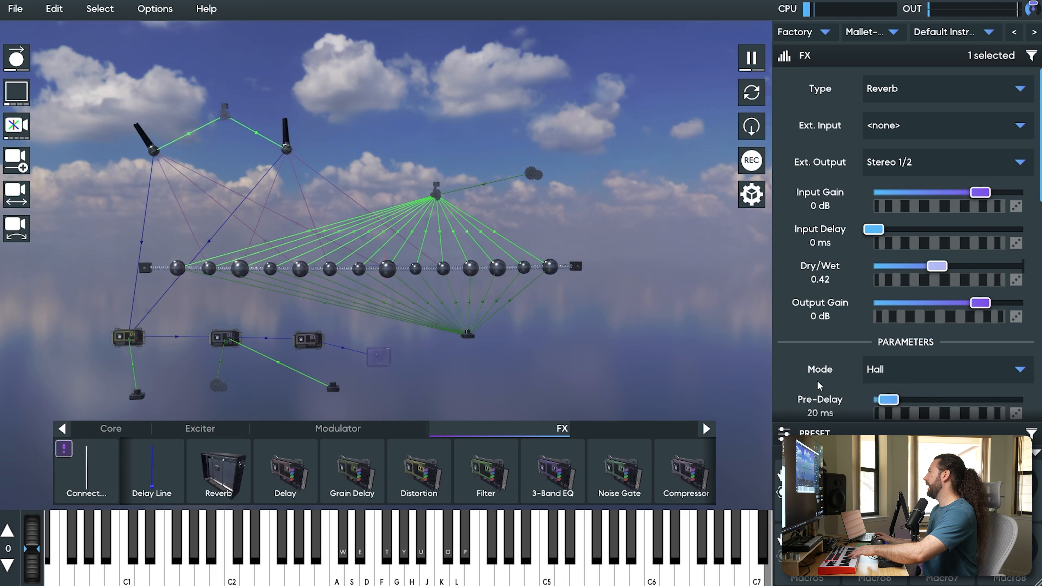
{"action": "scroll", "coordinate": [821, 386], "scroll_direction": "down", "scroll_amount": 5}
{"action": "left_click", "coordinate": [931, 158]}
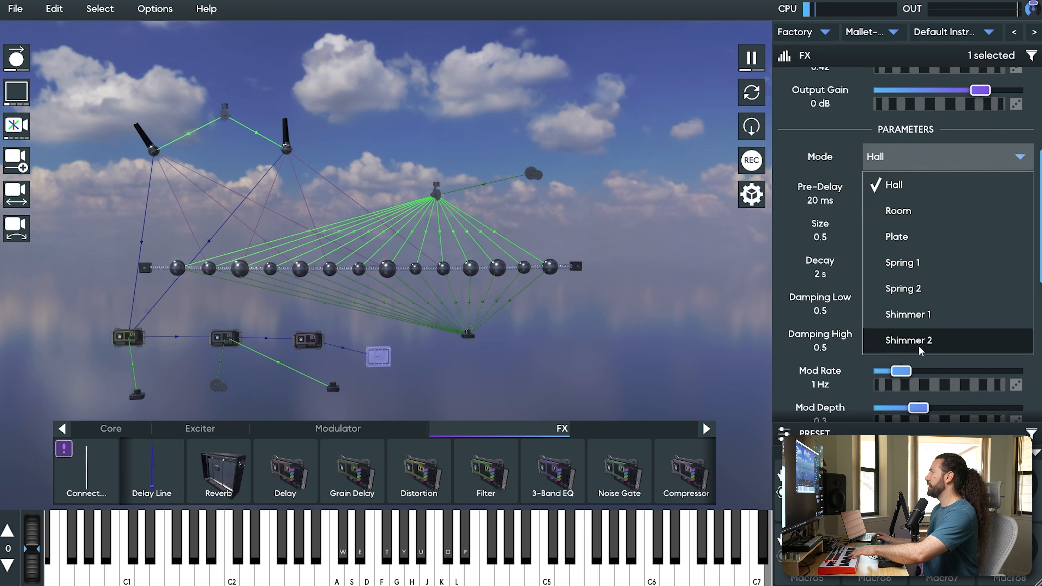
{"action": "left_click", "coordinate": [921, 342]}
{"action": "left_click", "coordinate": [936, 261]}
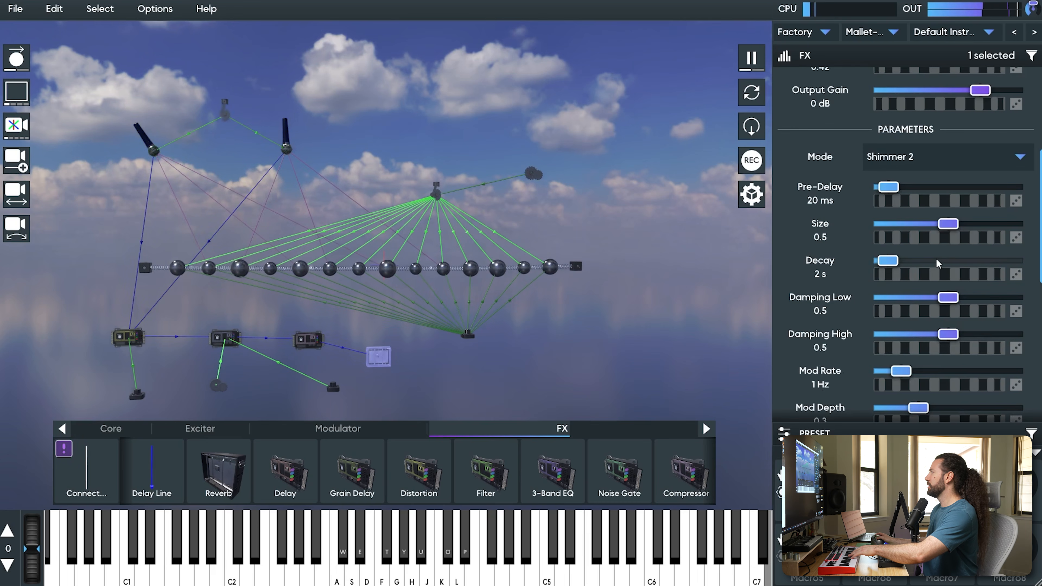
{"action": "scroll", "coordinate": [804, 344], "scroll_direction": "down", "scroll_amount": 5}
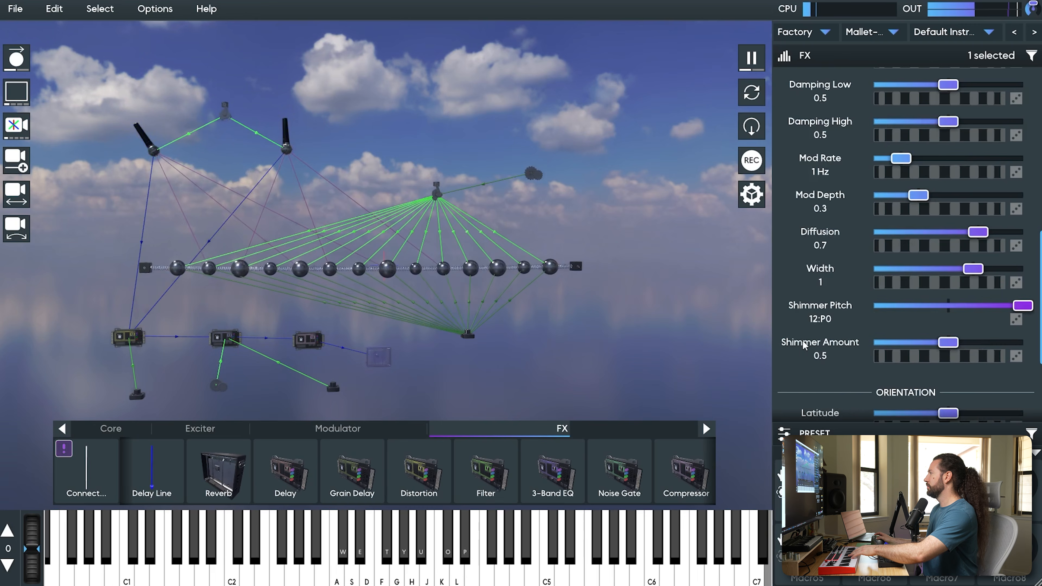
Set the Reverb's Shimmer Pitch to 6:d5, Decay to 17.5 s, Diffusion to 0.91, Size to 0.86 and Dry/Wet to 0.52
{"action": "left_click_drag", "start_coordinate": [1014, 307], "coordinate": [978, 318]}
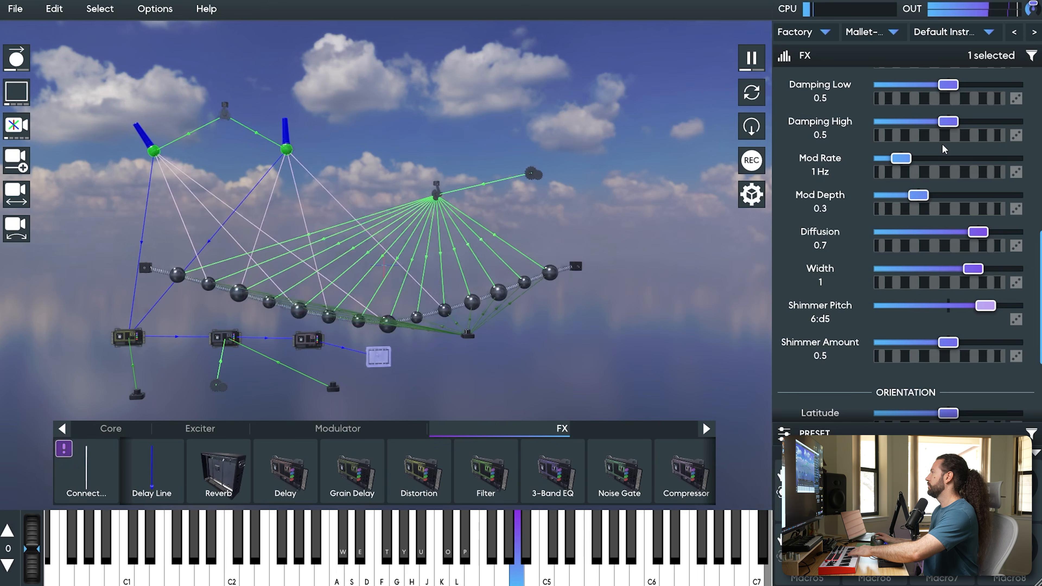
{"action": "scroll", "coordinate": [909, 196], "scroll_direction": "up", "scroll_amount": 4}
{"action": "left_click_drag", "start_coordinate": [936, 189], "coordinate": [1010, 242]}
{"action": "scroll", "coordinate": [993, 214], "scroll_direction": "down", "scroll_amount": 4}
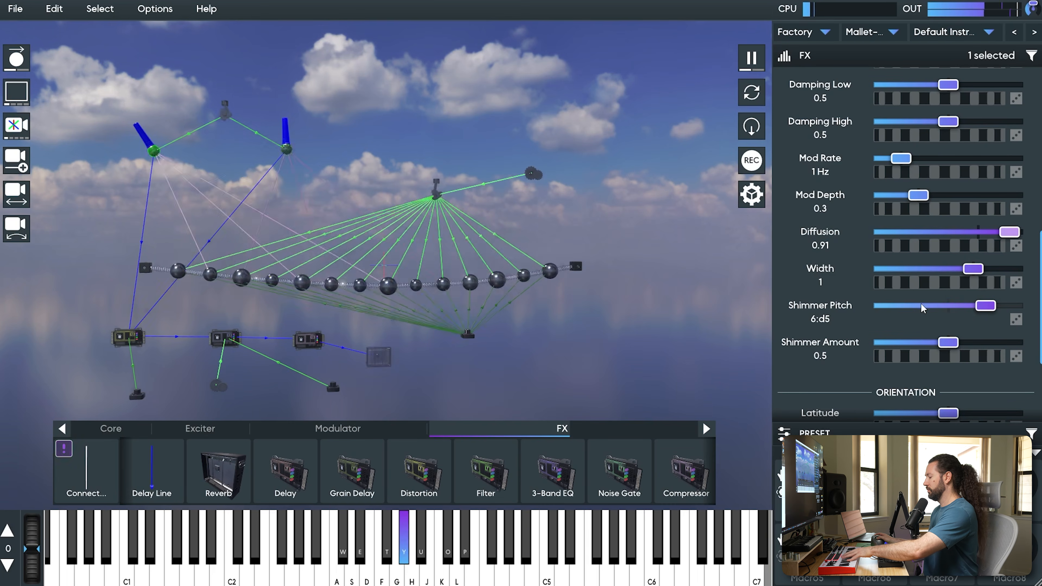
{"action": "scroll", "coordinate": [930, 246], "scroll_direction": "up", "scroll_amount": 3}
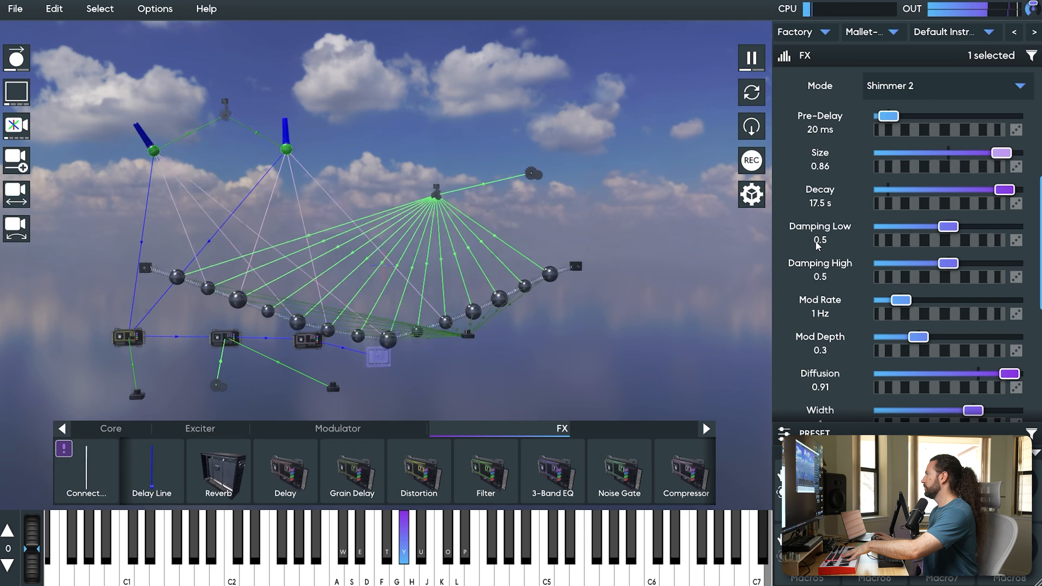
{"action": "scroll", "coordinate": [818, 245], "scroll_direction": "up", "scroll_amount": 4}
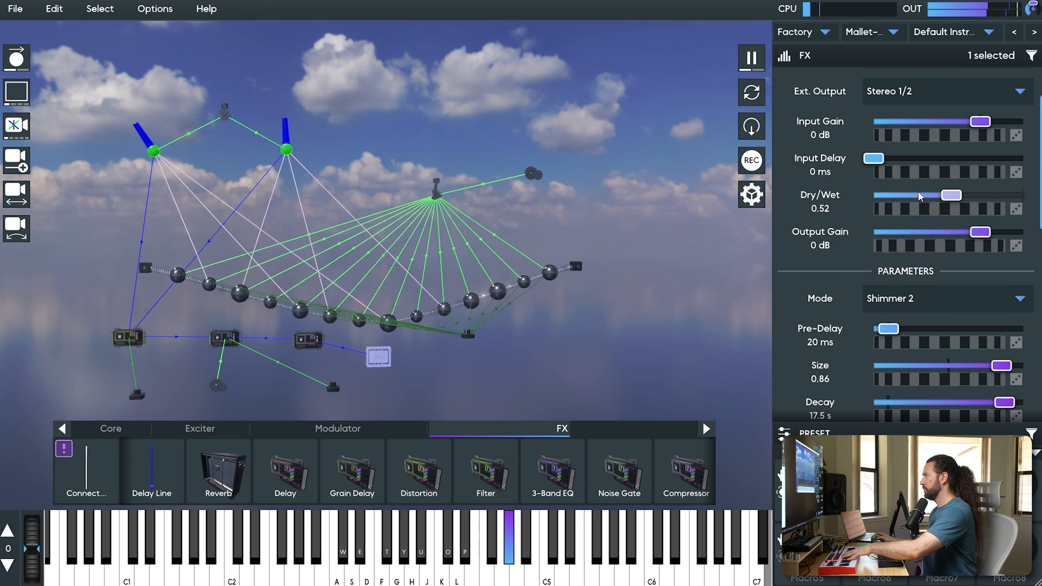
Set the Reverb's Width to 1.48, Shimmer Amount to 0.73 and Shimmer Pitch to 7:P5
{"action": "scroll", "coordinate": [817, 294], "scroll_direction": "down", "scroll_amount": 3}
{"action": "scroll", "coordinate": [817, 295], "scroll_direction": "down", "scroll_amount": 2}
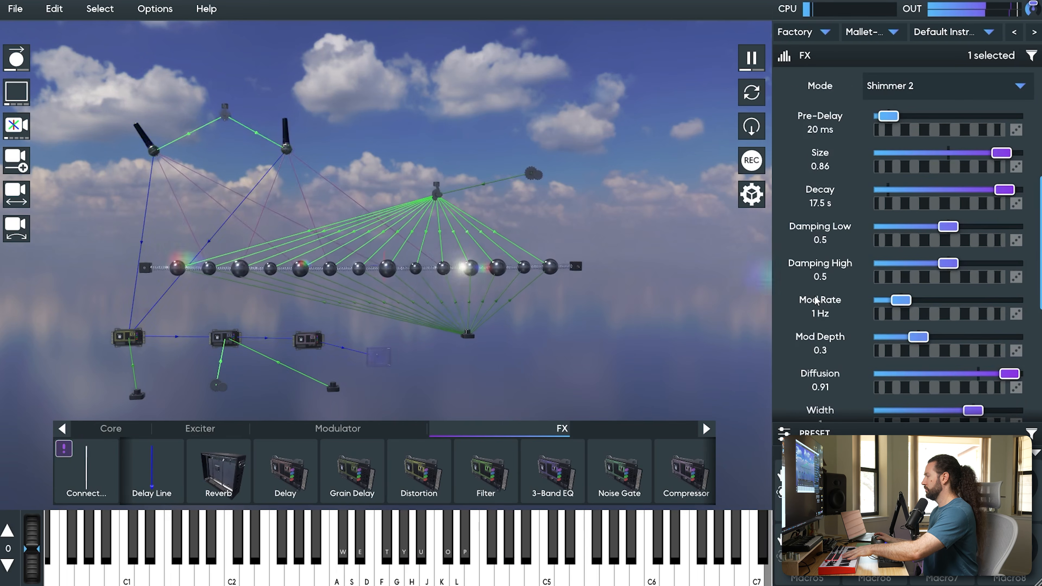
{"action": "scroll", "coordinate": [816, 299], "scroll_direction": "down", "scroll_amount": 3}
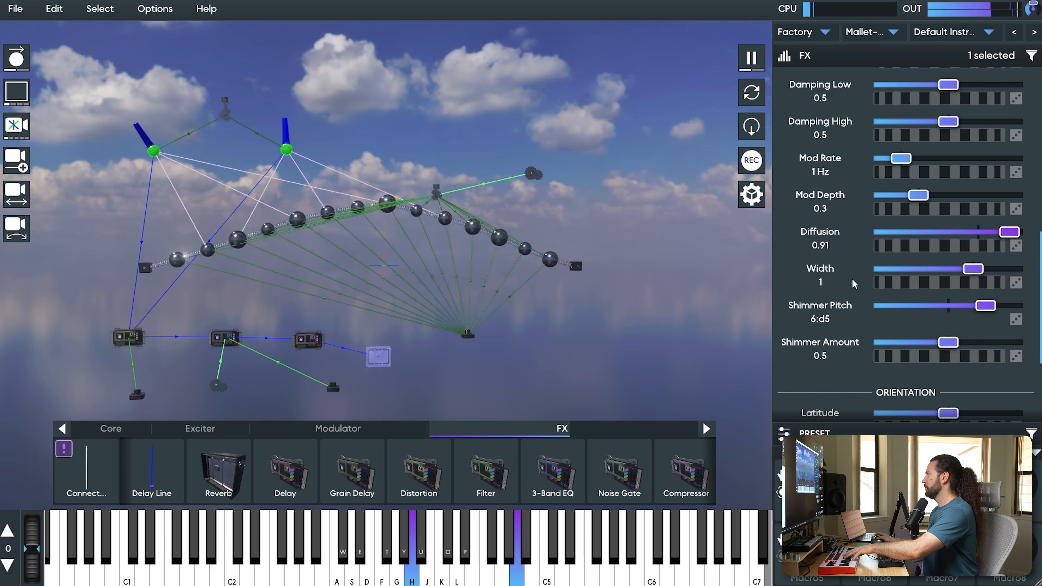
{"action": "left_click_drag", "start_coordinate": [974, 269], "coordinate": [1023, 278]}
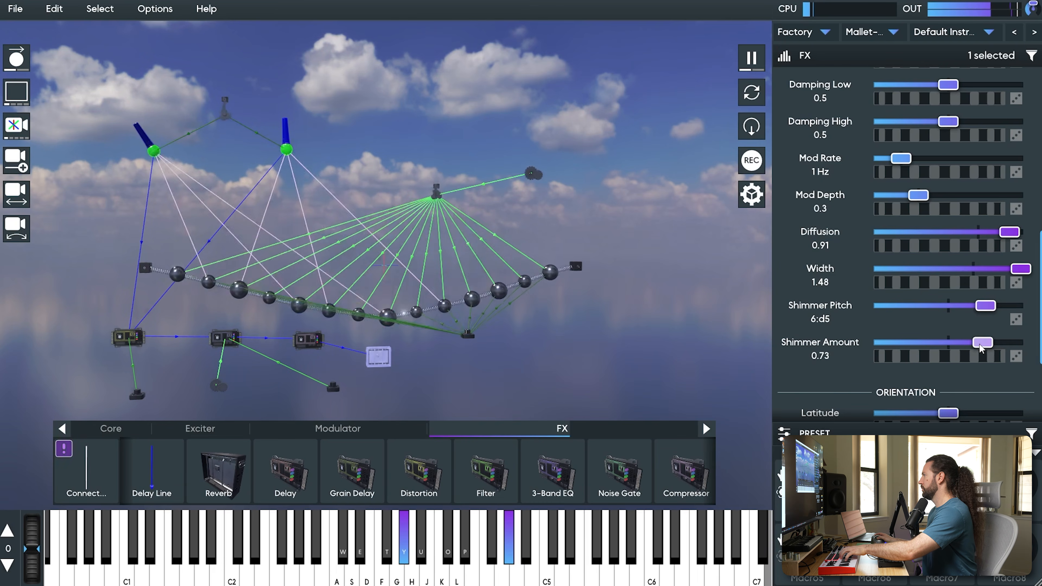
{"action": "left_click", "coordinate": [993, 306]}
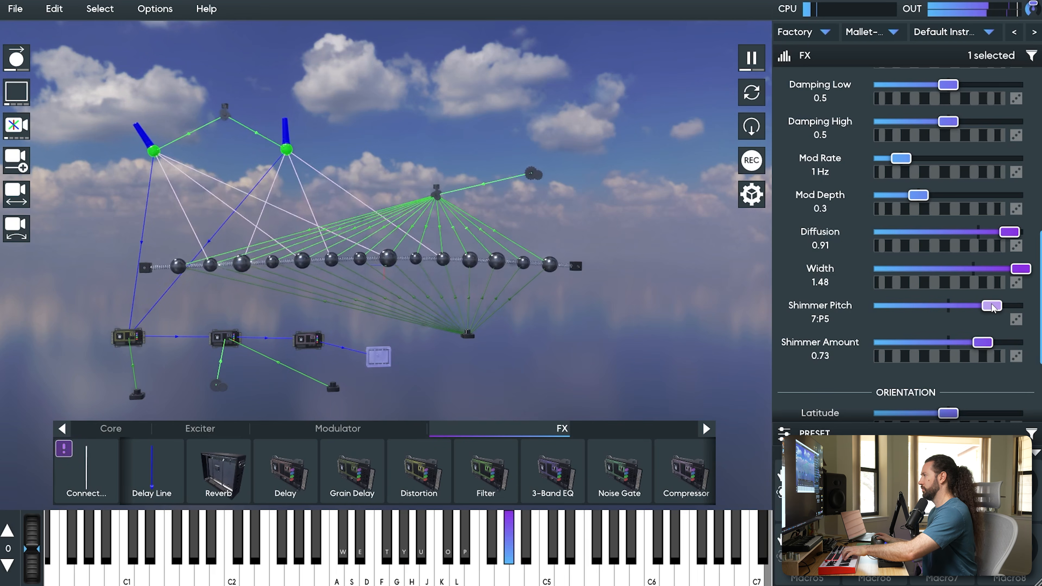
{"action": "scroll", "coordinate": [797, 371], "scroll_direction": "up", "scroll_amount": 5}
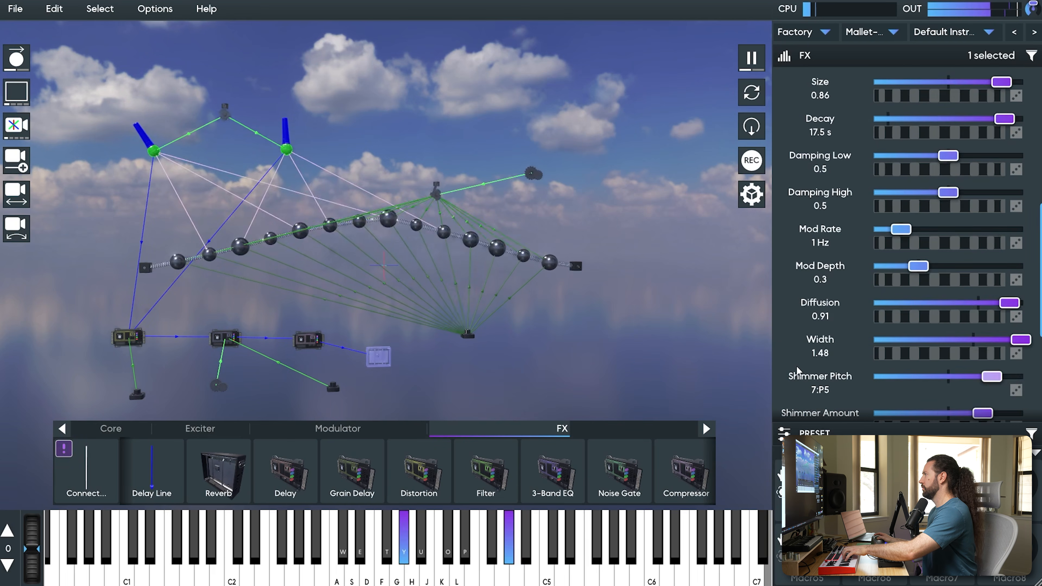
Open the 3D visuals preferences beside the model and randomize all visual settings several times
{"action": "mouse_move", "coordinate": [798, 371]}
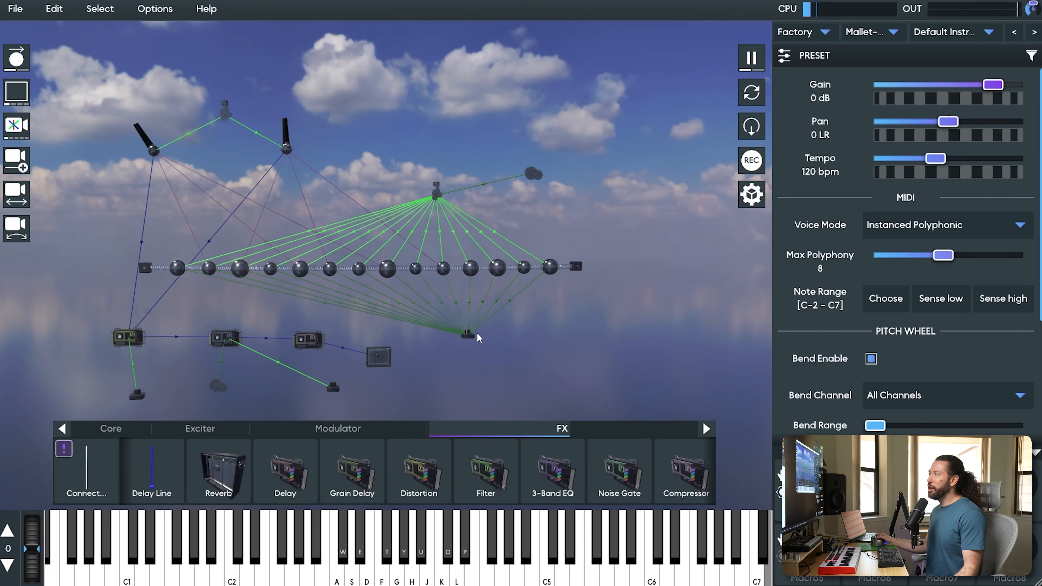
{"action": "right_click_drag", "start_coordinate": [477, 334], "coordinate": [586, 259]}
{"action": "left_click", "coordinate": [744, 205]}
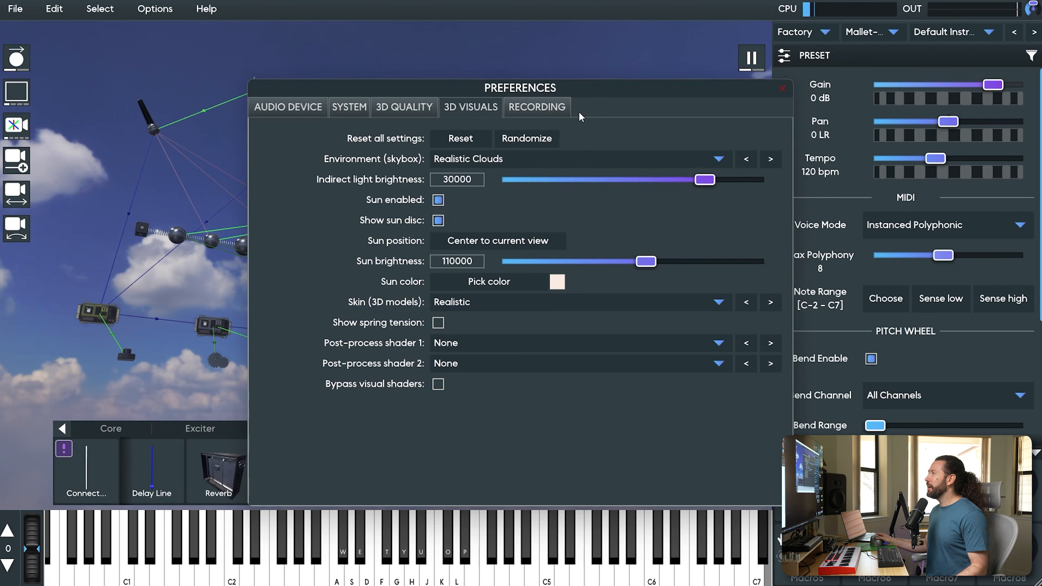
{"action": "left_click_drag", "start_coordinate": [602, 98], "coordinate": [847, 176]}
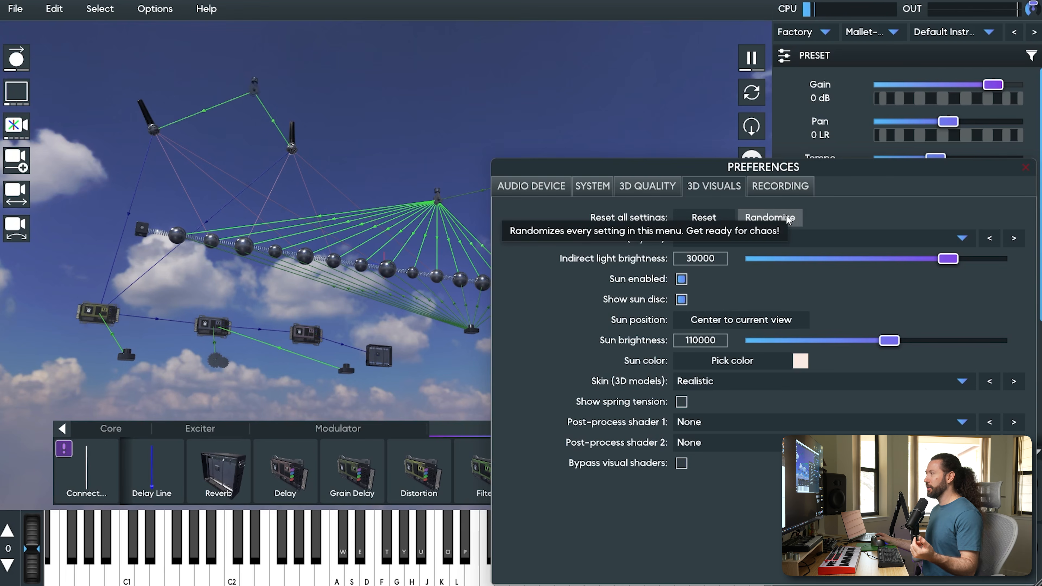
{"action": "left_click", "coordinate": [770, 218]}
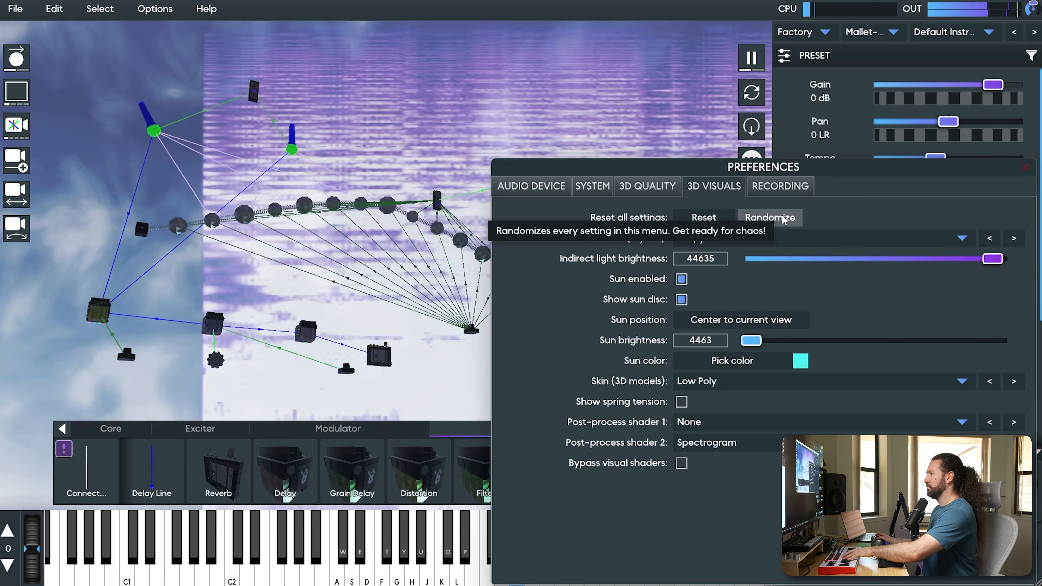
{"action": "left_click", "coordinate": [780, 220]}
{"action": "left_click", "coordinate": [778, 220]}
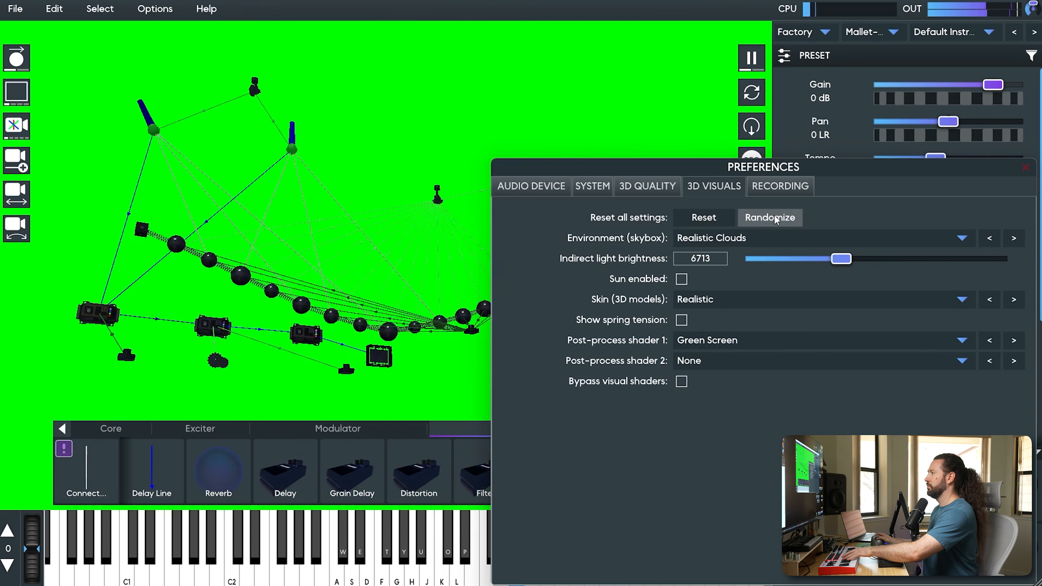
{"action": "left_click", "coordinate": [777, 219]}
{"action": "left_click", "coordinate": [775, 220]}
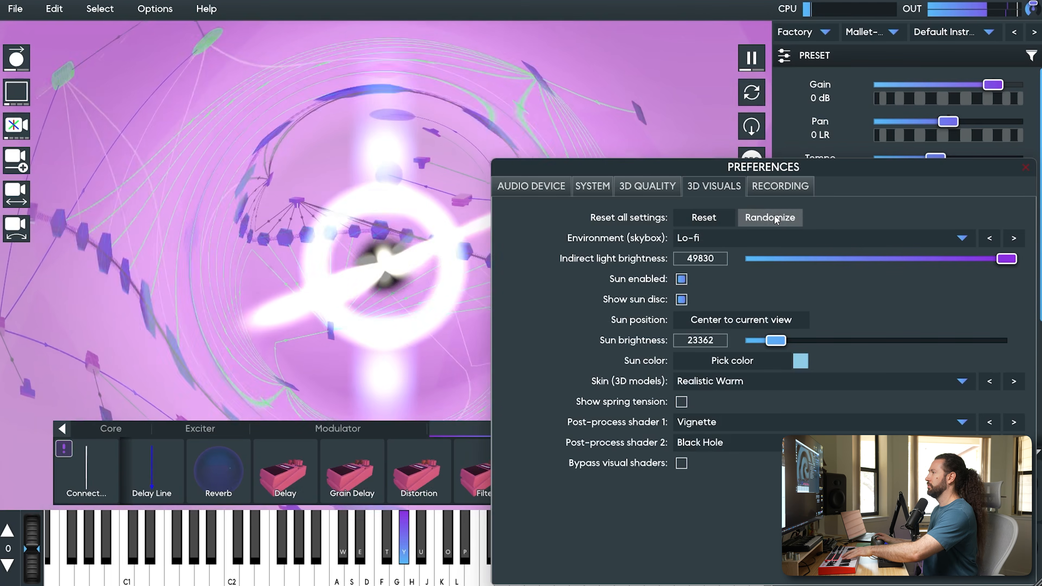
{"action": "left_click", "coordinate": [774, 219]}
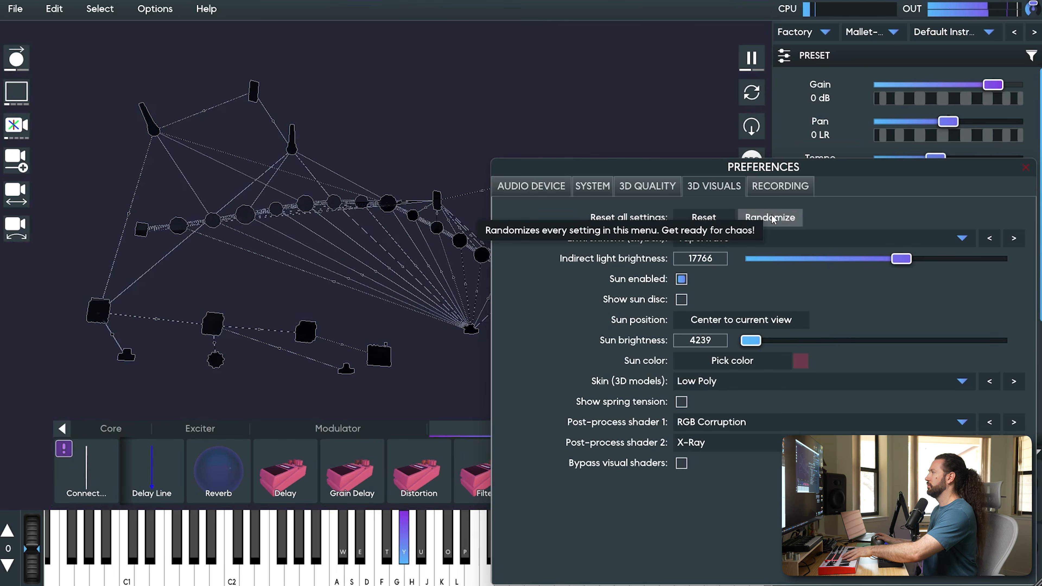
{"action": "left_click", "coordinate": [772, 218]}
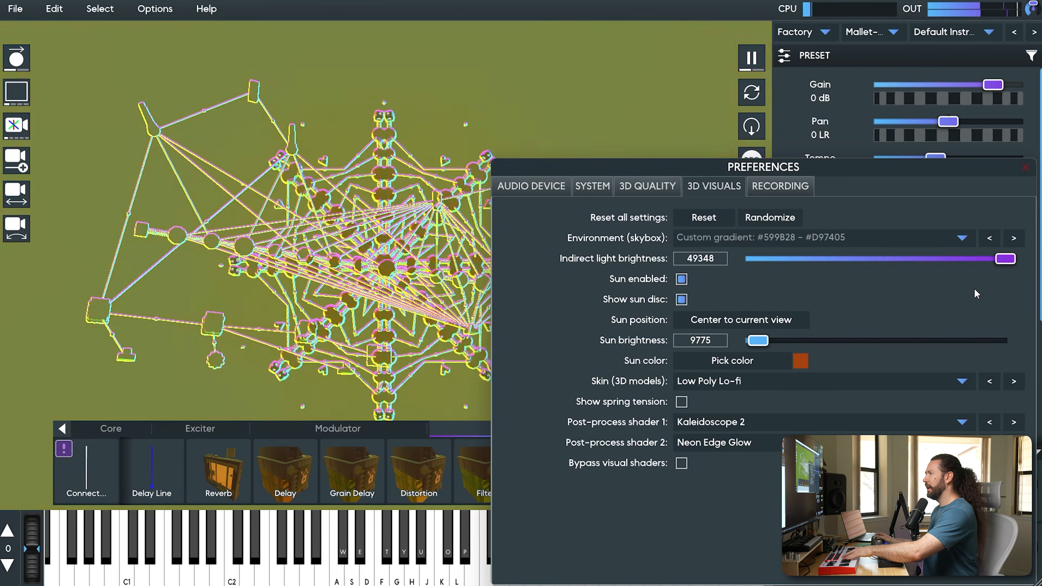
Choose a custom skybox gradient with sky colour 0004F5 and ground colour AA02FF, and close the preferences
{"action": "left_click", "coordinate": [948, 238]}
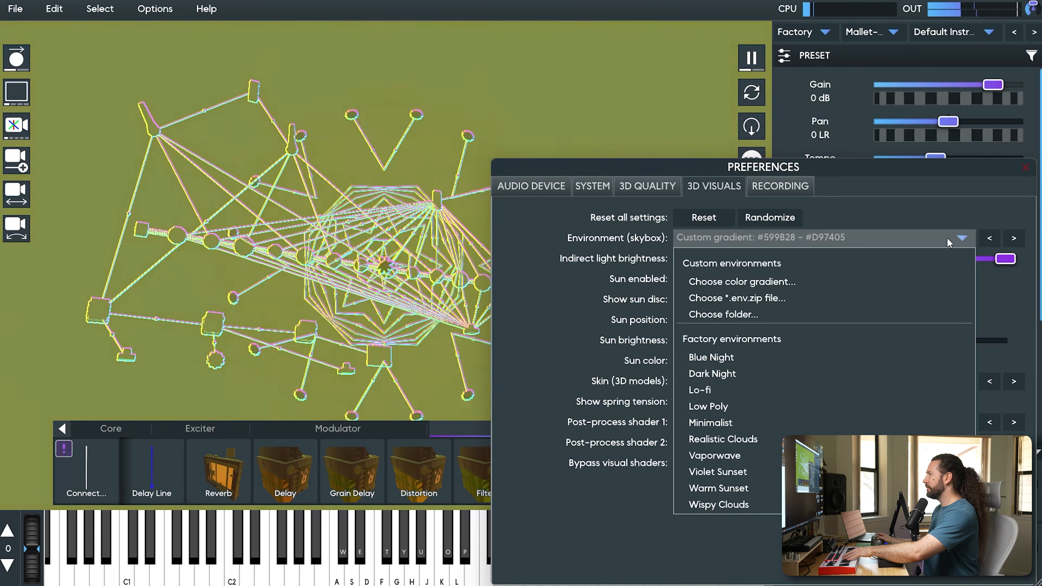
{"action": "left_click", "coordinate": [778, 289]}
{"action": "left_click", "coordinate": [698, 306]}
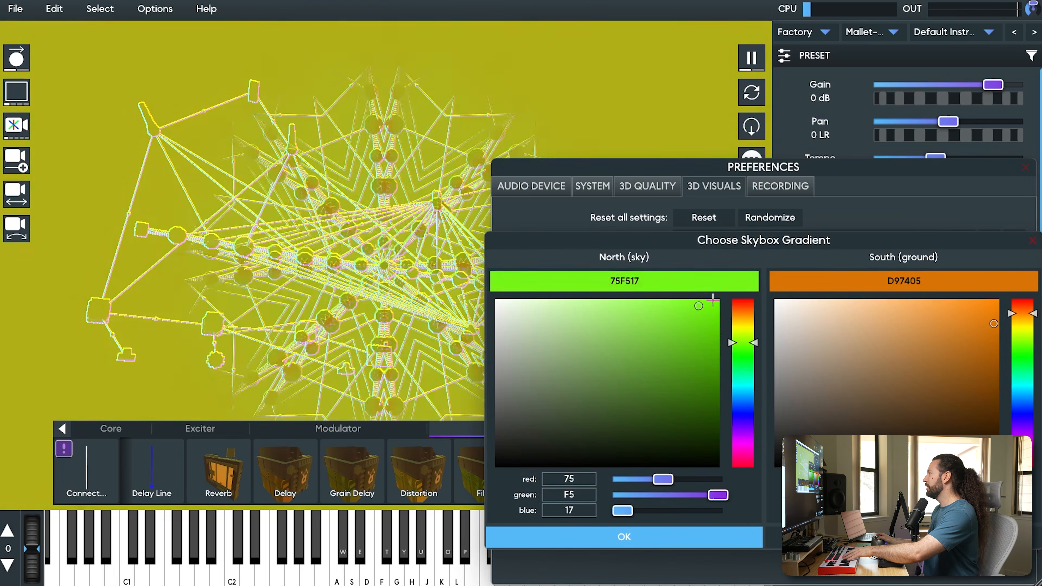
{"action": "left_click_drag", "start_coordinate": [1025, 383], "coordinate": [1021, 430]}
{"action": "left_click_drag", "start_coordinate": [989, 341], "coordinate": [999, 293]}
{"action": "left_click_drag", "start_coordinate": [753, 442], "coordinate": [755, 413]}
{"action": "left_click_drag", "start_coordinate": [691, 403], "coordinate": [734, 399]}
{"action": "left_click_drag", "start_coordinate": [741, 457], "coordinate": [759, 306]}
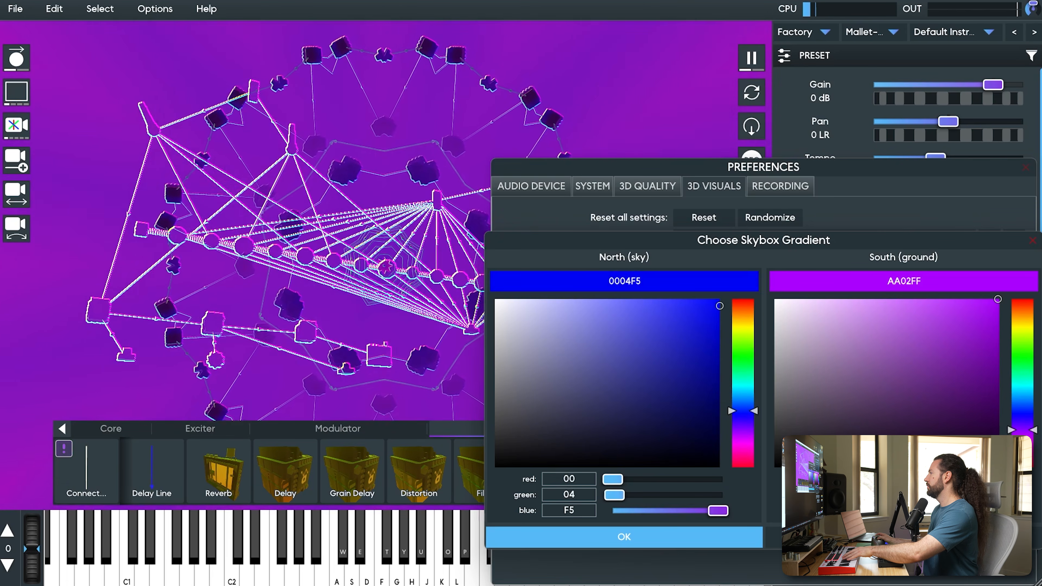
{"action": "left_click", "coordinate": [748, 535]}
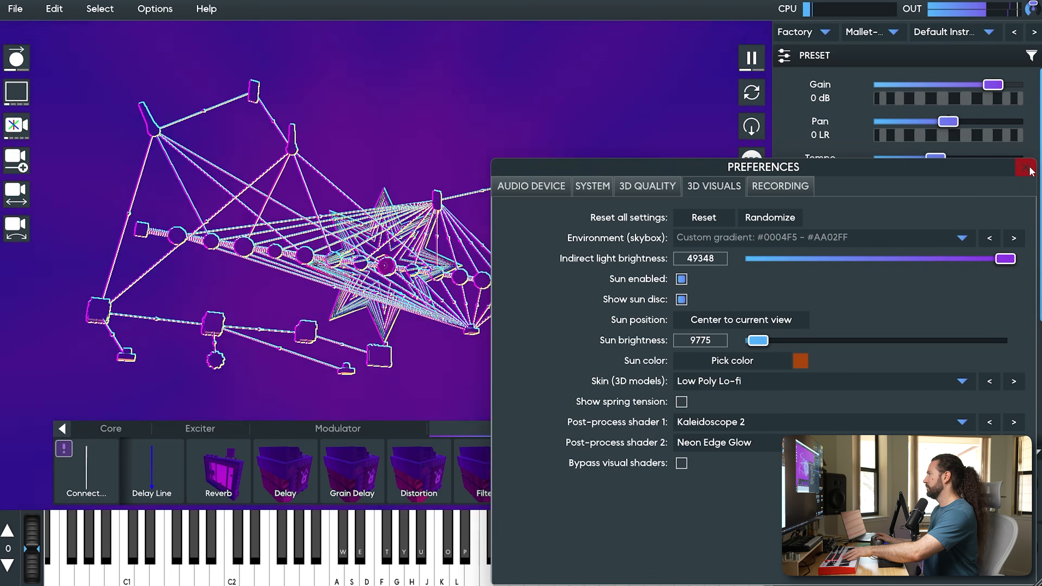
{"action": "left_click", "coordinate": [1026, 167]}
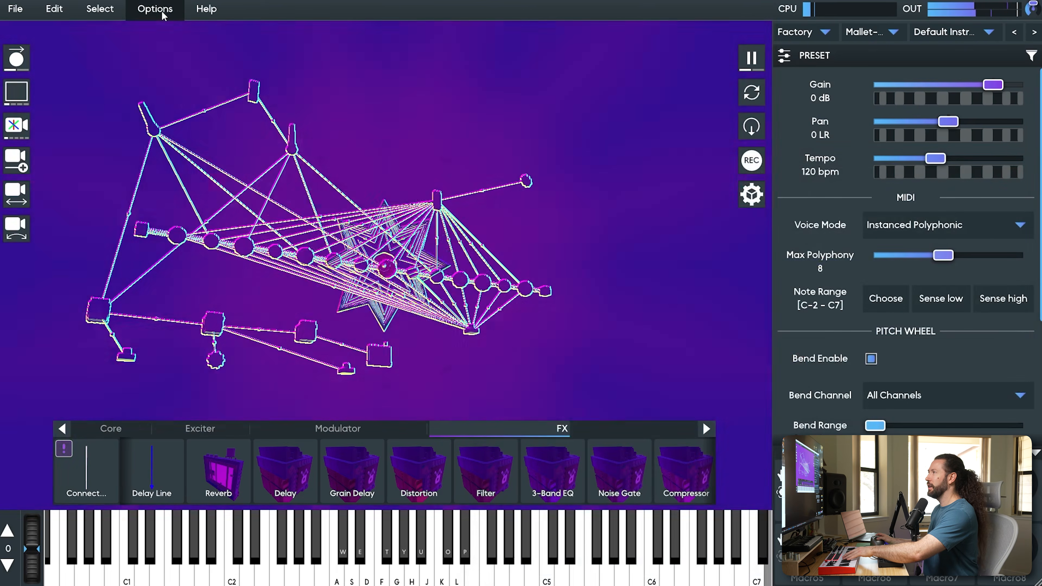
Start running the camera automation
{"action": "left_click", "coordinate": [155, 8]}
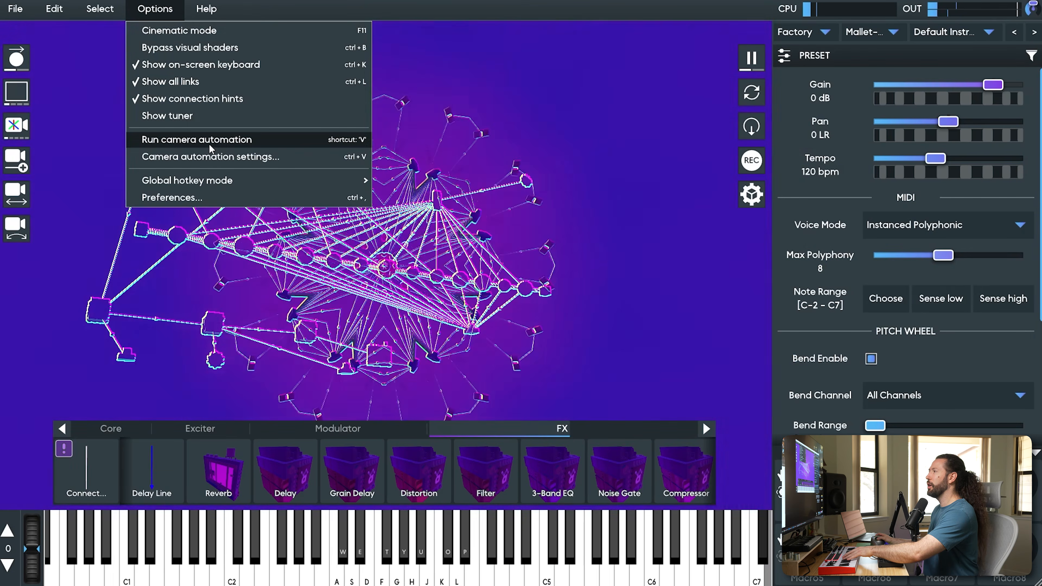
{"action": "left_click", "coordinate": [209, 142]}
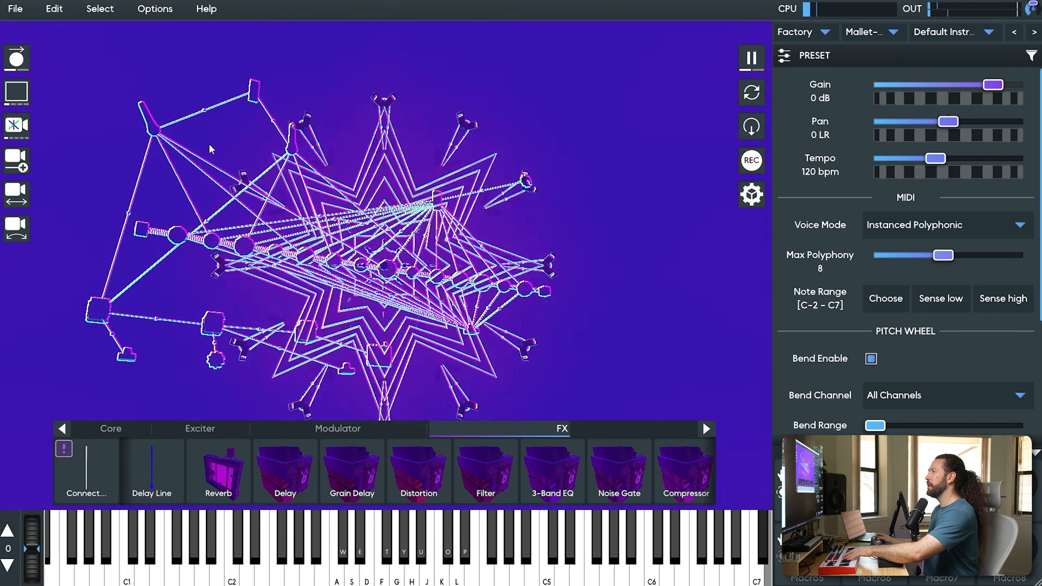
{"action": "left_click", "coordinate": [155, 9]}
{"action": "left_click", "coordinate": [177, 196]}
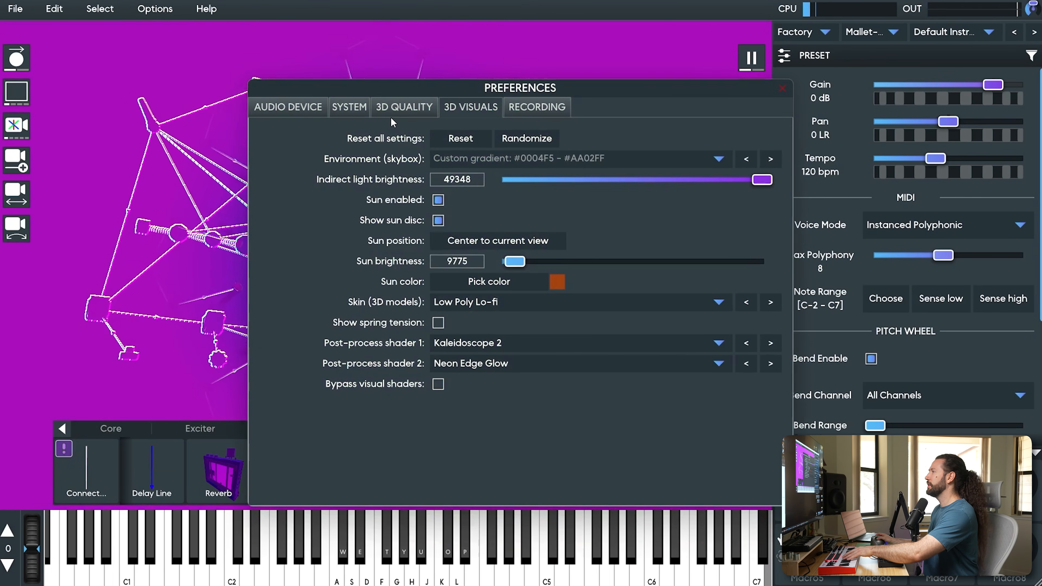
{"action": "left_click", "coordinate": [782, 88]}
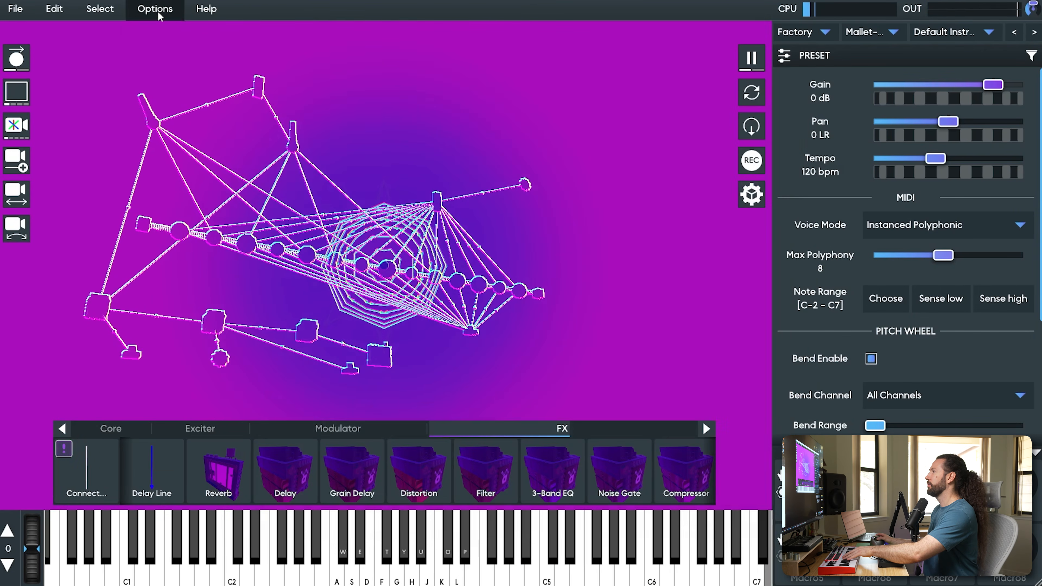
In the camera automation settings, set the Latitude amount to about 47.2° and shorten its period
{"action": "left_click", "coordinate": [155, 9]}
{"action": "left_click", "coordinate": [183, 157]}
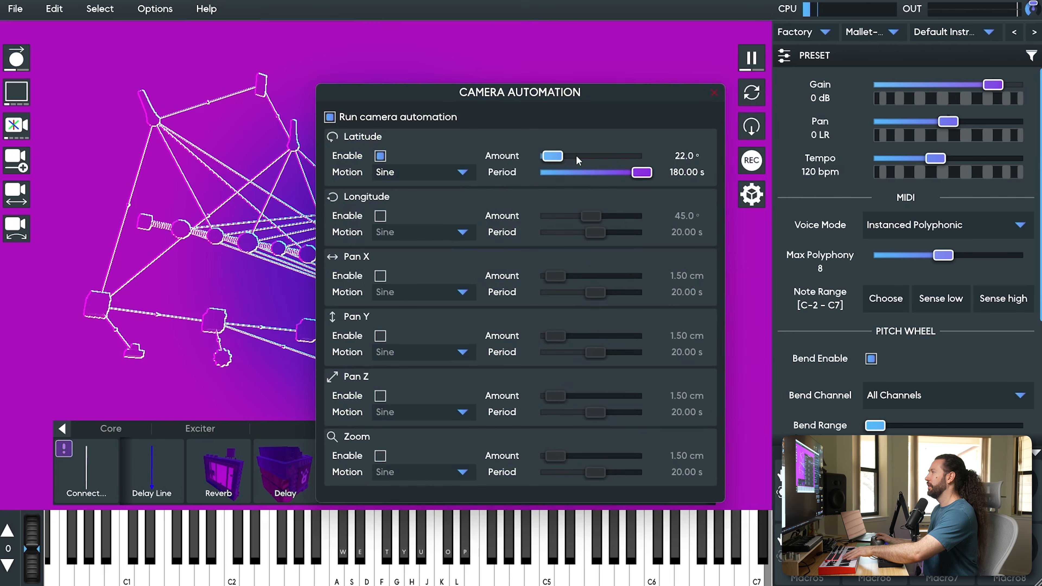
{"action": "left_click_drag", "start_coordinate": [546, 160], "coordinate": [565, 167]}
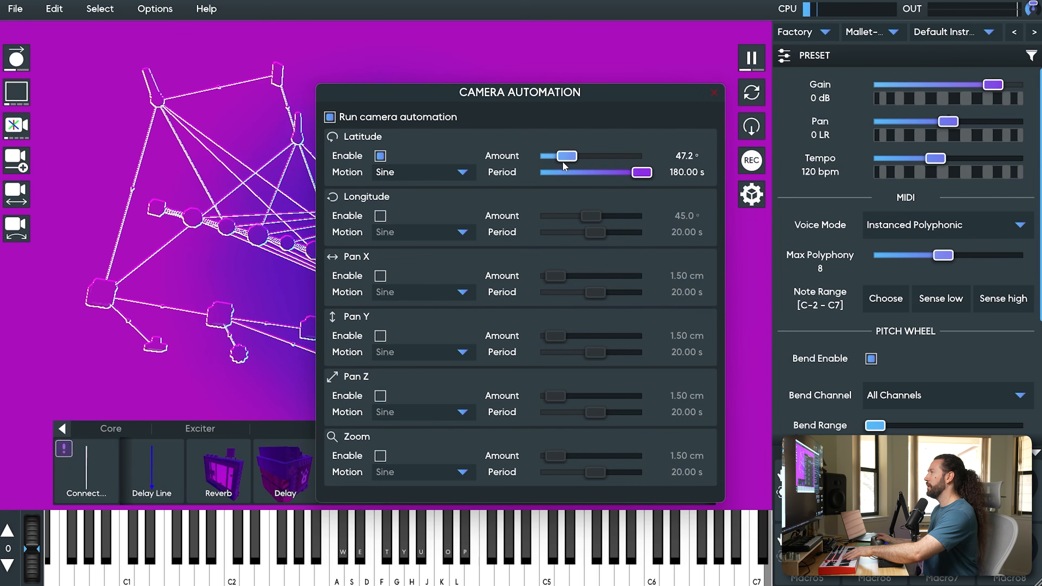
{"action": "left_click_drag", "start_coordinate": [629, 180], "coordinate": [610, 175]}
{"action": "left_click", "coordinate": [714, 92]}
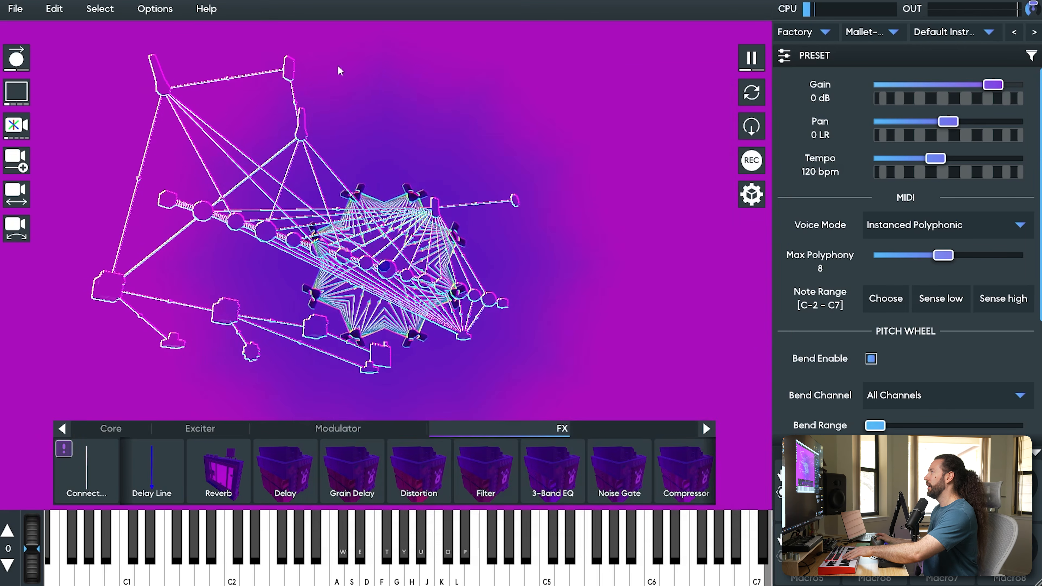
Display the instrument in cinematic mode
{"action": "left_click", "coordinate": [156, 9]}
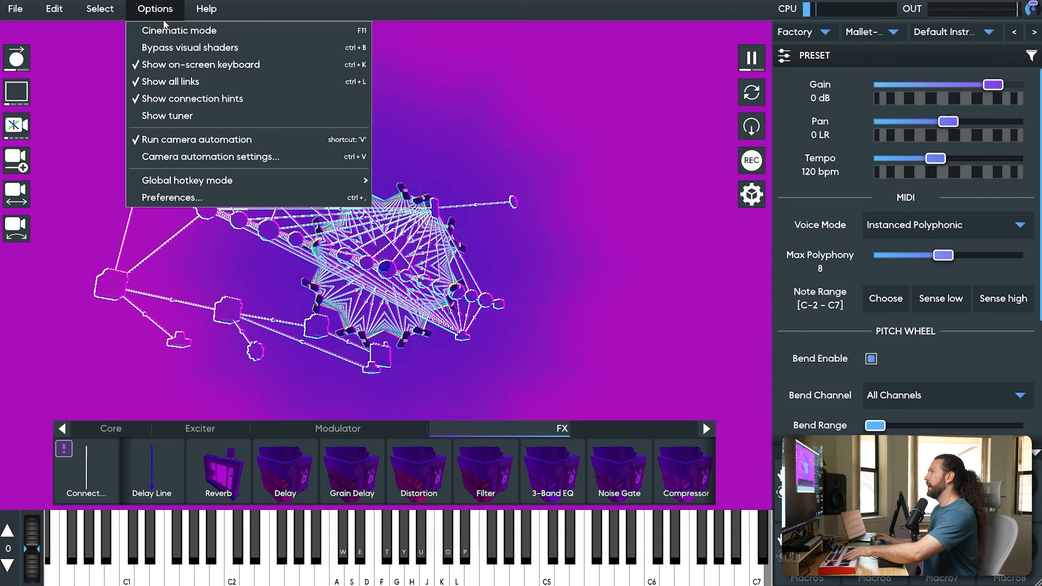
{"action": "left_click", "coordinate": [190, 32]}
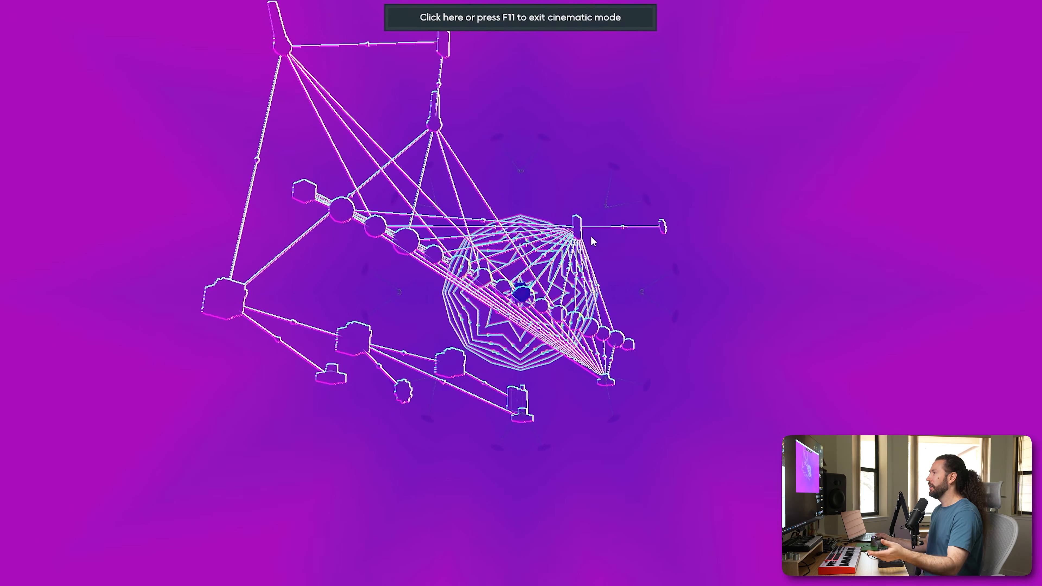